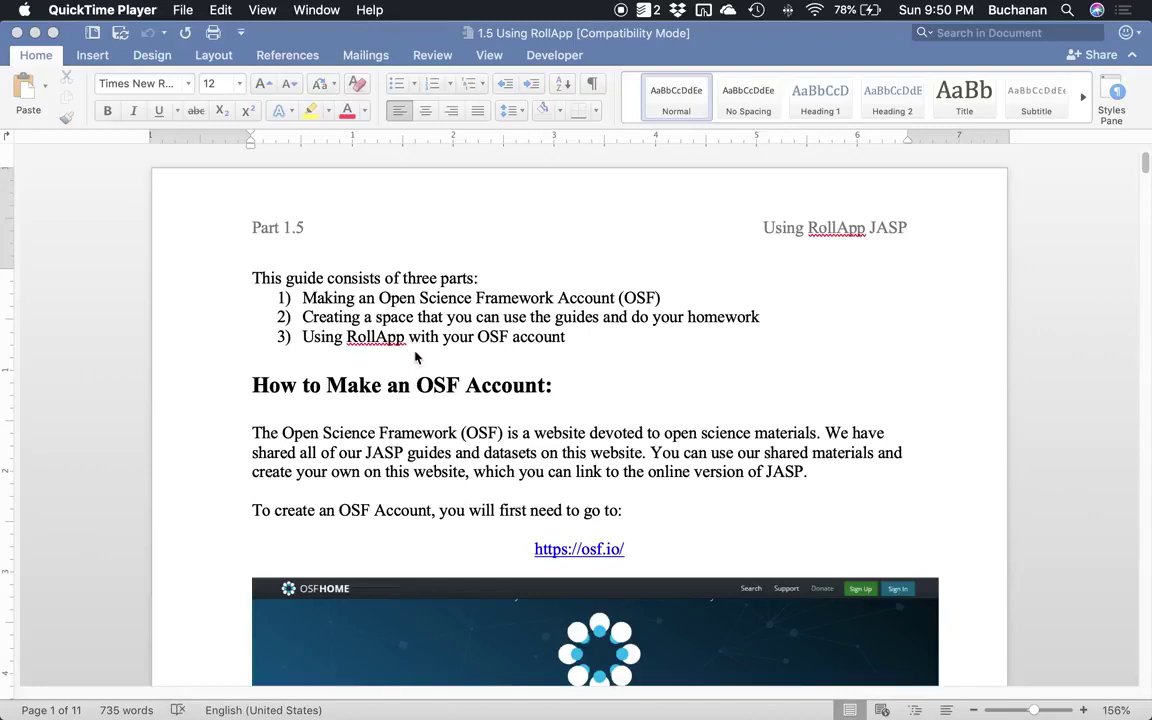
scroll(339, 315, "down", 5)
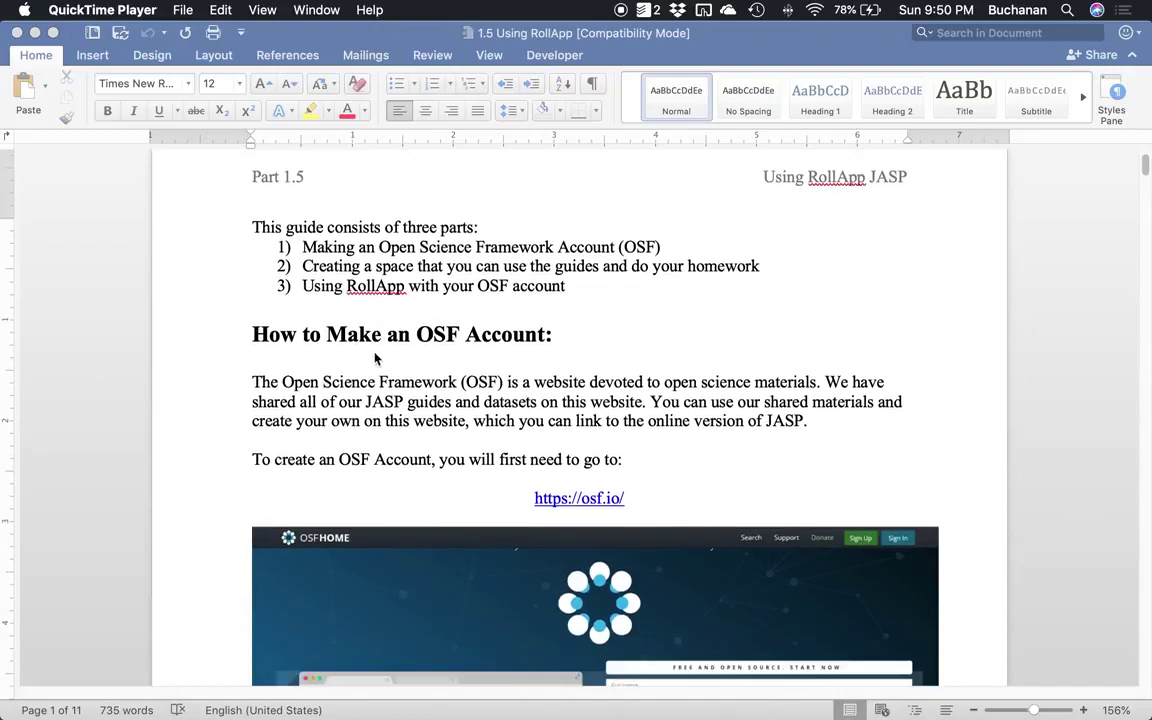
scroll(355, 345, "down", 3)
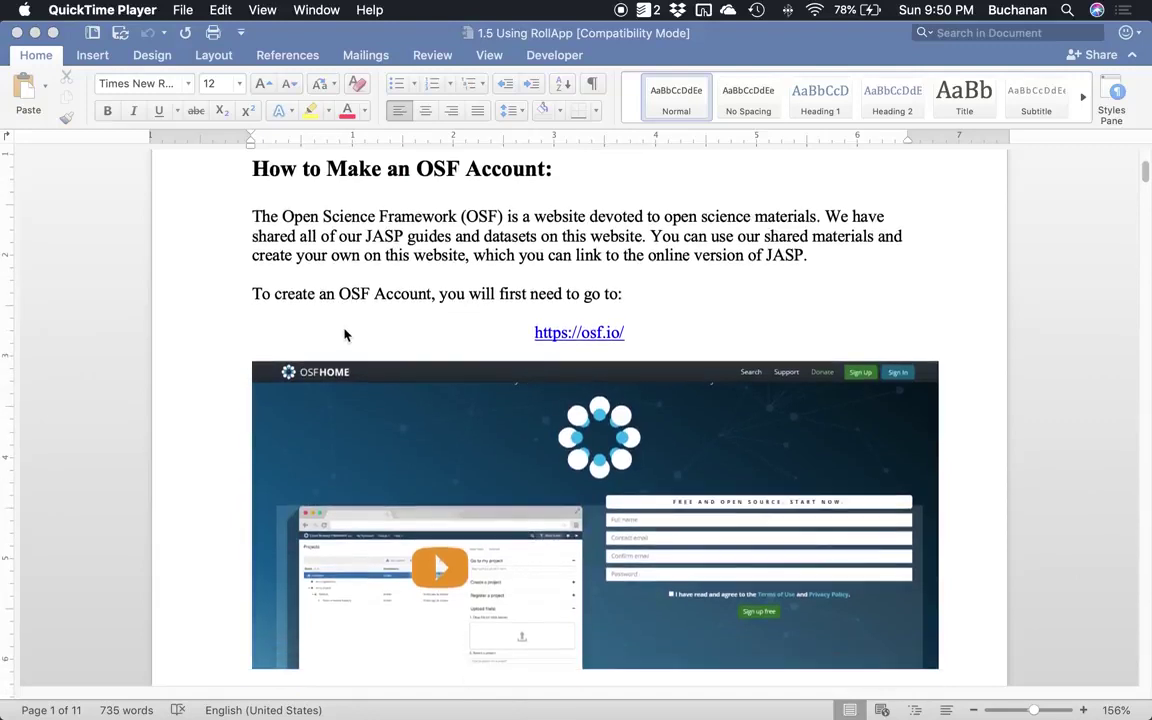
scroll(391, 325, "down", 2)
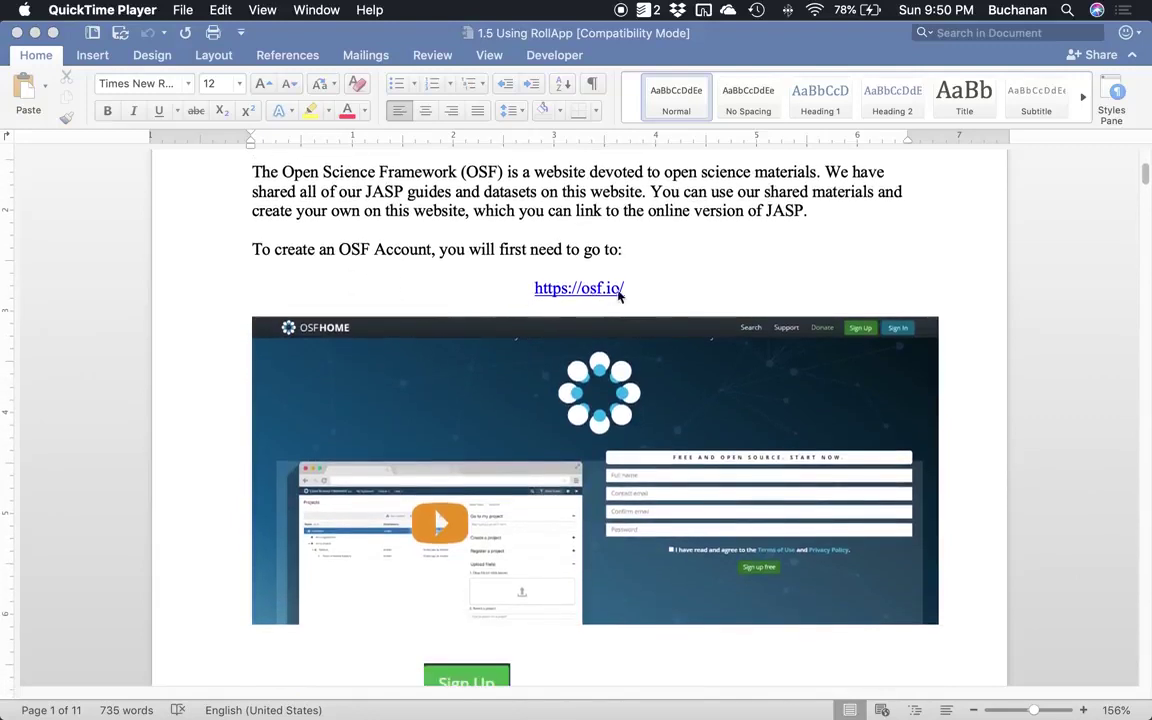
Open the osf.io home page from the guide's link and bring up Mission Control.
left_click(557, 293)
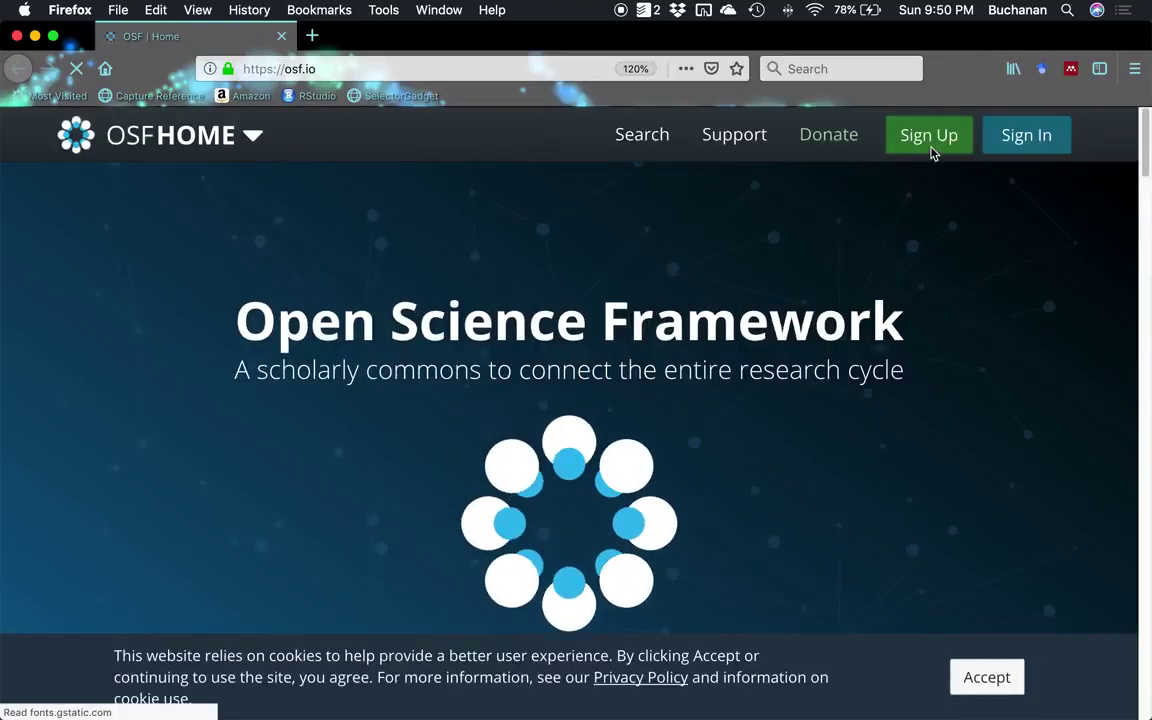
key("ctrl+Up")
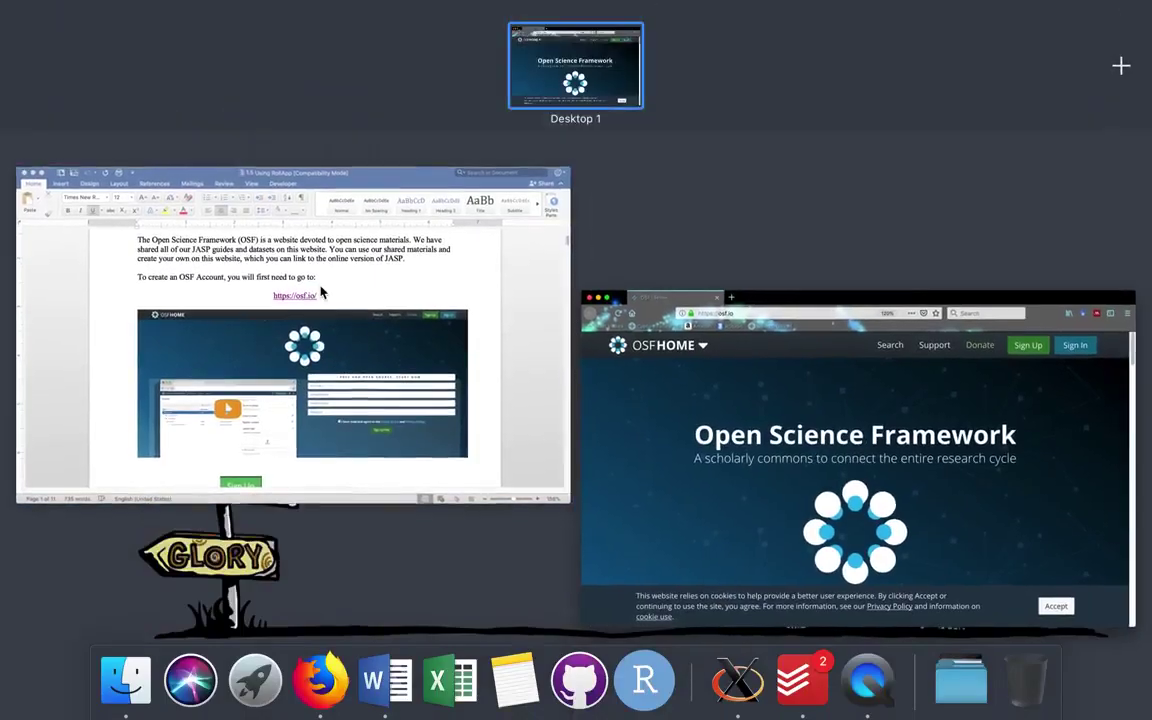
Back in the Word guide, read past the Create account screenshot to the 'Go to our OSF page' link.
left_click(321, 289)
scroll(415, 349, "down", 5)
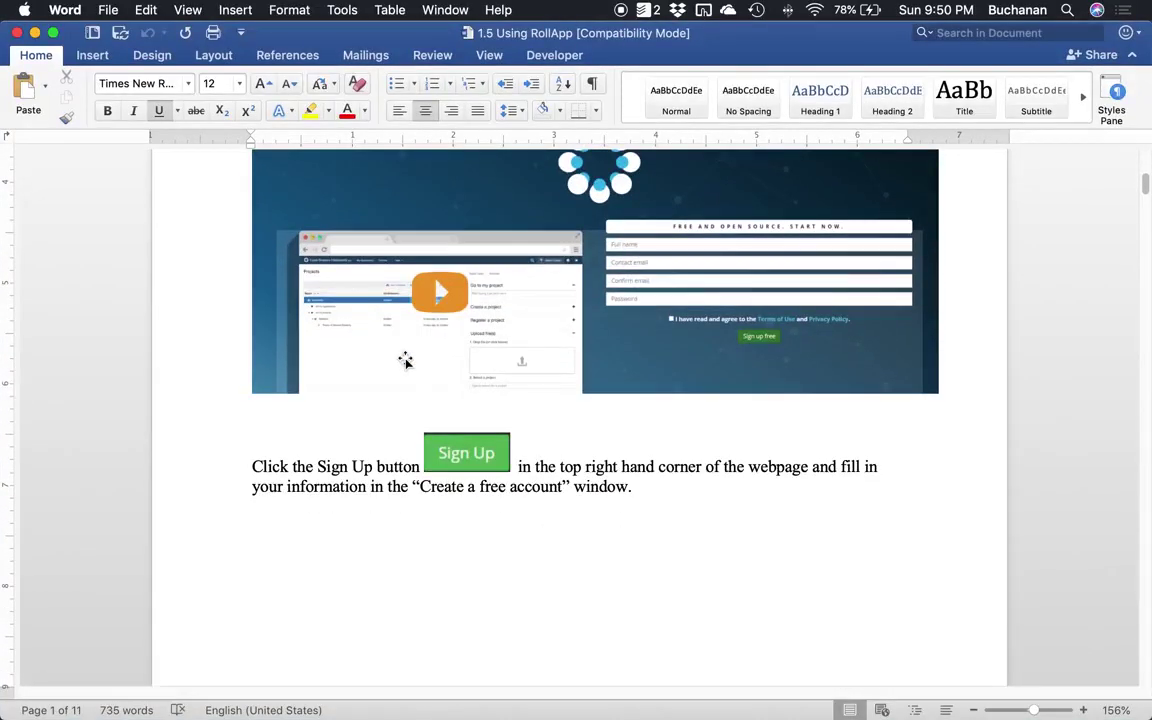
scroll(405, 360, "down", 14)
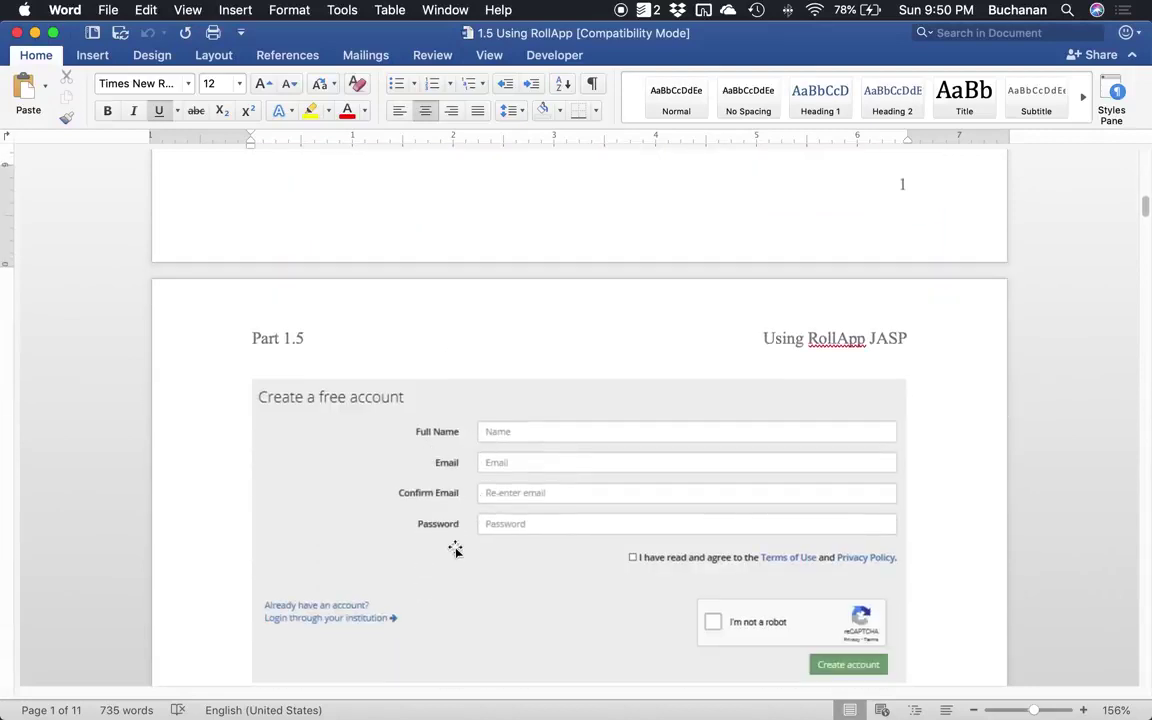
scroll(510, 450, "up", 6)
scroll(513, 453, "down", 10)
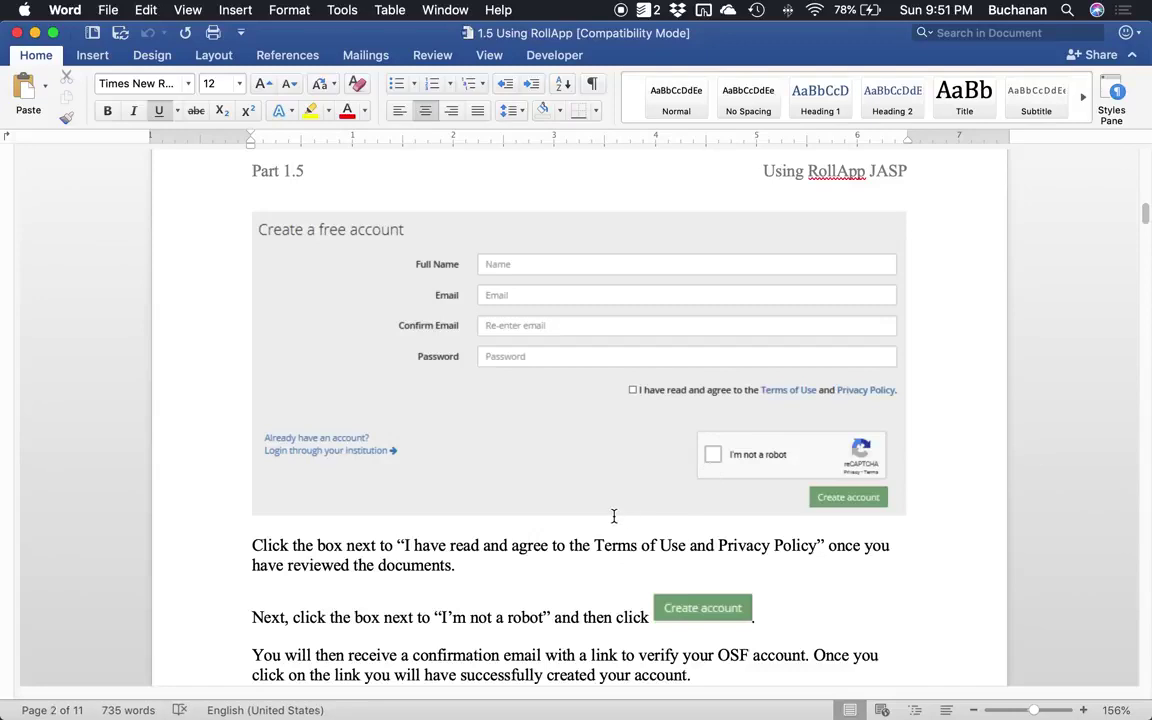
scroll(615, 516, "down", 6)
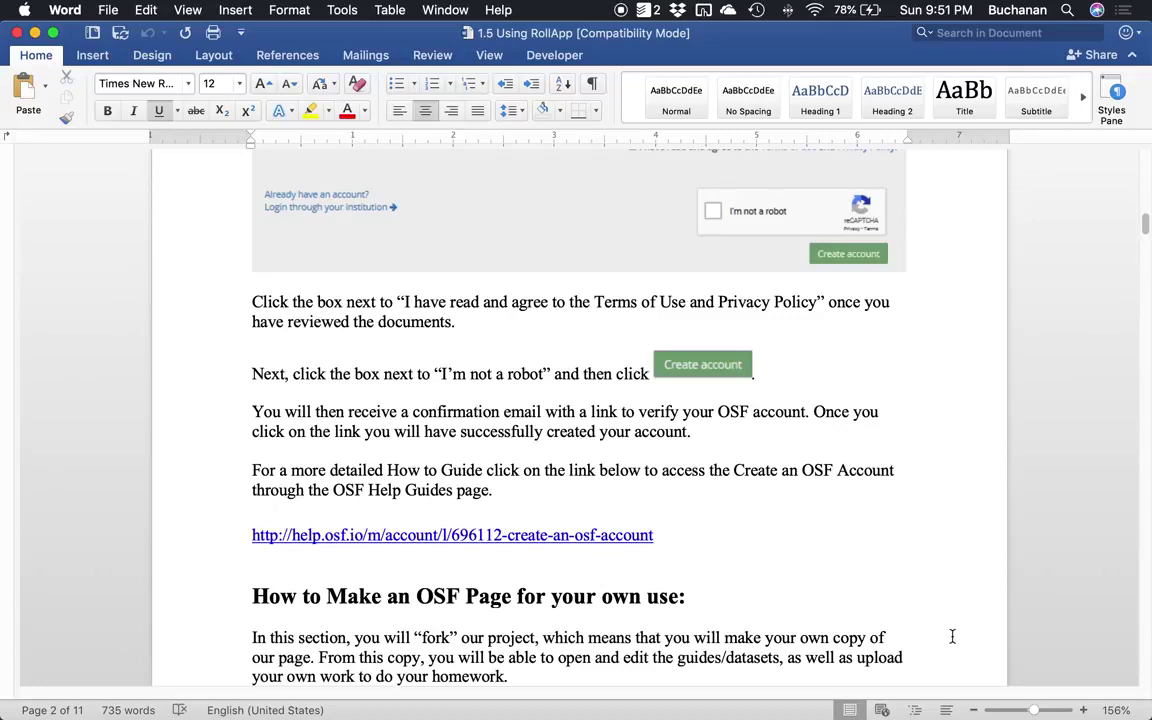
scroll(790, 510, "down", 5)
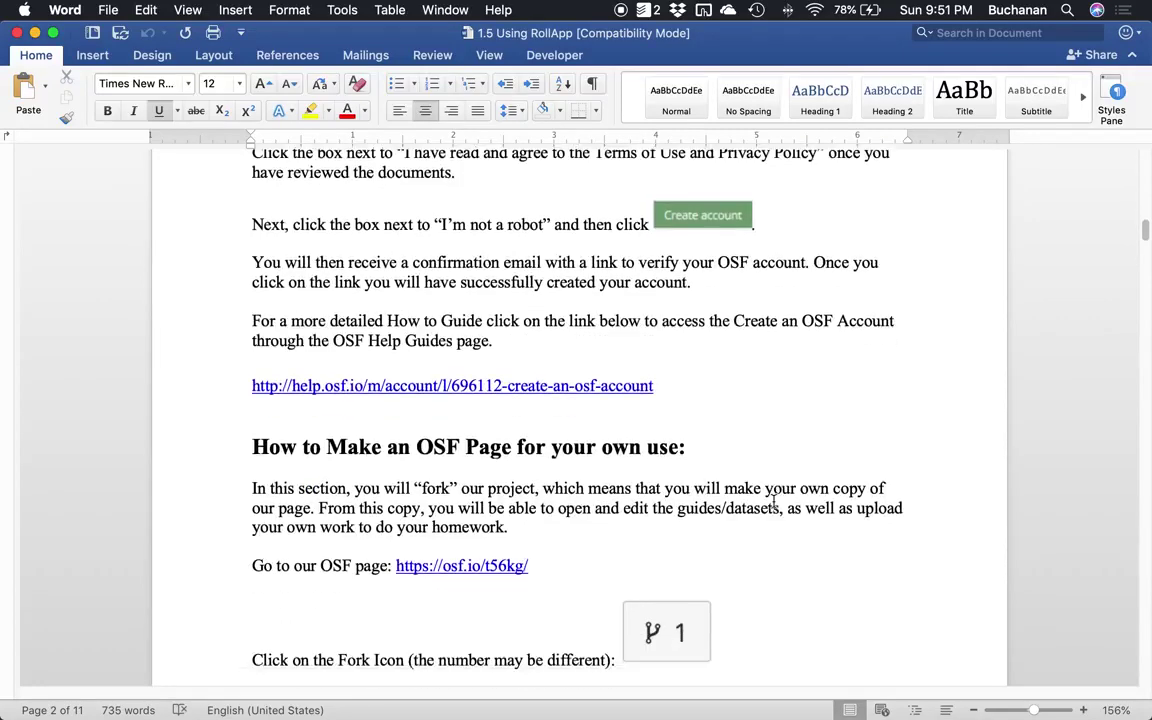
scroll(746, 468, "down", 5)
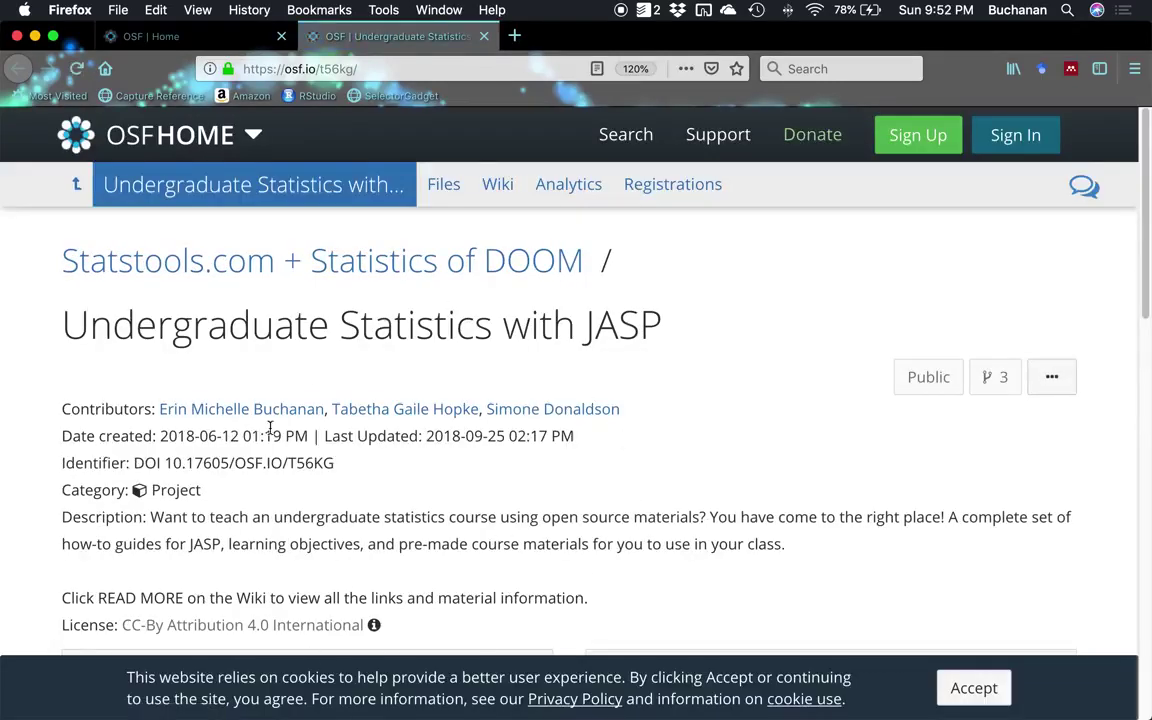
Scroll through the Undergraduate Statistics with JASP project page's wiki links and files.
scroll(455, 430, "down", 10)
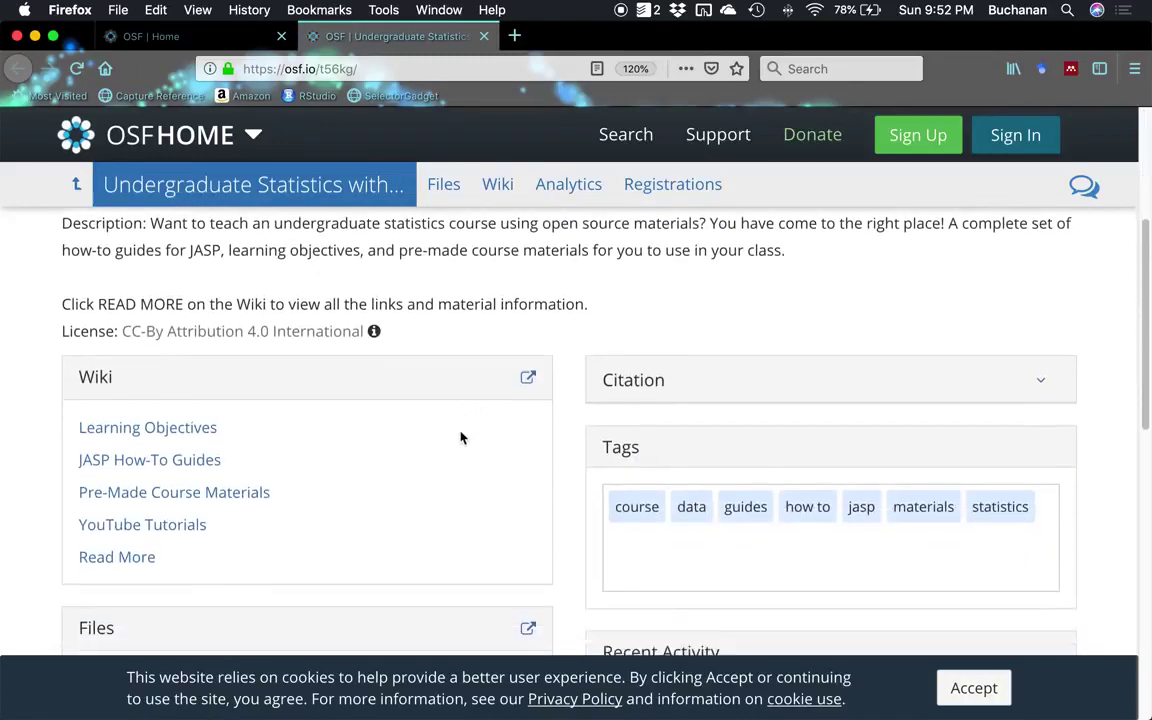
scroll(458, 454, "down", 3)
scroll(314, 398, "up", 1)
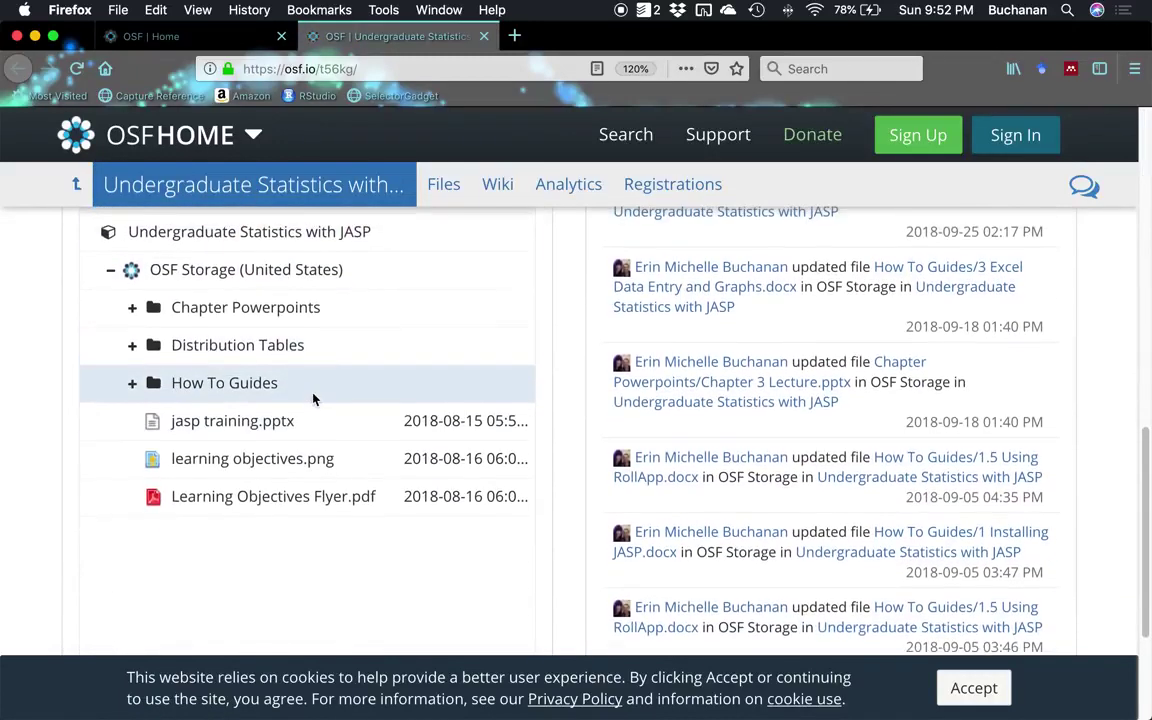
scroll(312, 398, "up", 10)
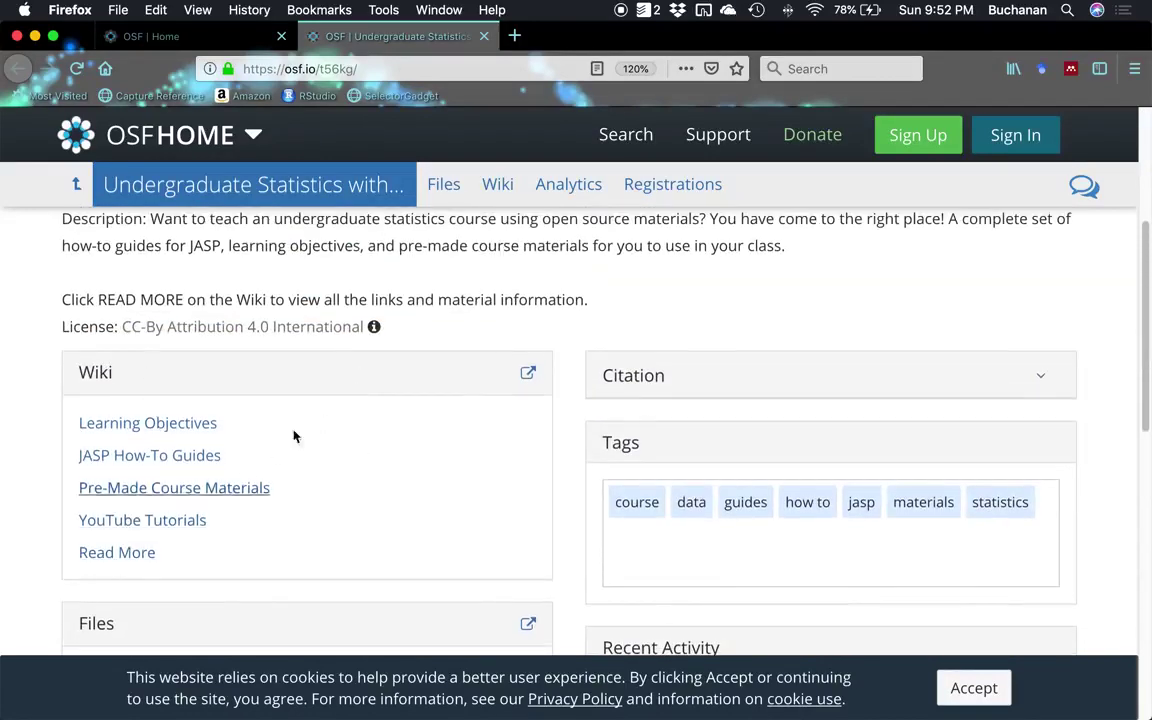
scroll(950, 415, "up", 3)
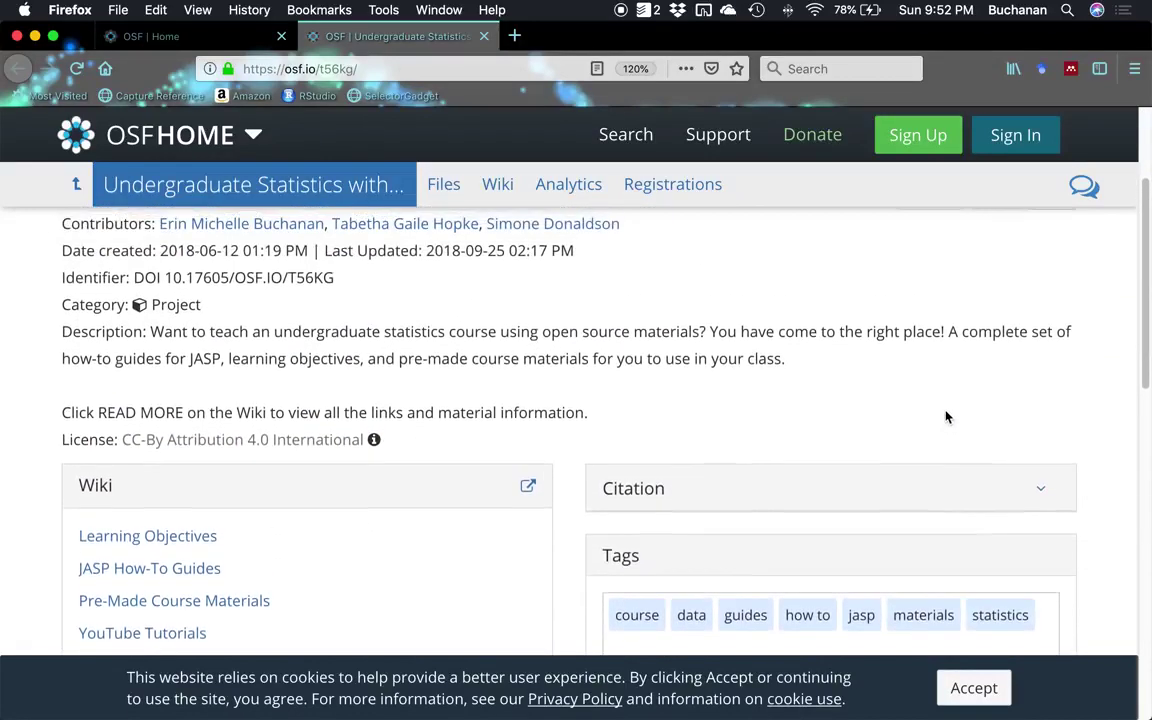
scroll(947, 420, "up", 3)
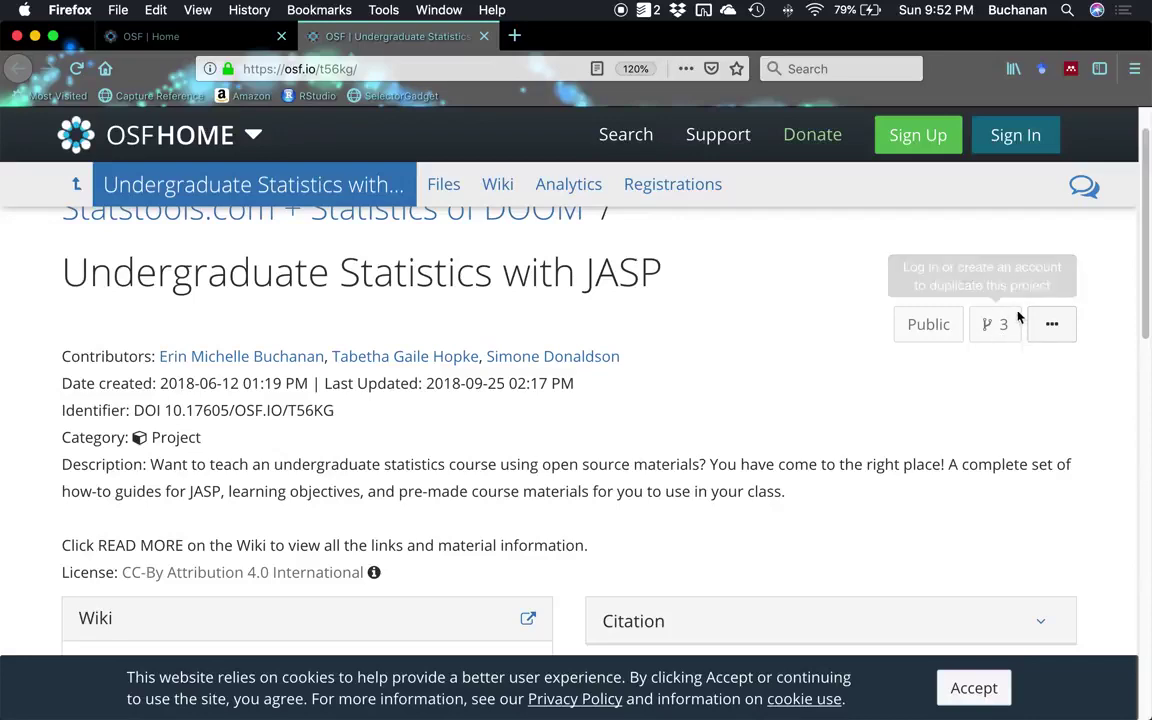
Check the Word guide, then return to the OSF project page to review its fork count.
key("ctrl+Up")
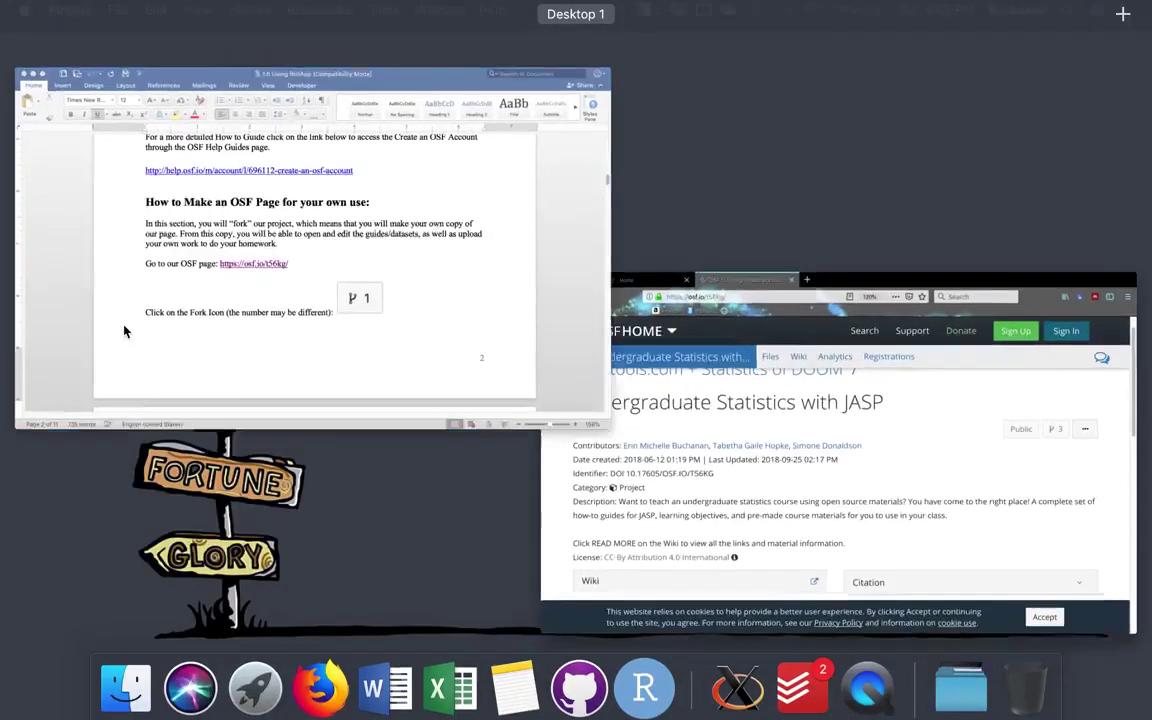
left_click(125, 331)
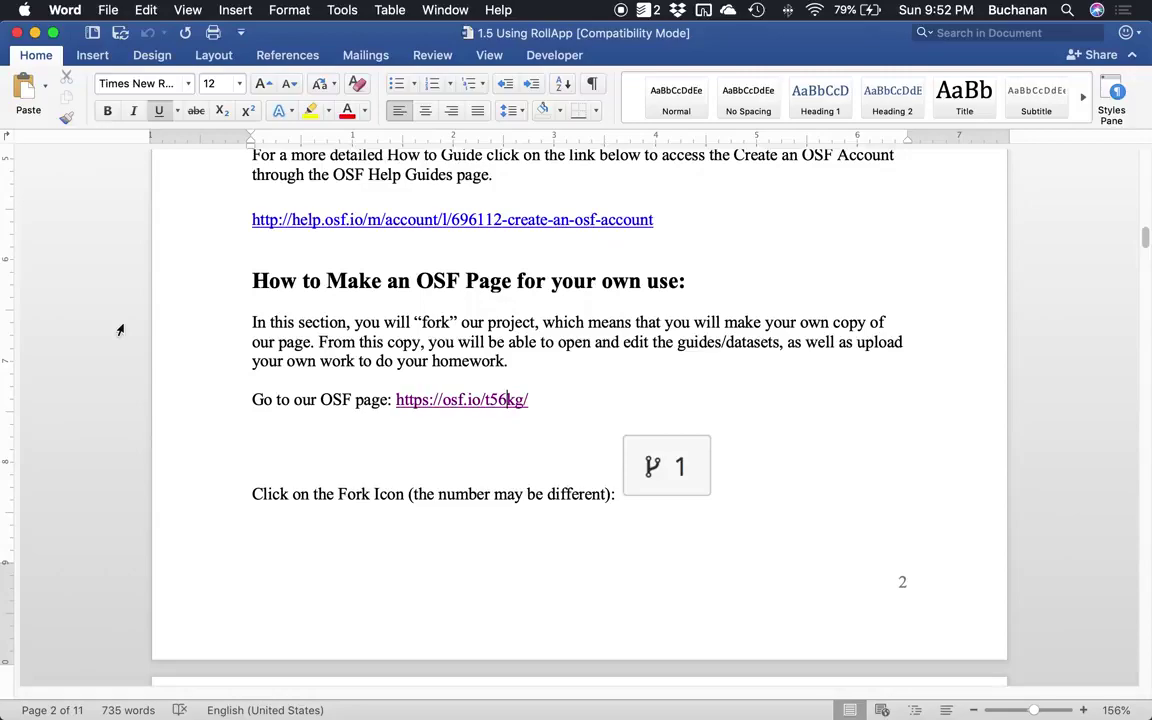
key("ctrl+Up")
left_click(169, 213)
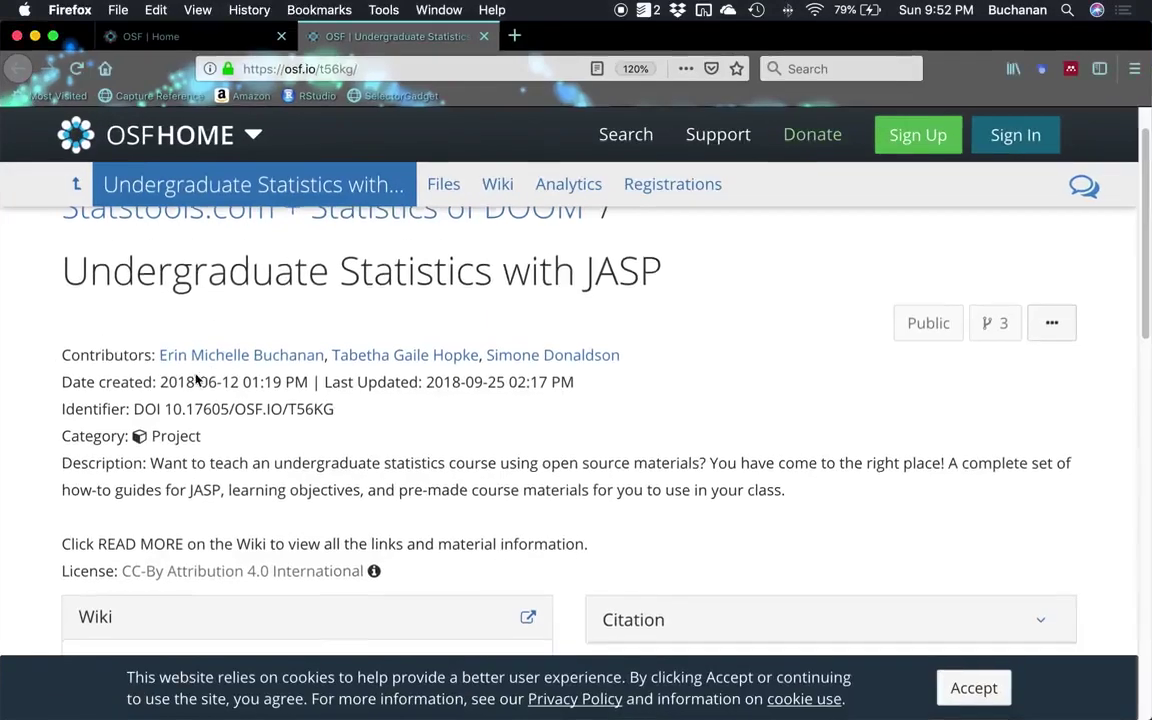
scroll(188, 383, "down", 5)
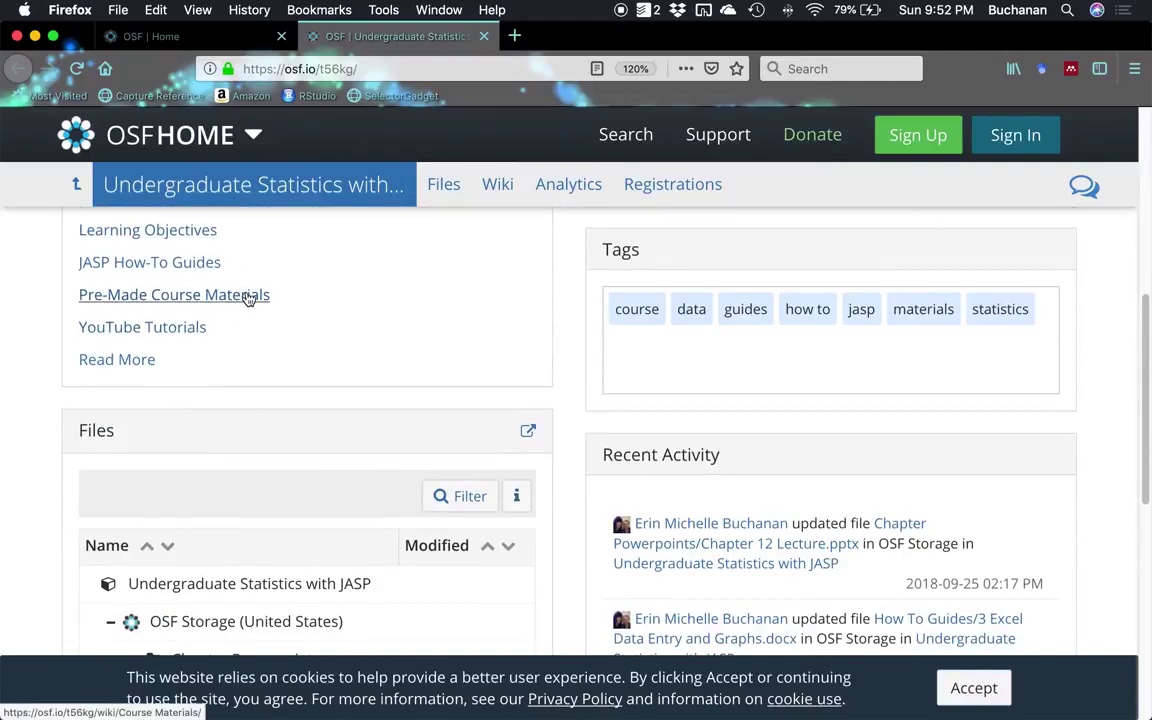
scroll(221, 381, "down", 5)
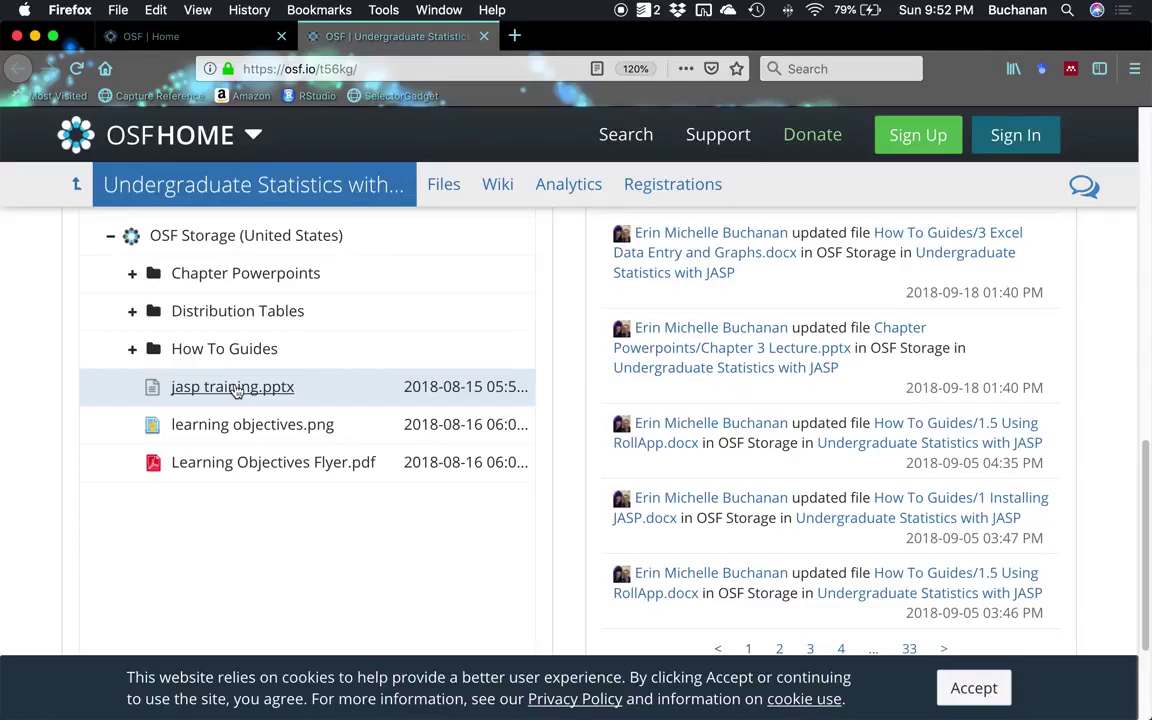
key("ctrl+Up")
Read the Word guide's Fork this Project and Fork status steps down to Make Public.
left_click(115, 375)
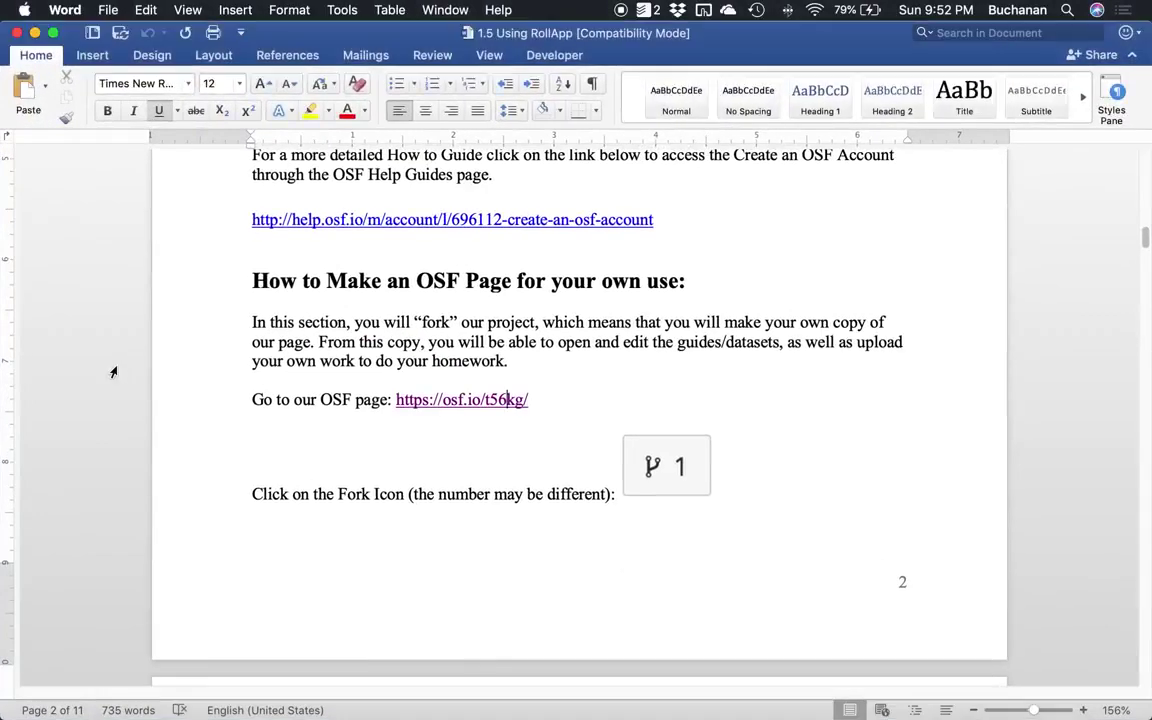
scroll(150, 360, "down", 2)
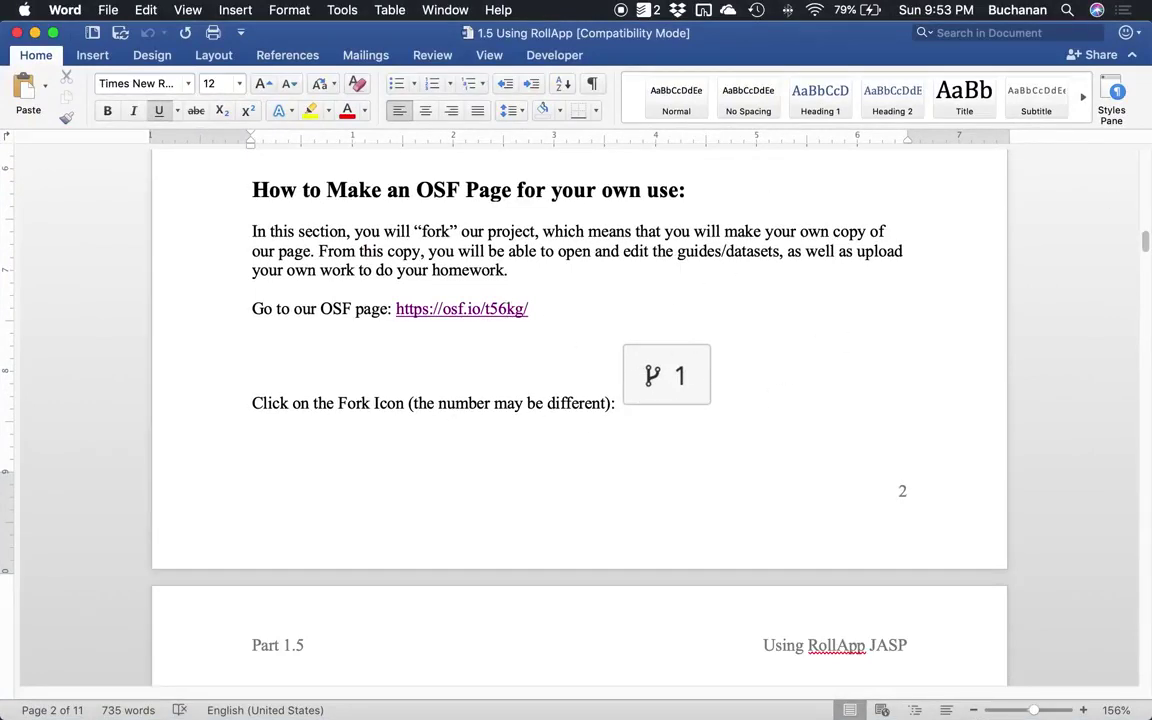
scroll(870, 300, "down", 4)
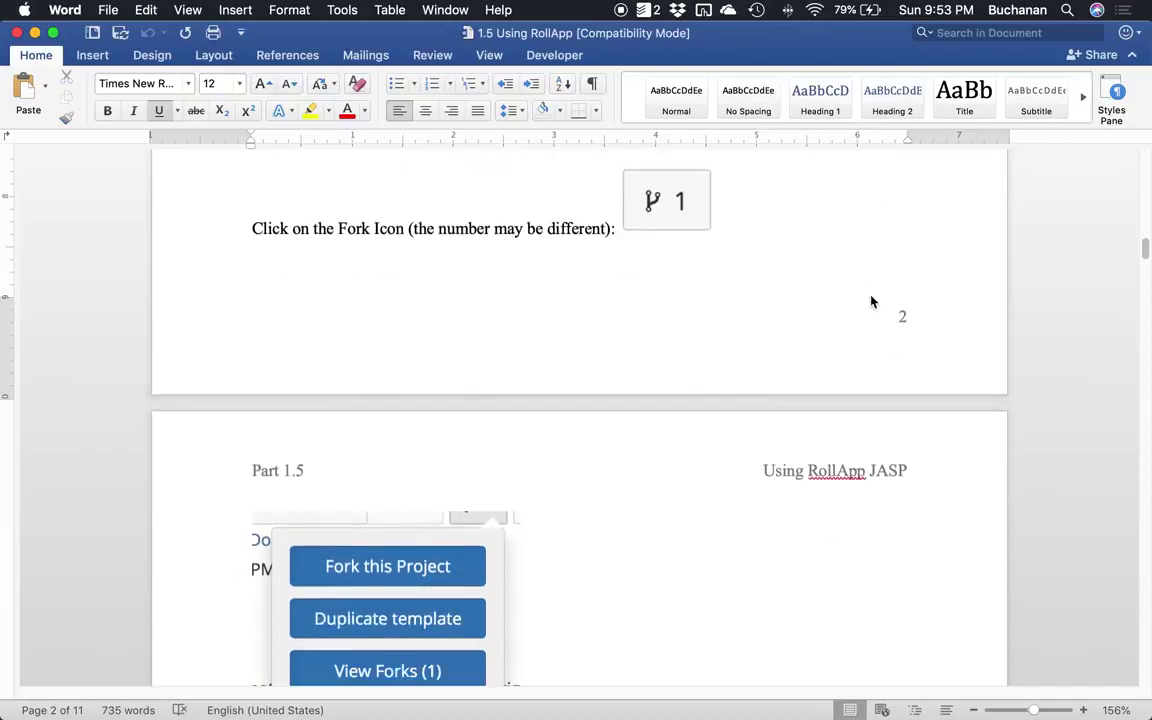
scroll(871, 301, "down", 7)
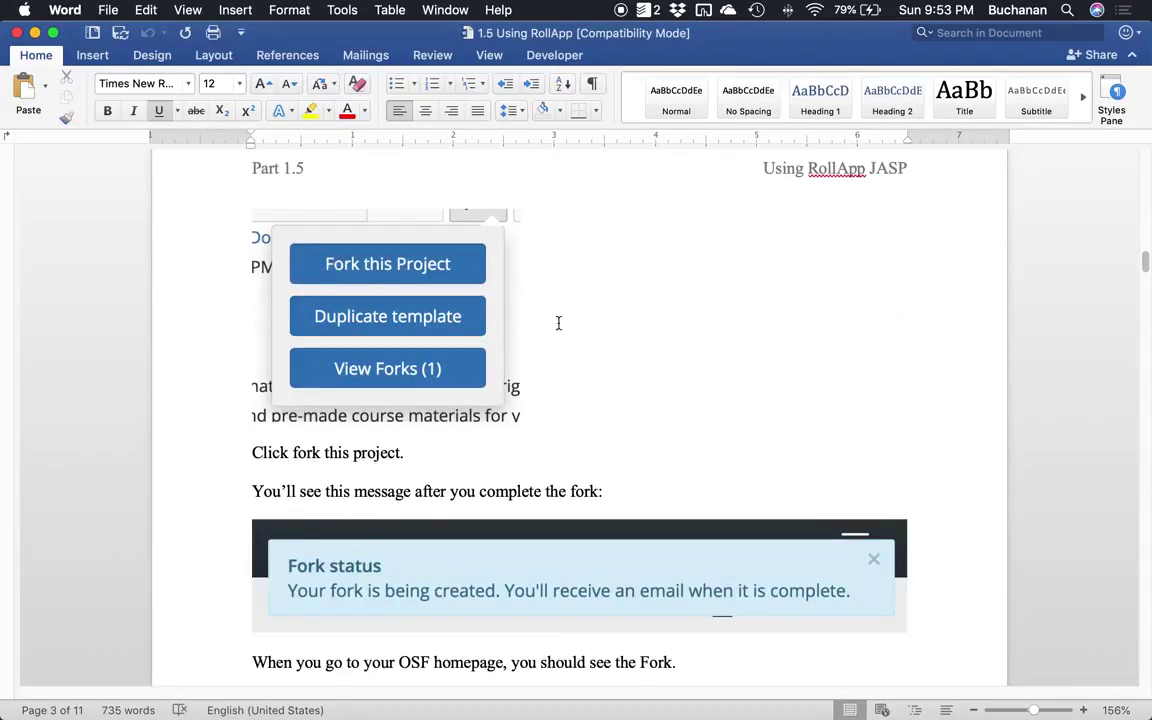
scroll(668, 319, "down", 3)
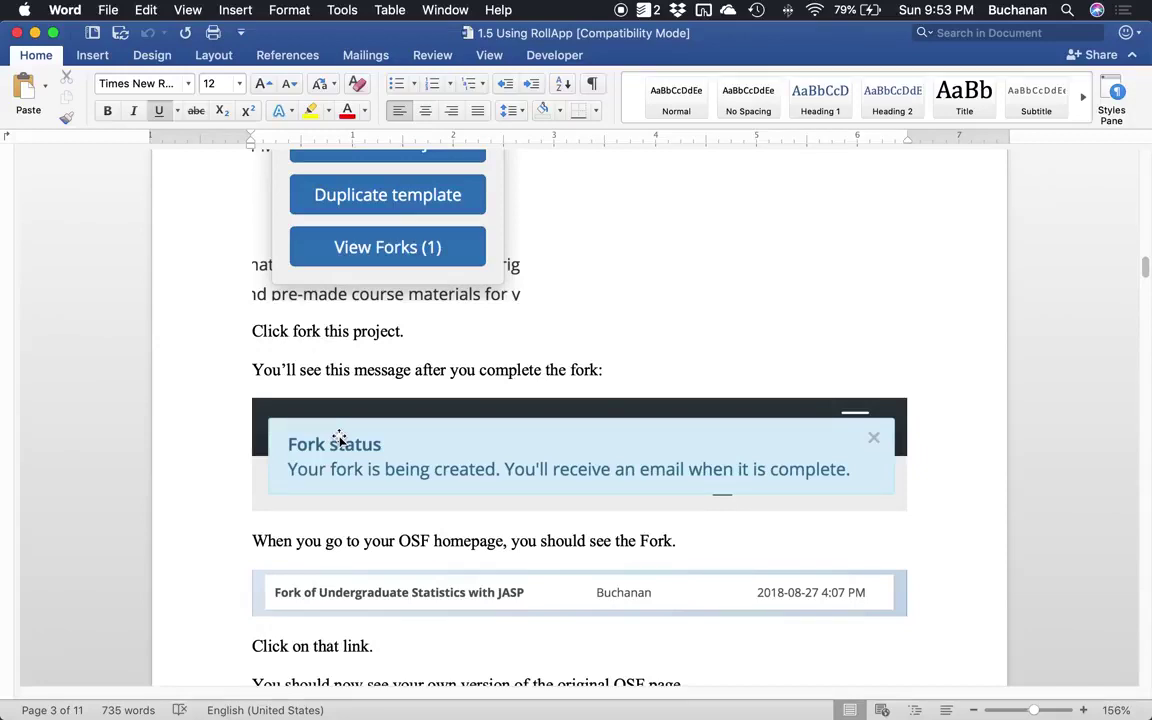
scroll(340, 440, "down", 5)
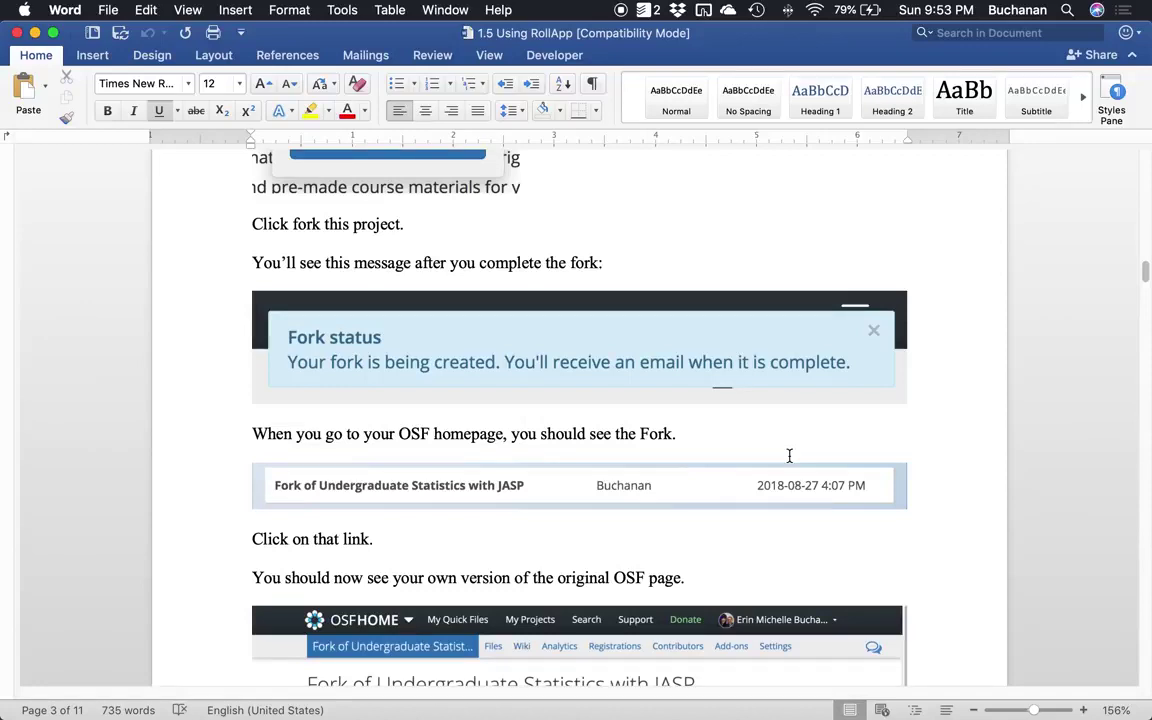
scroll(782, 440, "down", 8)
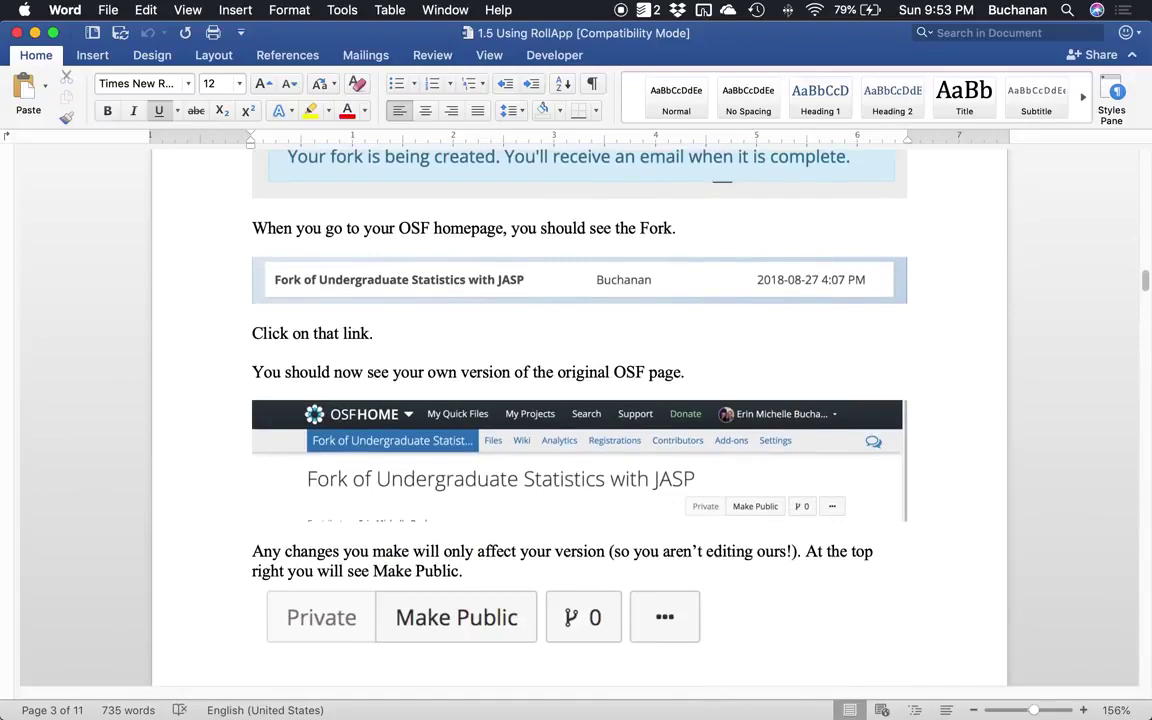
key("ctrl+Up")
From the OSF home page, filter your projects by 'fork'.
left_click(244, 319)
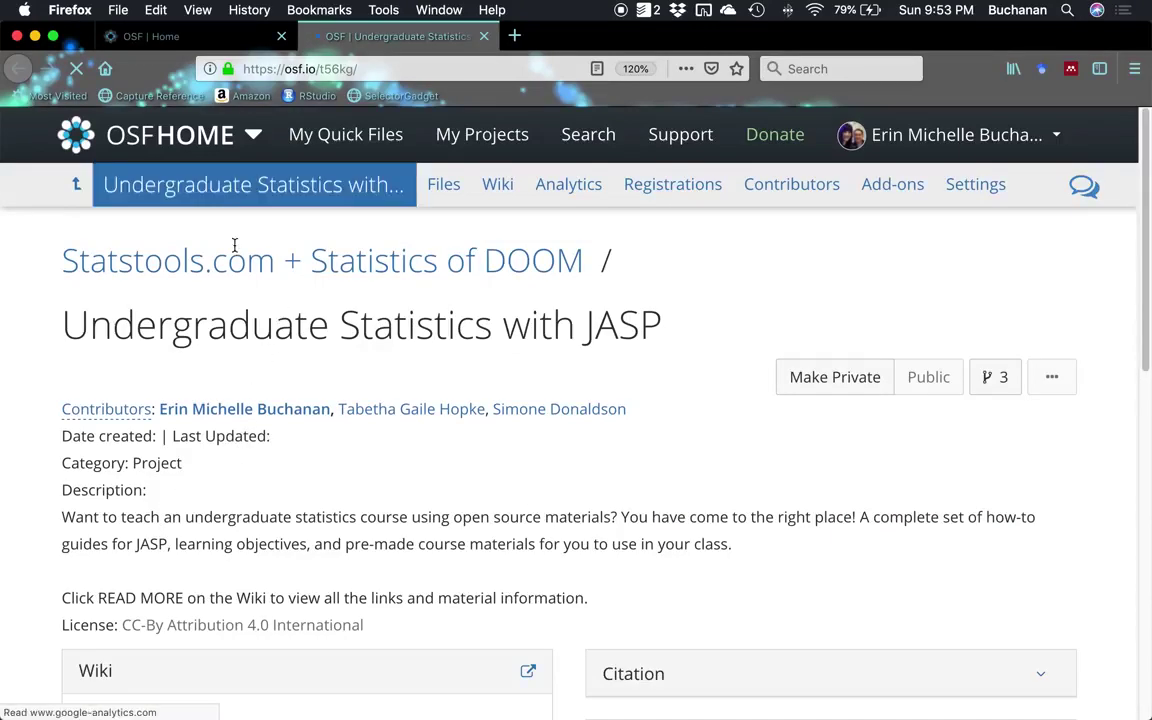
left_click(108, 137)
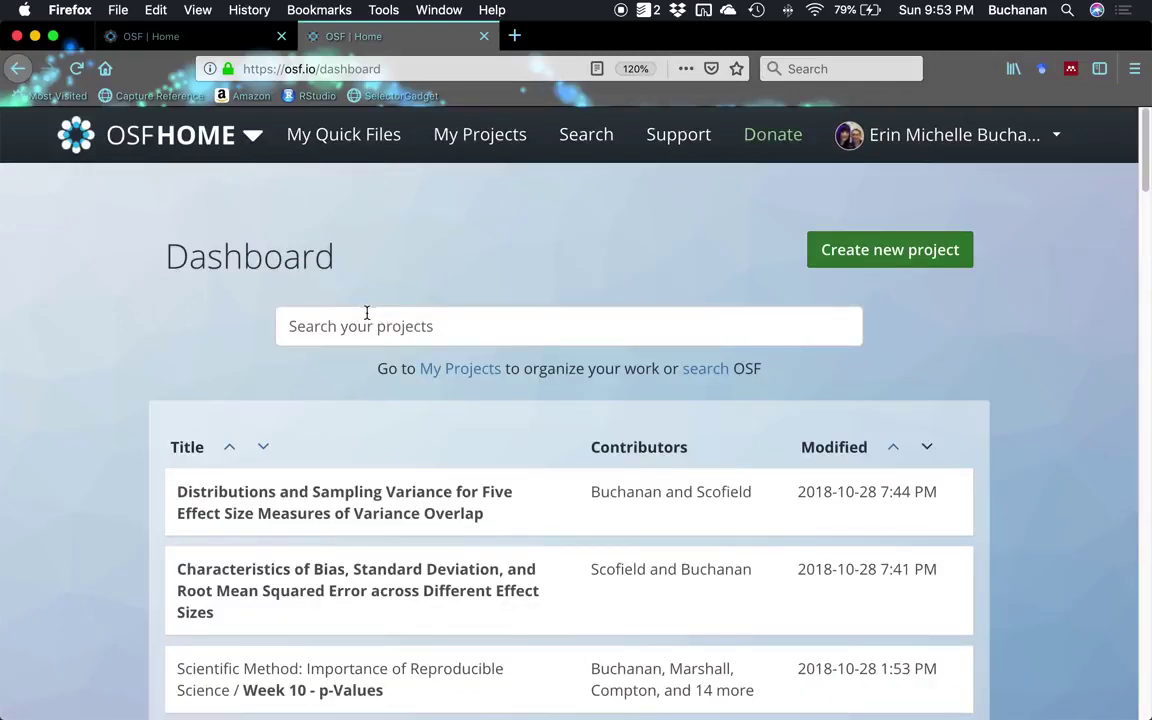
left_click(357, 319)
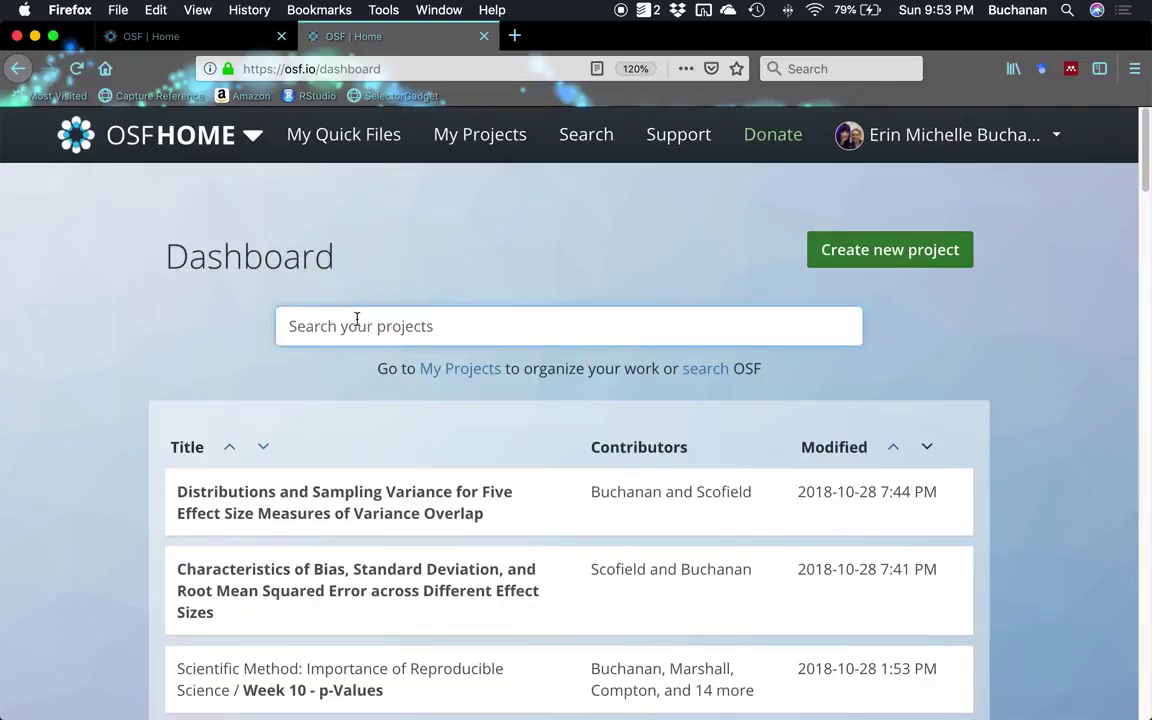
type("fork")
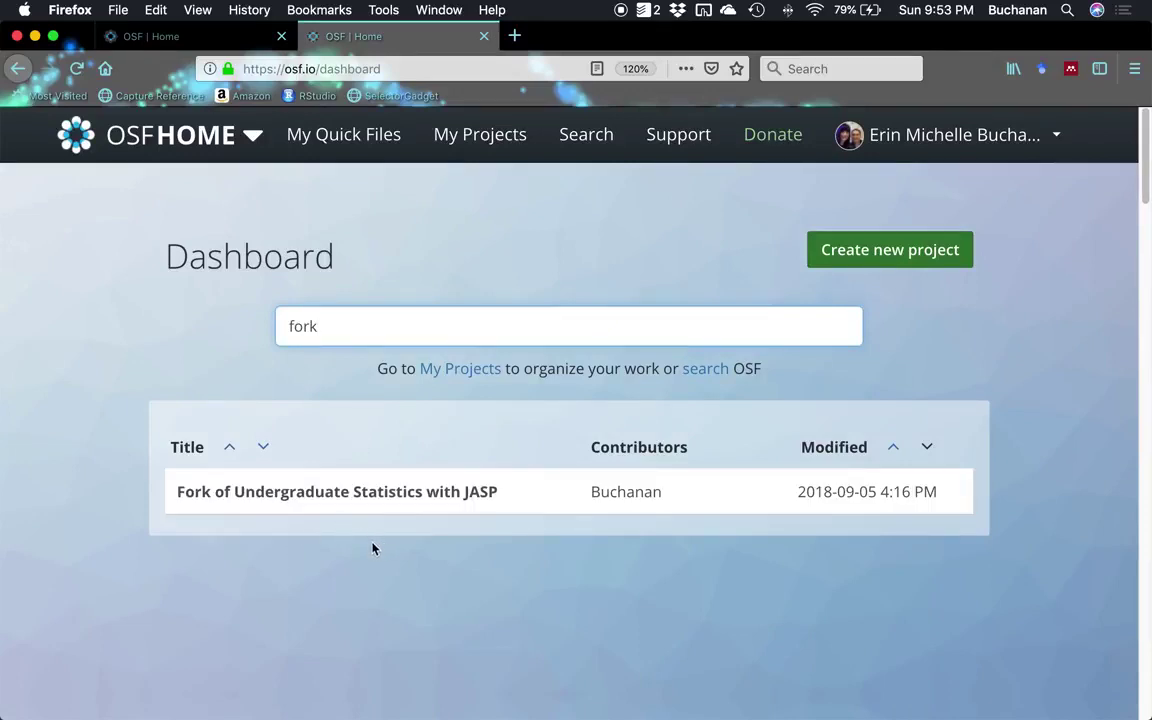
Open the Fork of Undergraduate Statistics with JASP project and scroll to its Files panel.
left_click(328, 487)
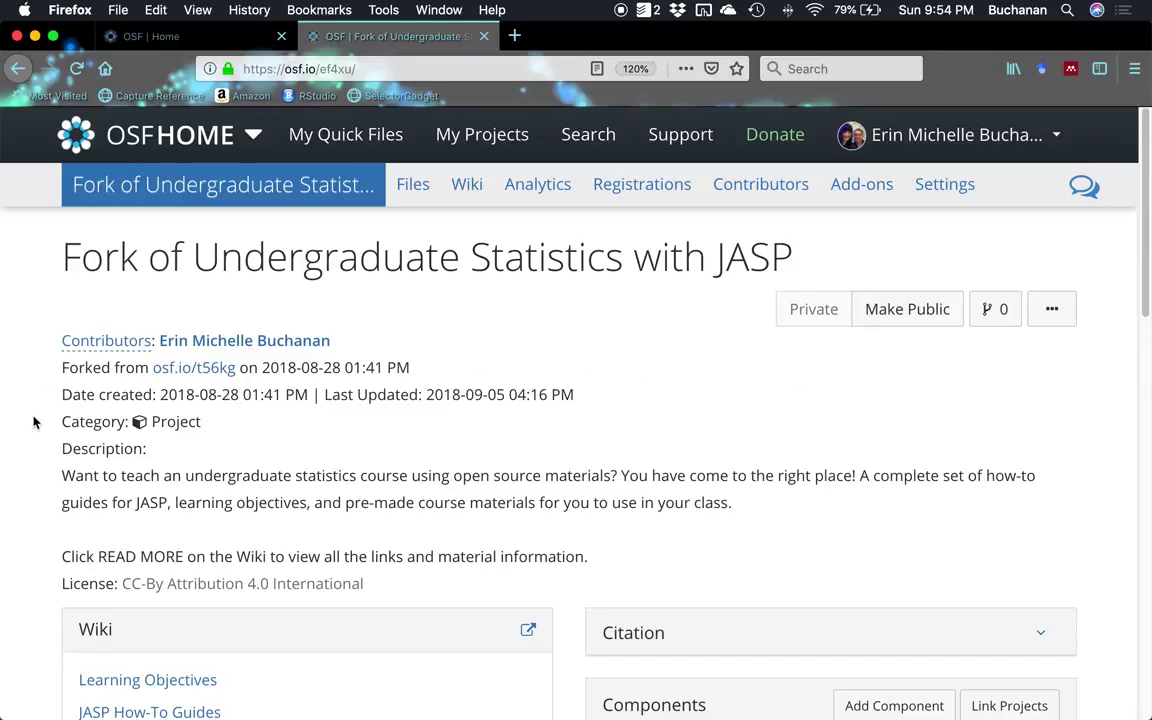
scroll(34, 423, "down", 1)
scroll(34, 423, "down", 4)
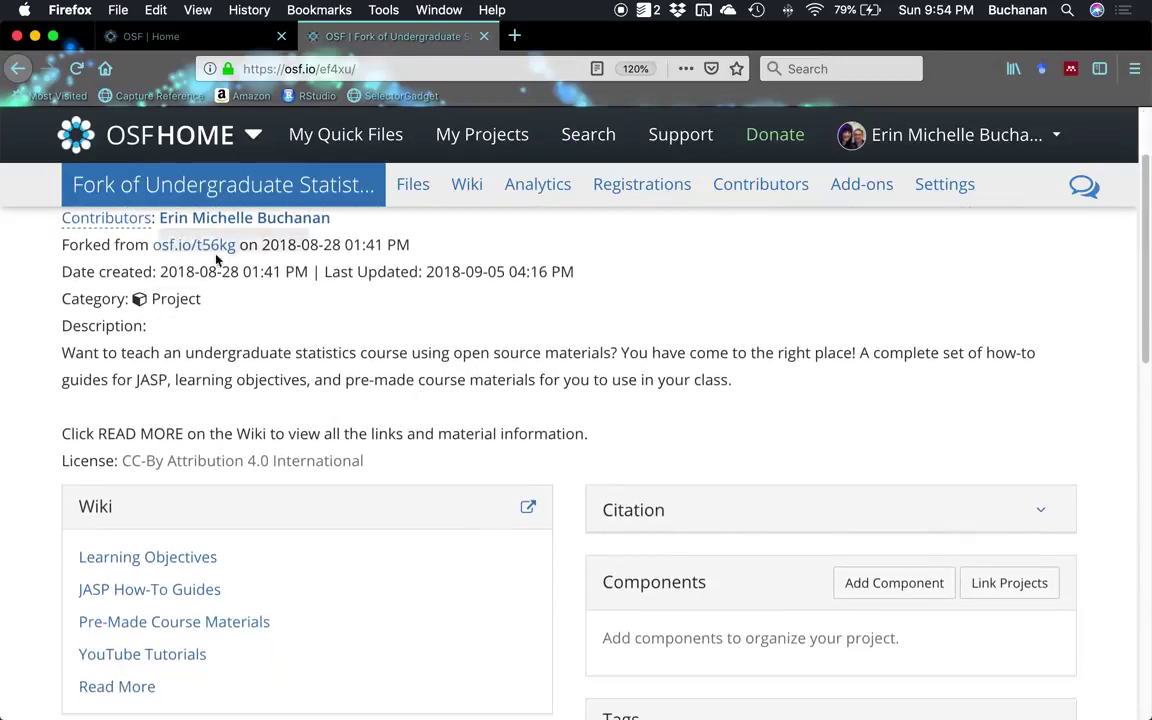
scroll(206, 437, "down", 14)
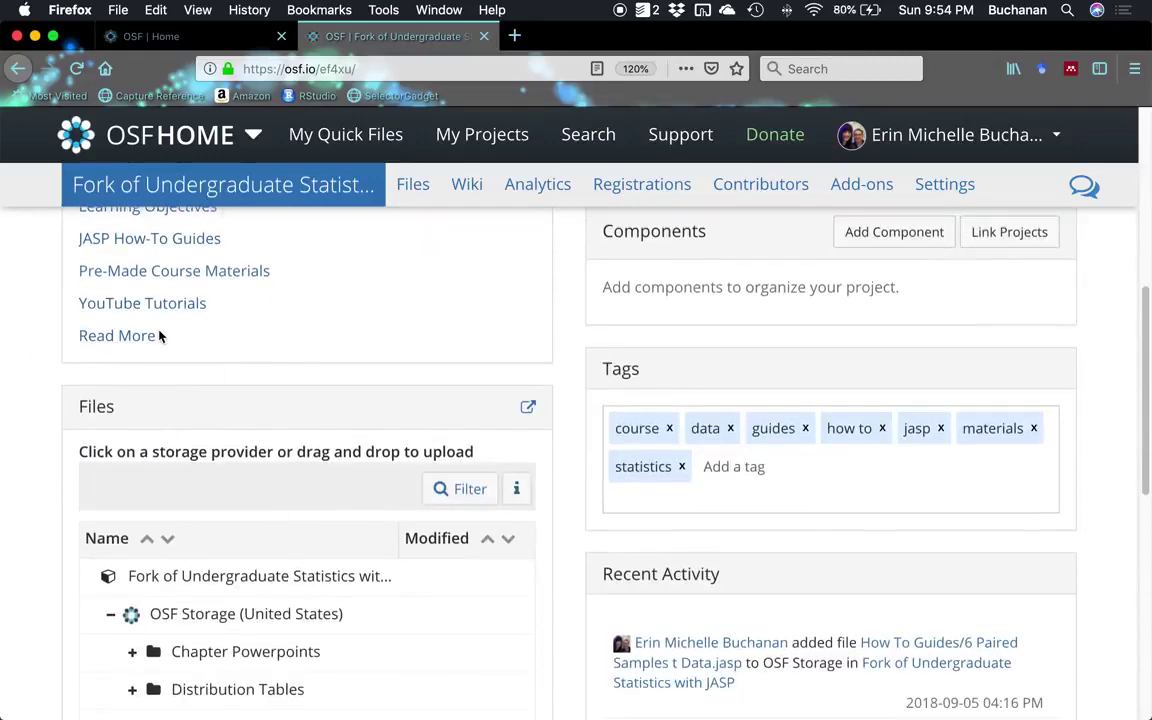
scroll(285, 365, "up", 3)
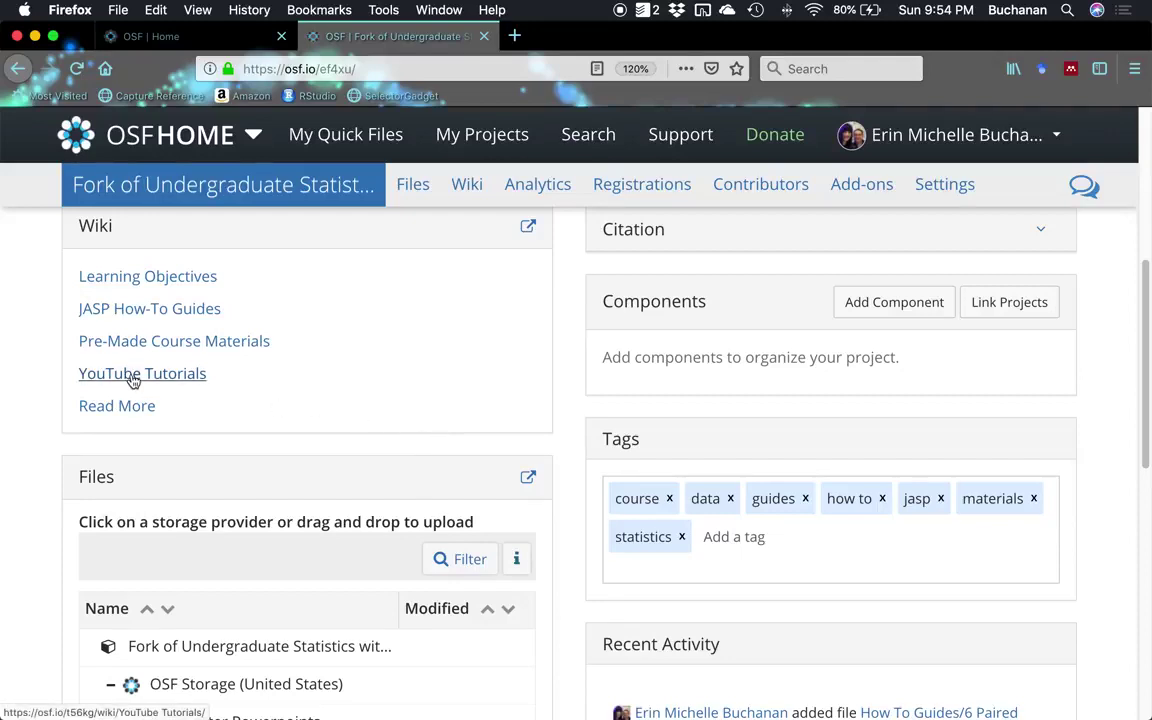
scroll(365, 322, "down", 5)
scroll(308, 327, "down", 1)
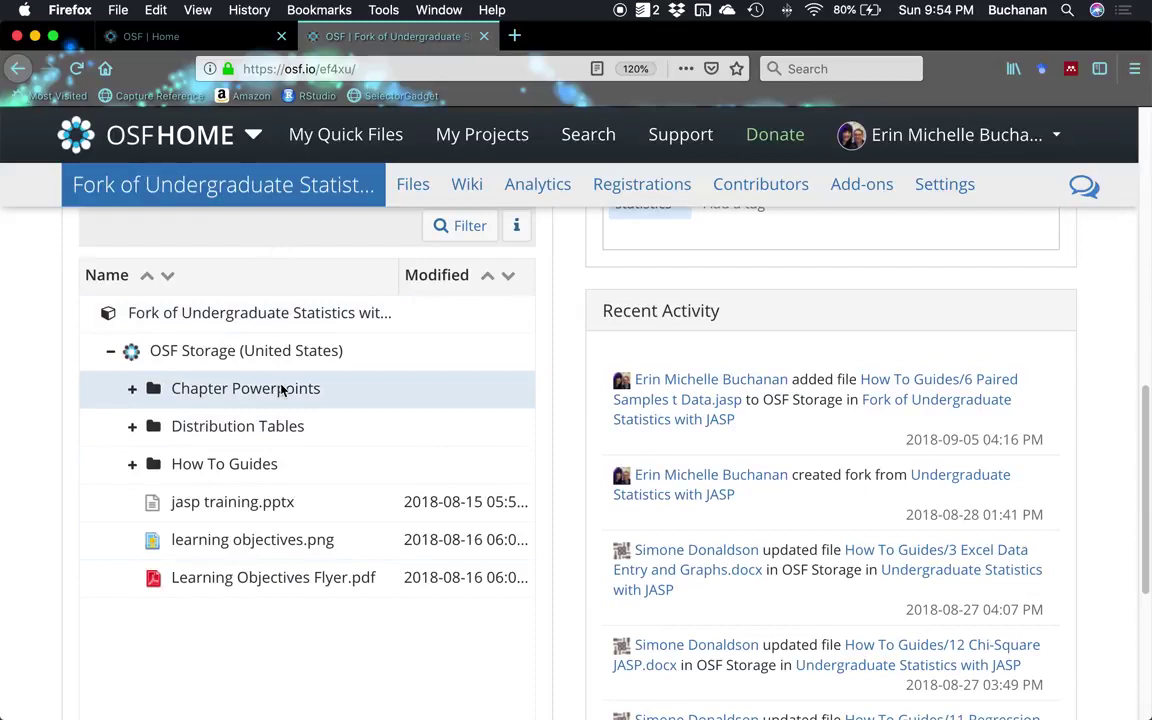
Expand How To Guides and Distribution Tables, leaving How To Guides inside Distribution Tables.
left_click(137, 468)
left_click(136, 466)
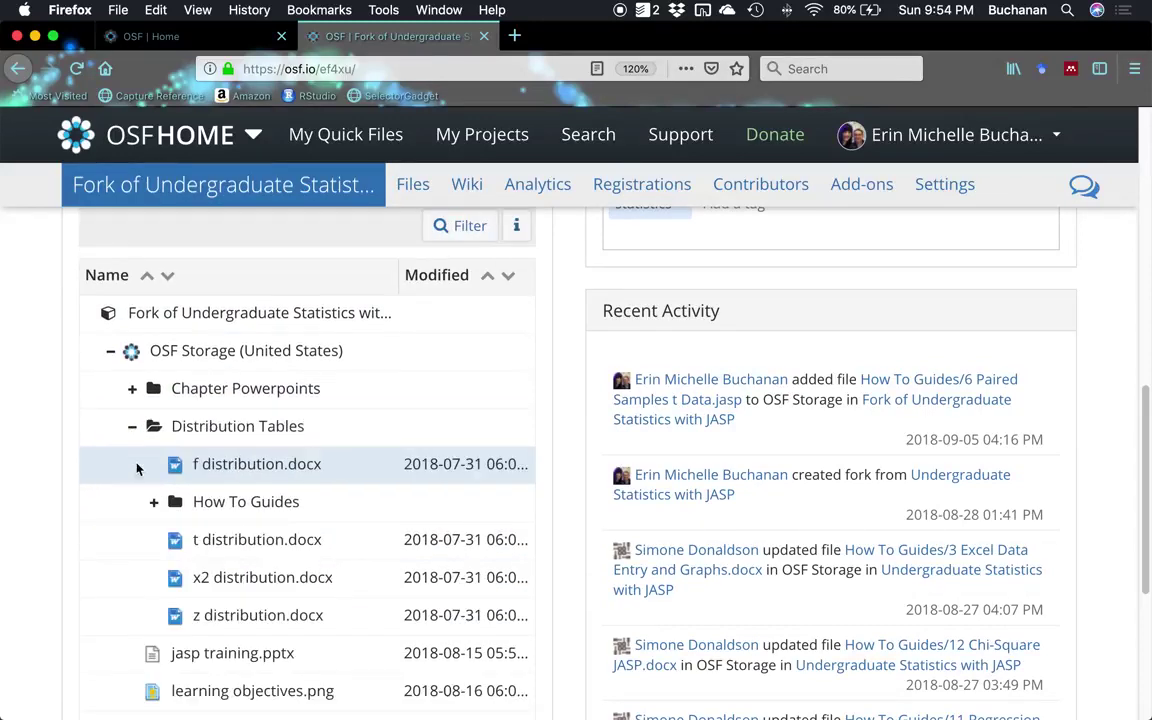
scroll(130, 480, "down", 2)
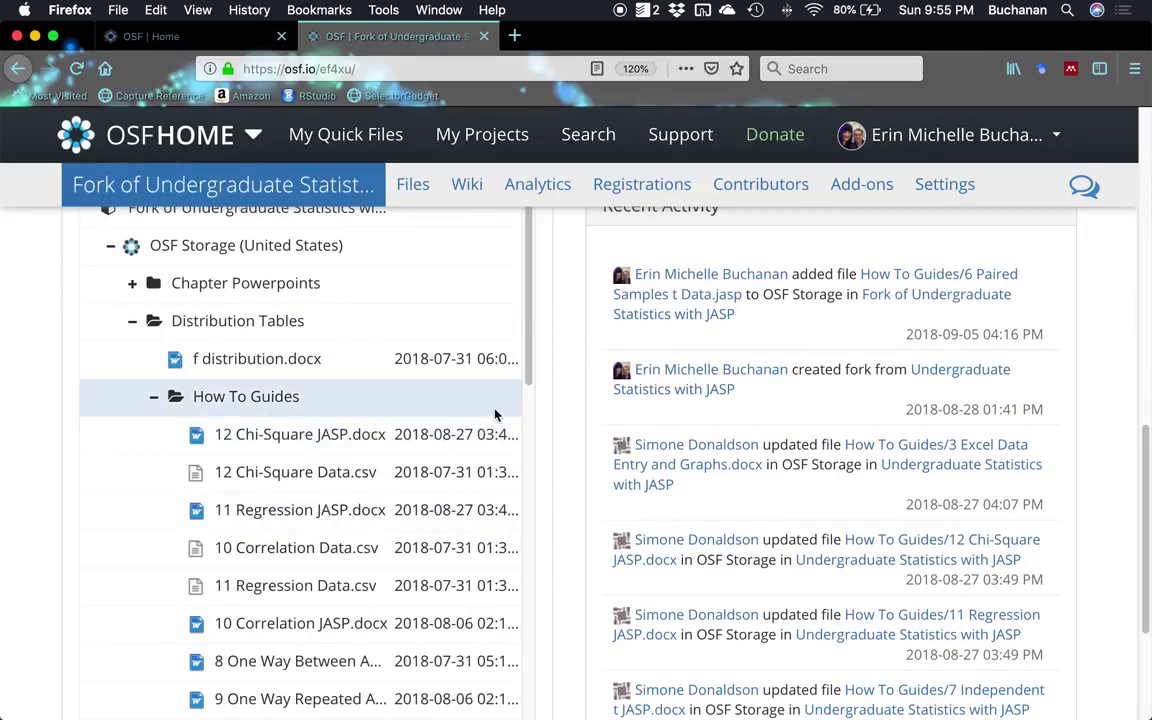
key("ctrl+Up")
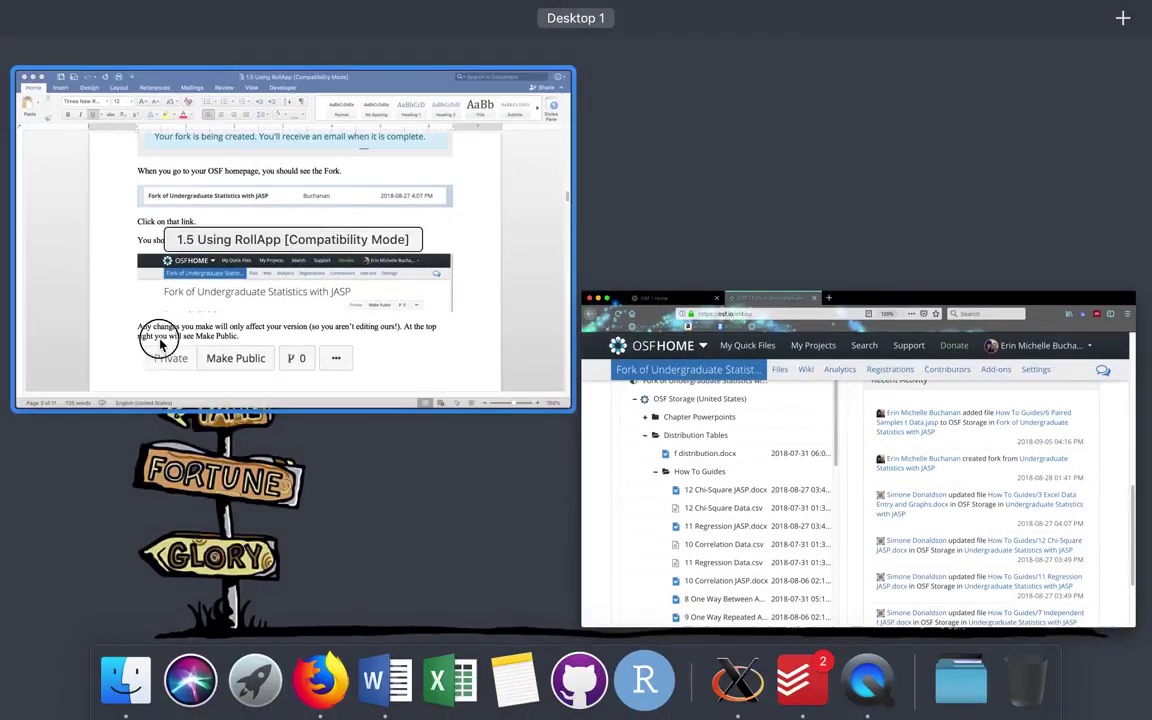
Scroll the Word guide down to the 'How to add homework files' section.
left_click(160, 345)
scroll(340, 383, "down", 3)
scroll(375, 383, "down", 2)
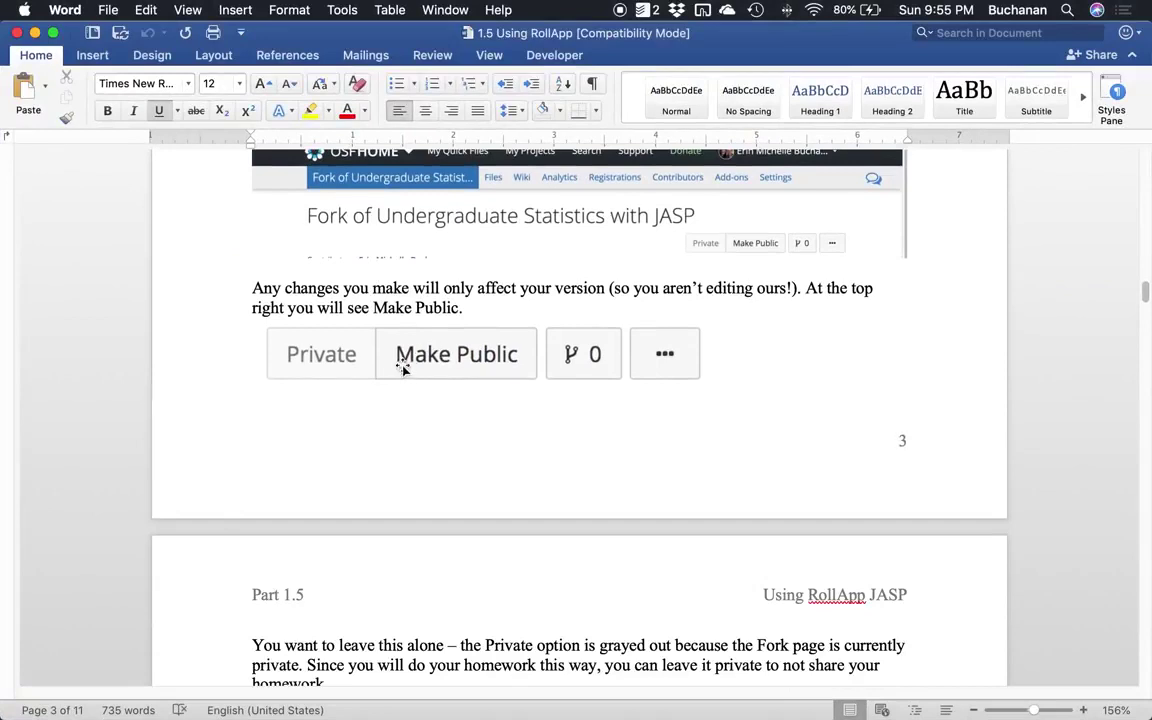
scroll(405, 372, "down", 3)
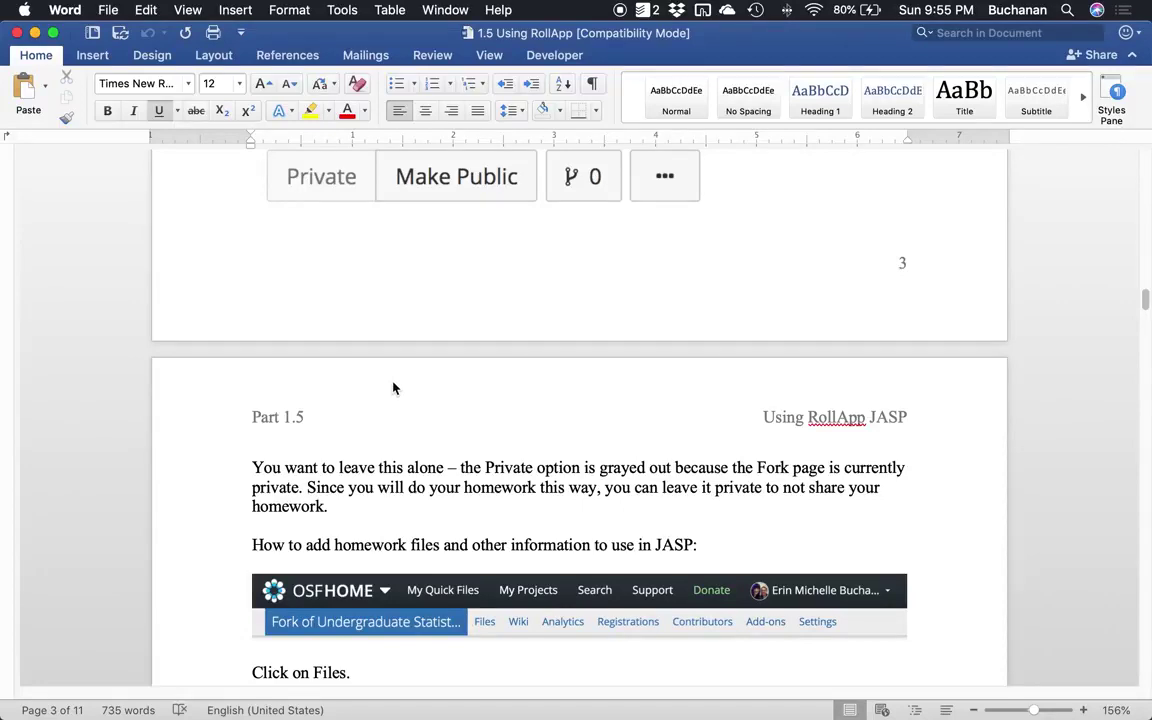
scroll(540, 350, "down", 1)
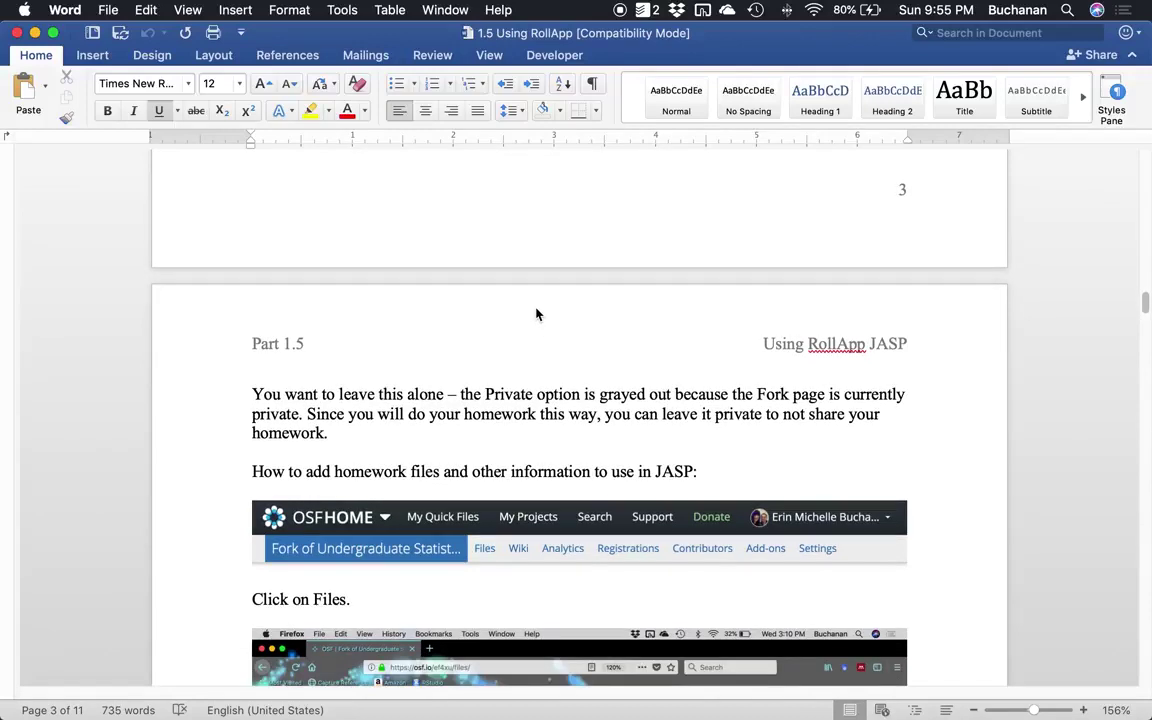
scroll(540, 314, "down", 2)
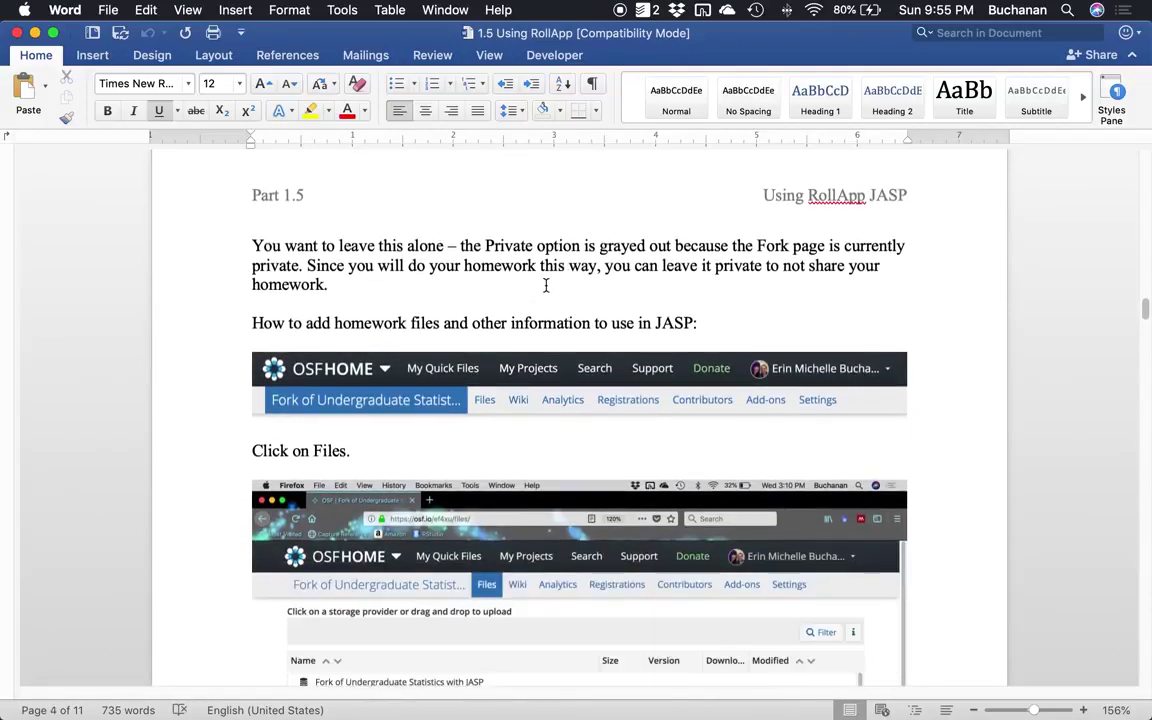
Return to Firefox and open the fork's Files page, selecting OSF Storage (United States).
key("ctrl+Up")
left_click(336, 276)
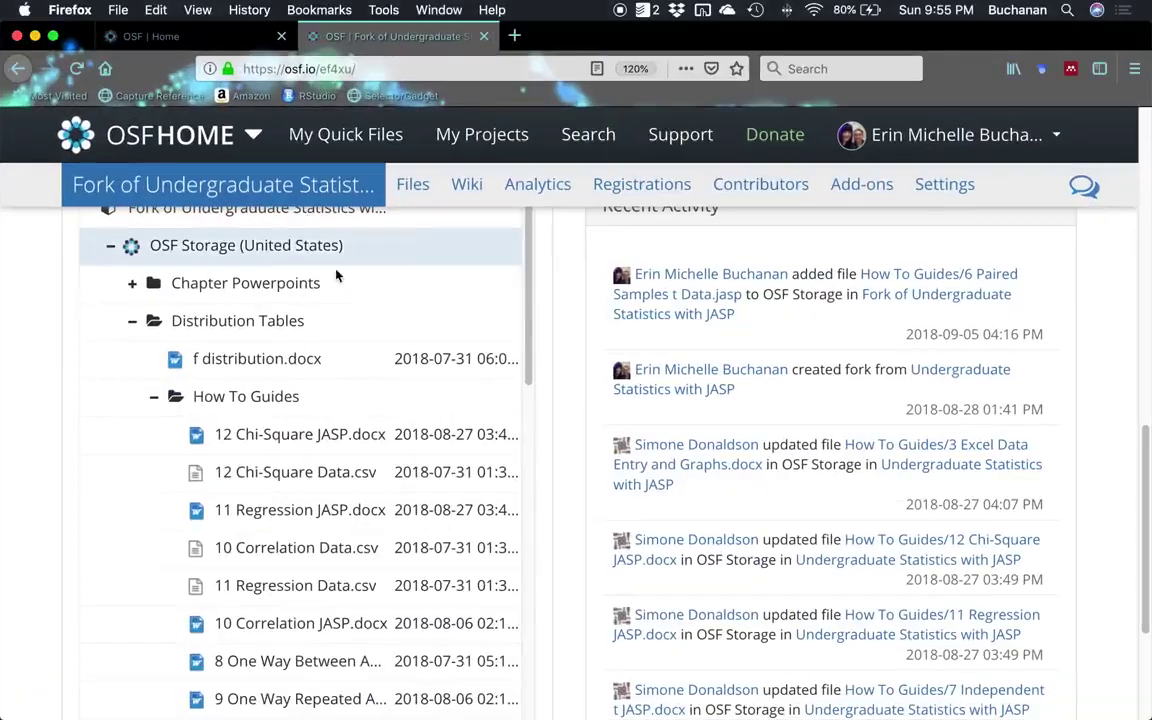
left_click(407, 188)
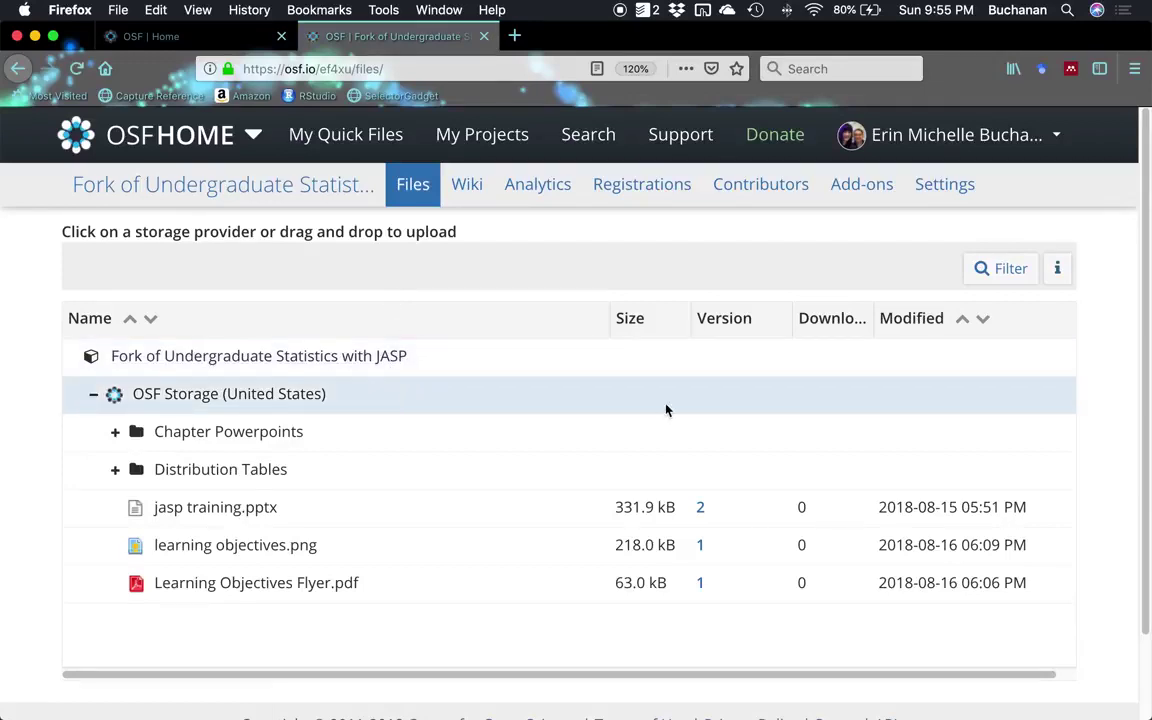
left_click(687, 399)
left_click(399, 343)
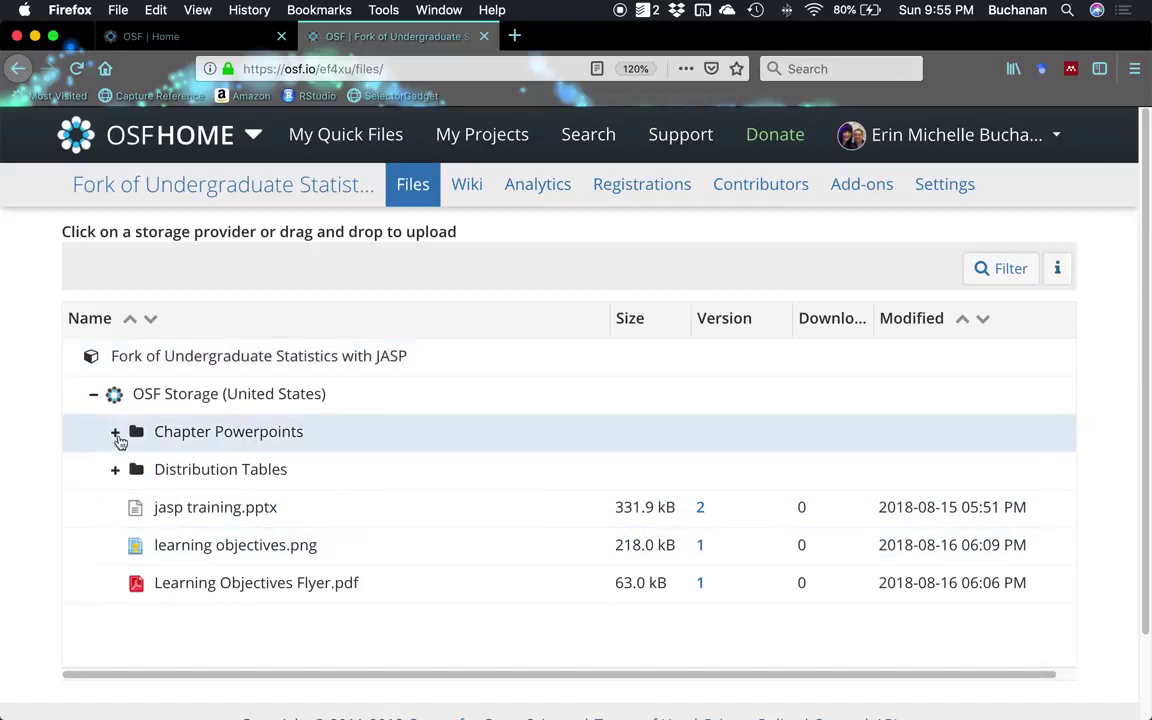
left_click(260, 398)
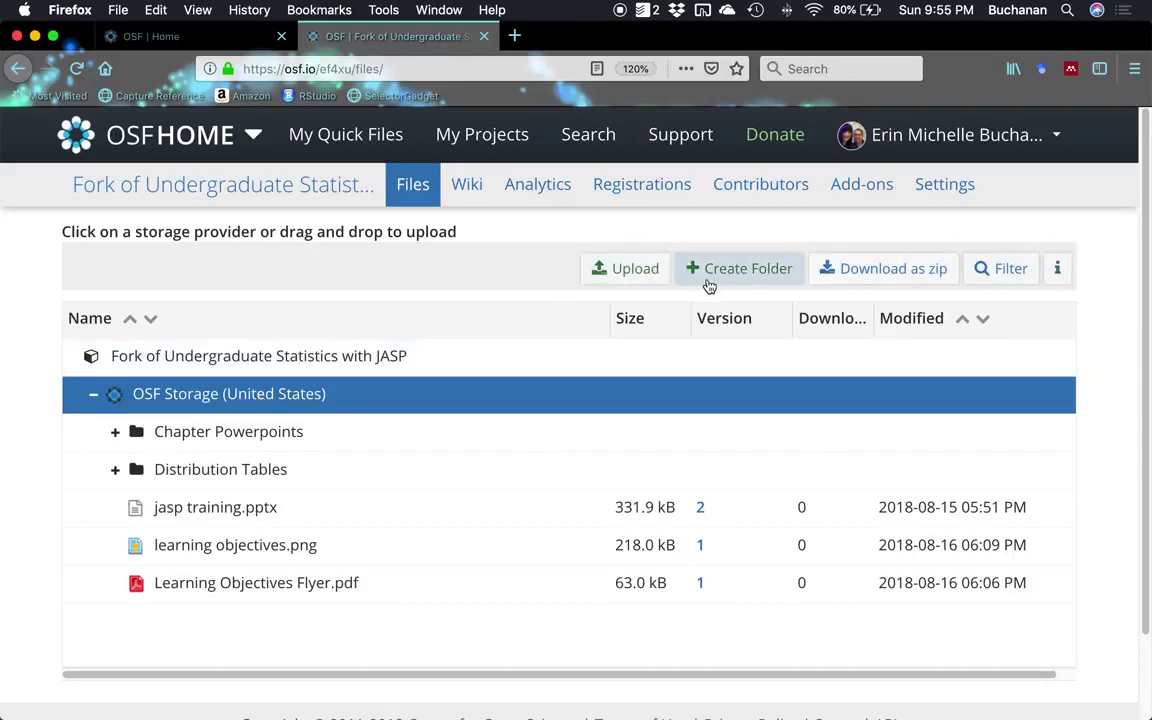
Create a folder named 'Homework' in OSF Storage and expand it.
left_click(709, 285)
type("Homework")
key("Return")
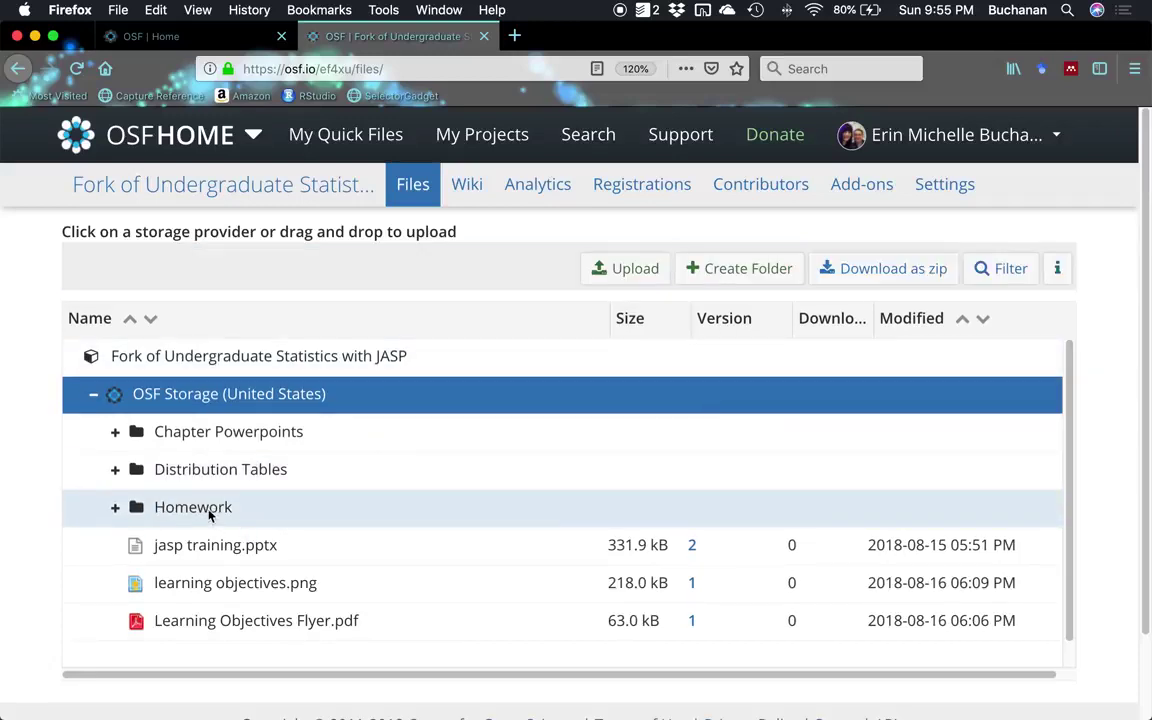
left_click(172, 508)
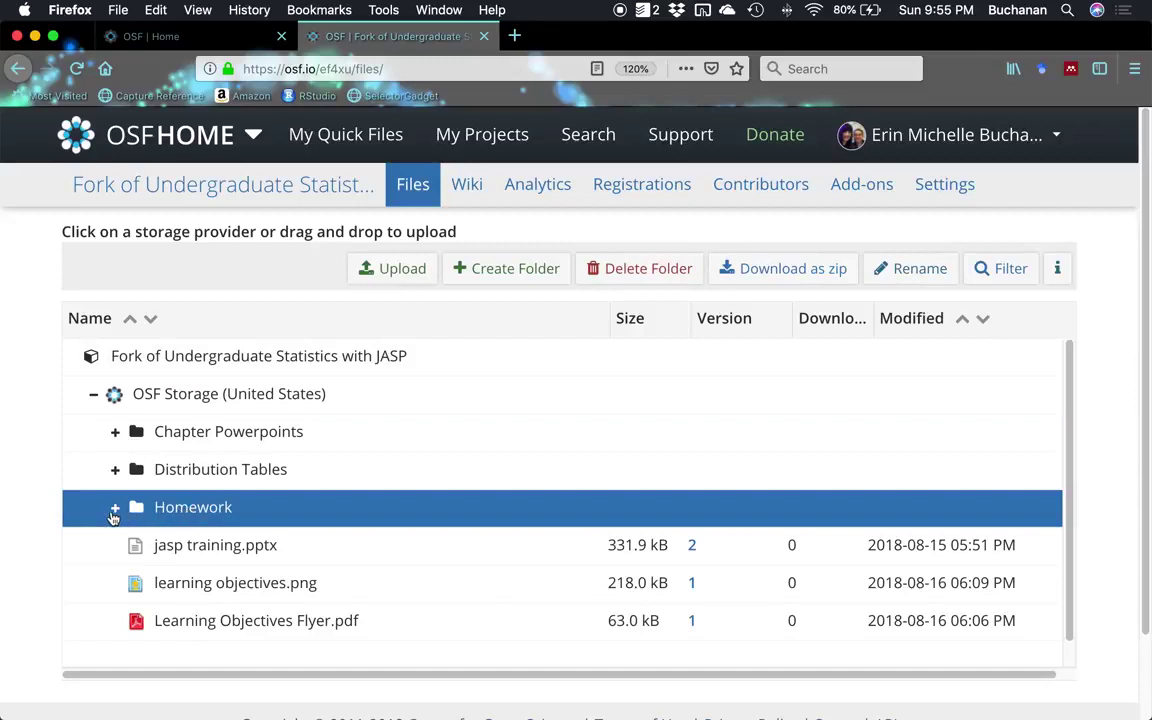
left_click(114, 510)
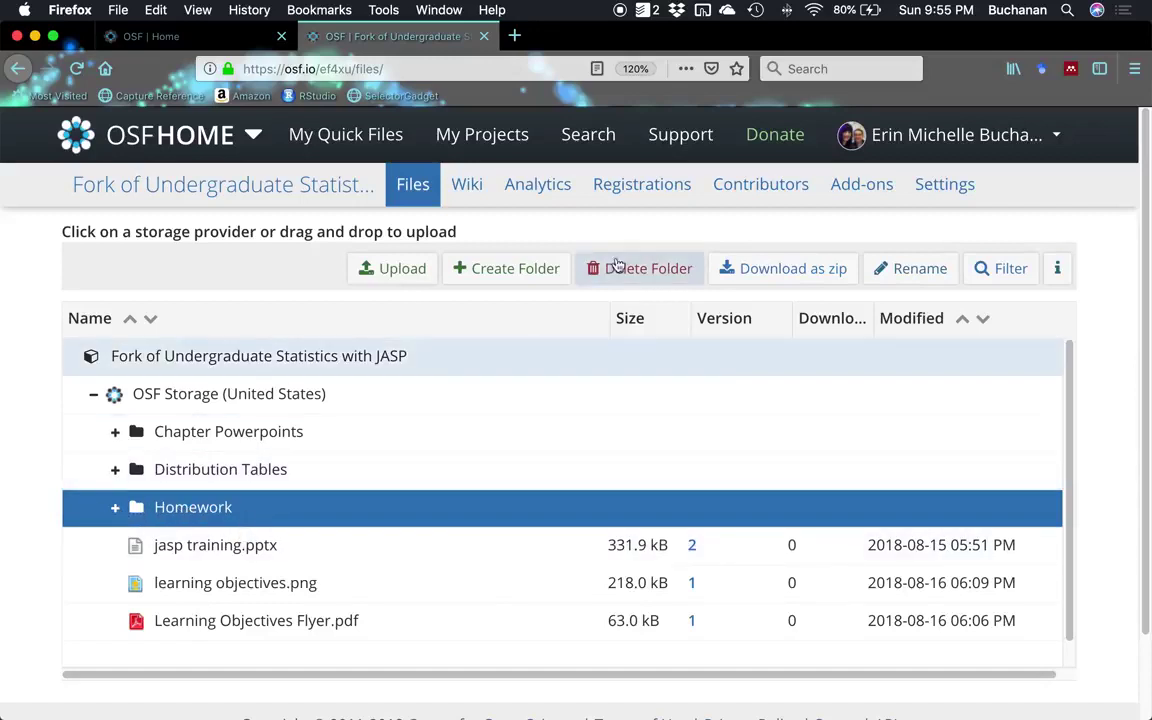
Start an upload into Homework, cancel the file dialog, and scroll down the file list.
left_click(400, 289)
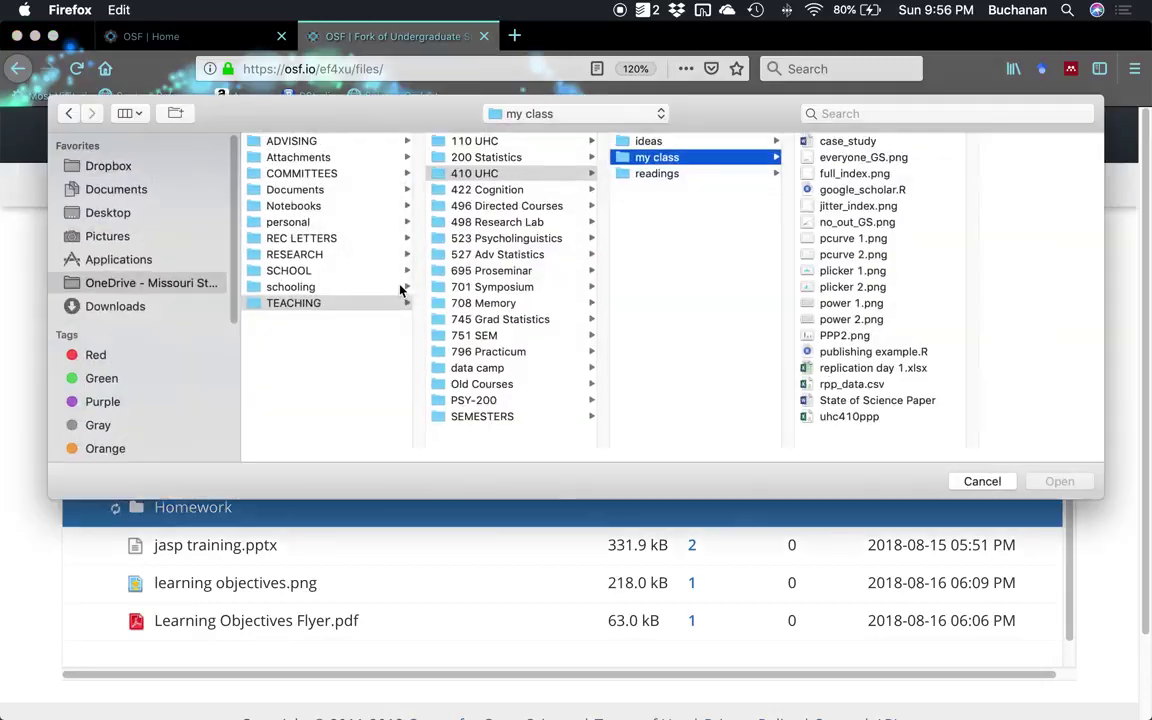
left_click(990, 484)
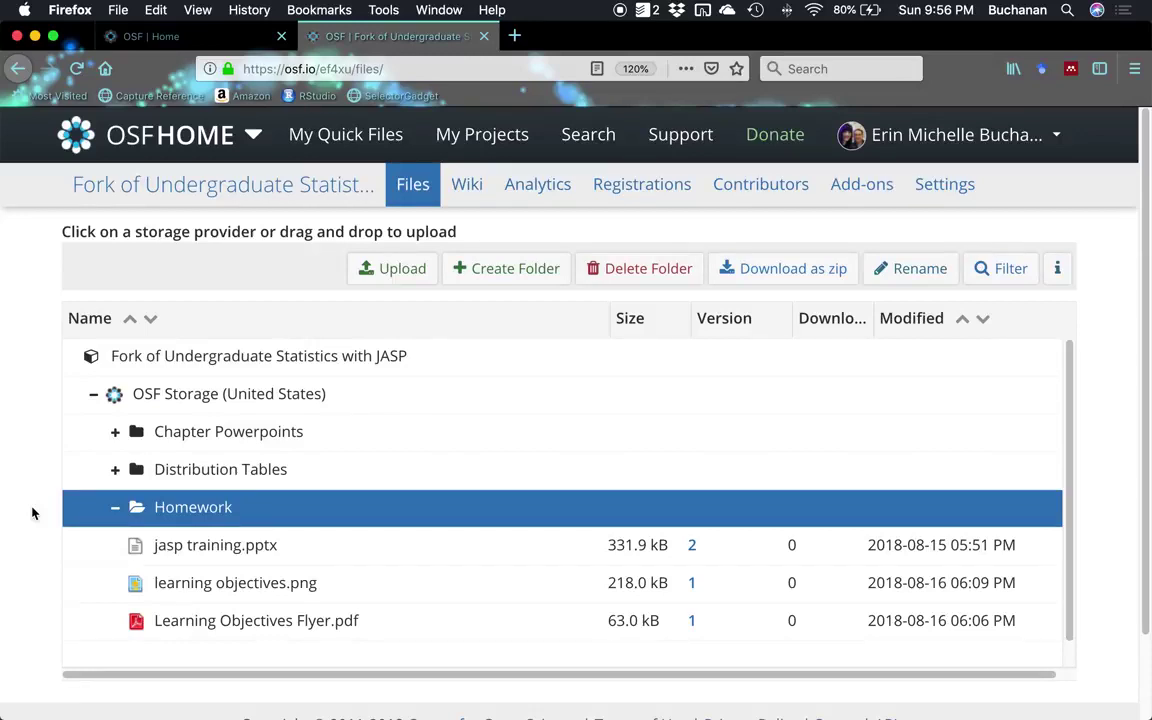
scroll(231, 473, "down", 1)
scroll(21, 447, "down", 1)
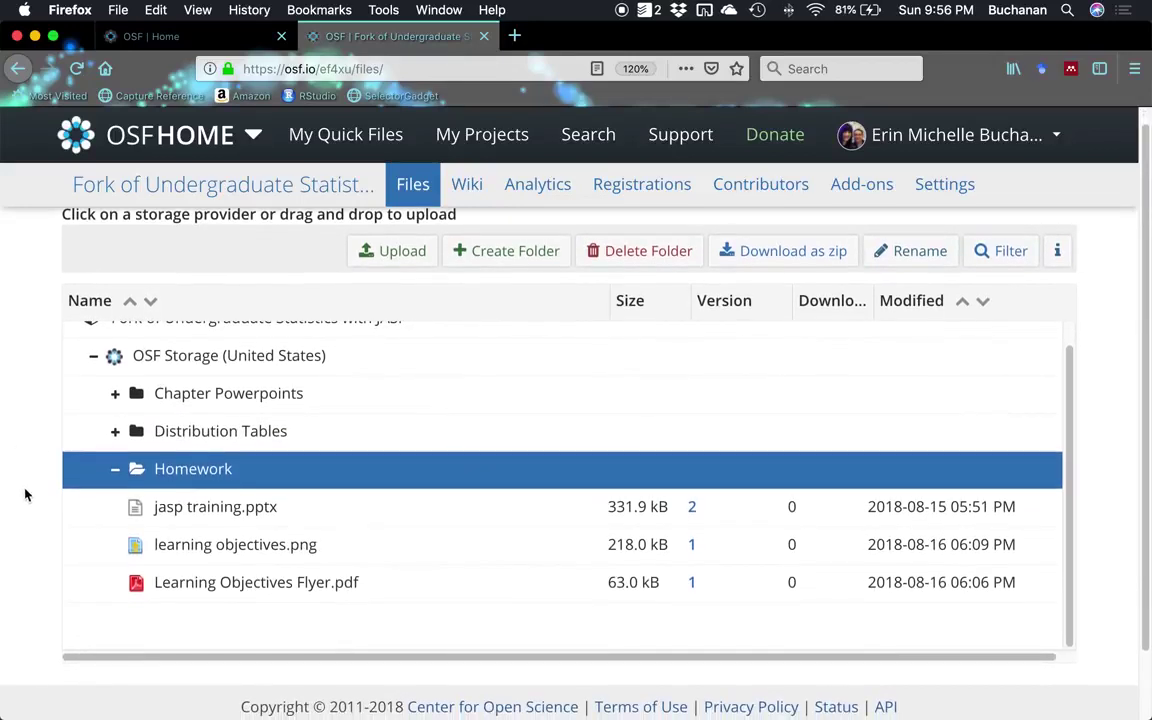
Bring the Word guide forward and scroll down to its 'Opening JASP in your Browser' section.
key("ctrl+Up")
left_click(104, 360)
scroll(108, 372, "down", 10)
scroll(143, 384, "down", 10)
scroll(128, 385, "down", 4)
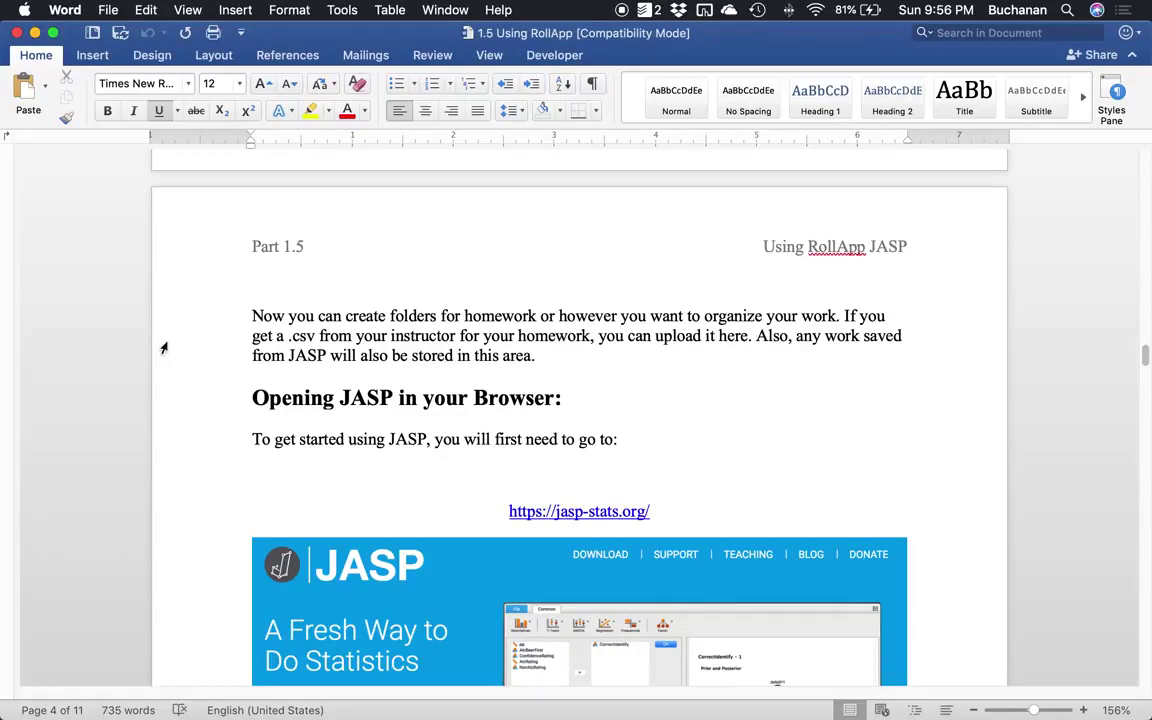
scroll(185, 327, "down", 2)
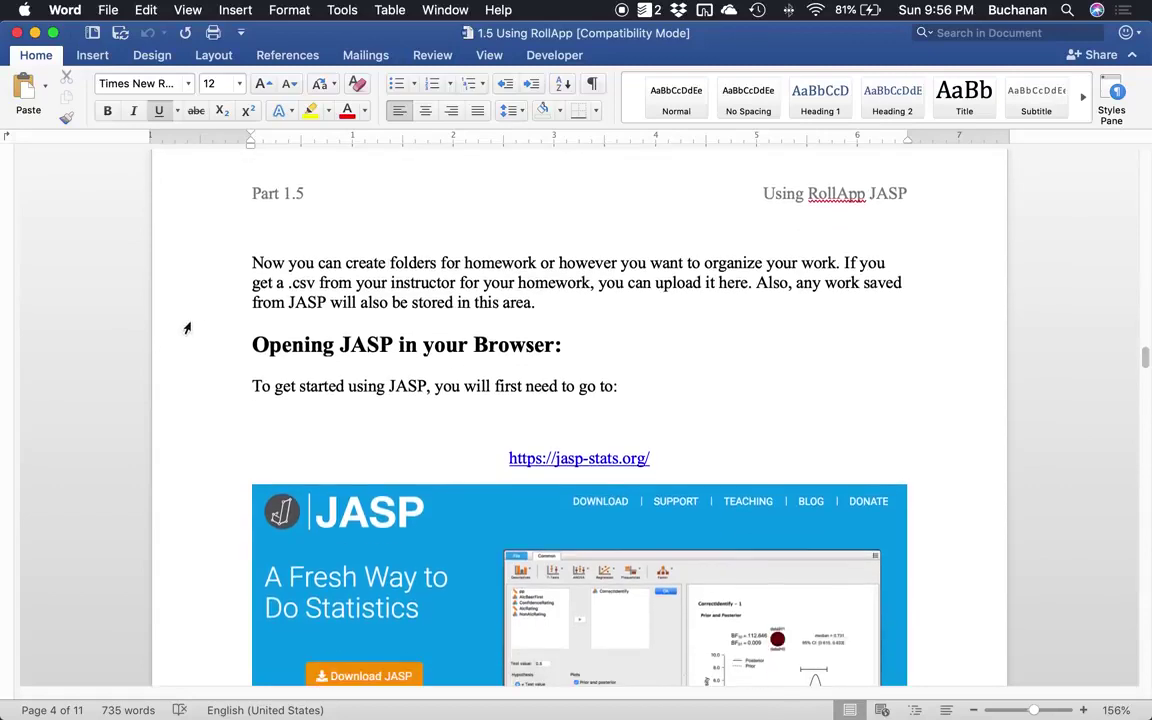
Go from the JASP homepage to the Download JASP page and scroll toward 'Run JASP in your Browser'.
scroll(237, 249, "down", 3)
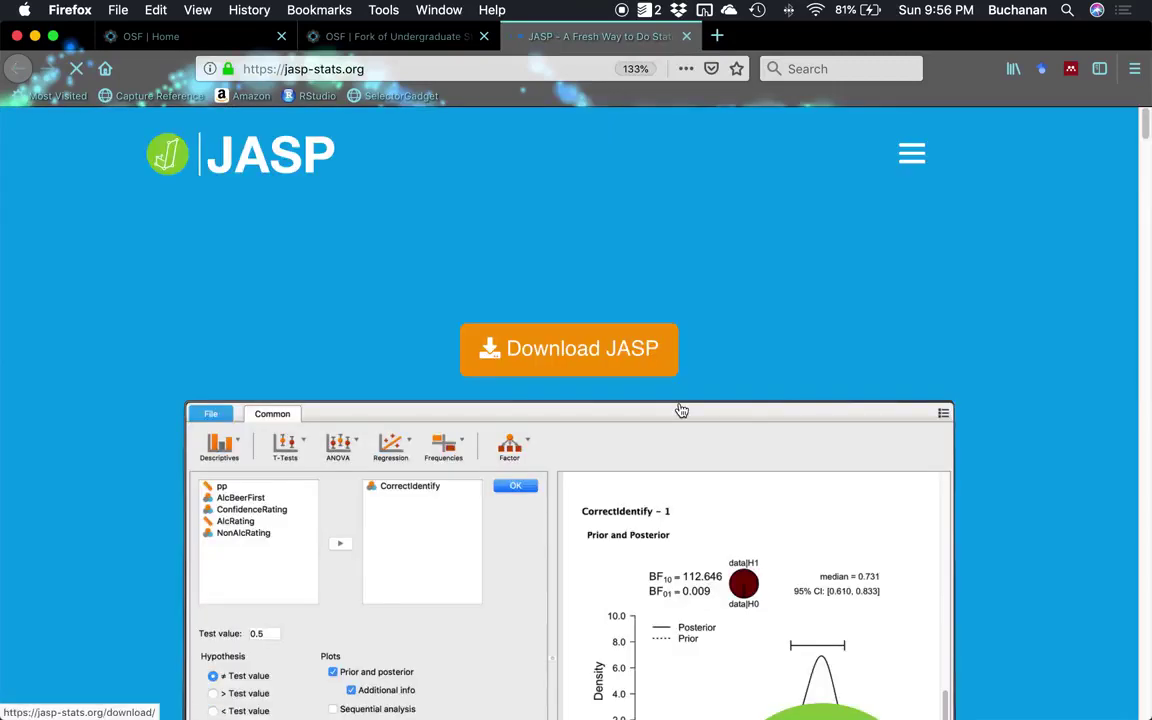
scroll(1030, 400, "down", 15)
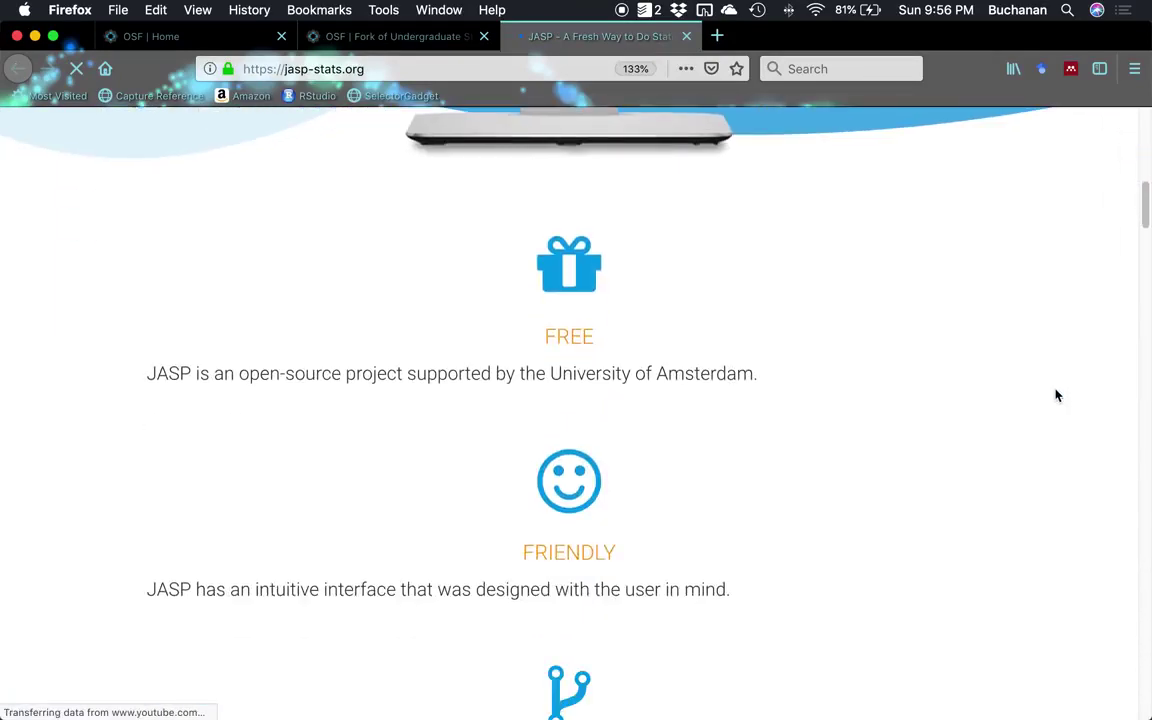
scroll(1052, 395, "down", 5)
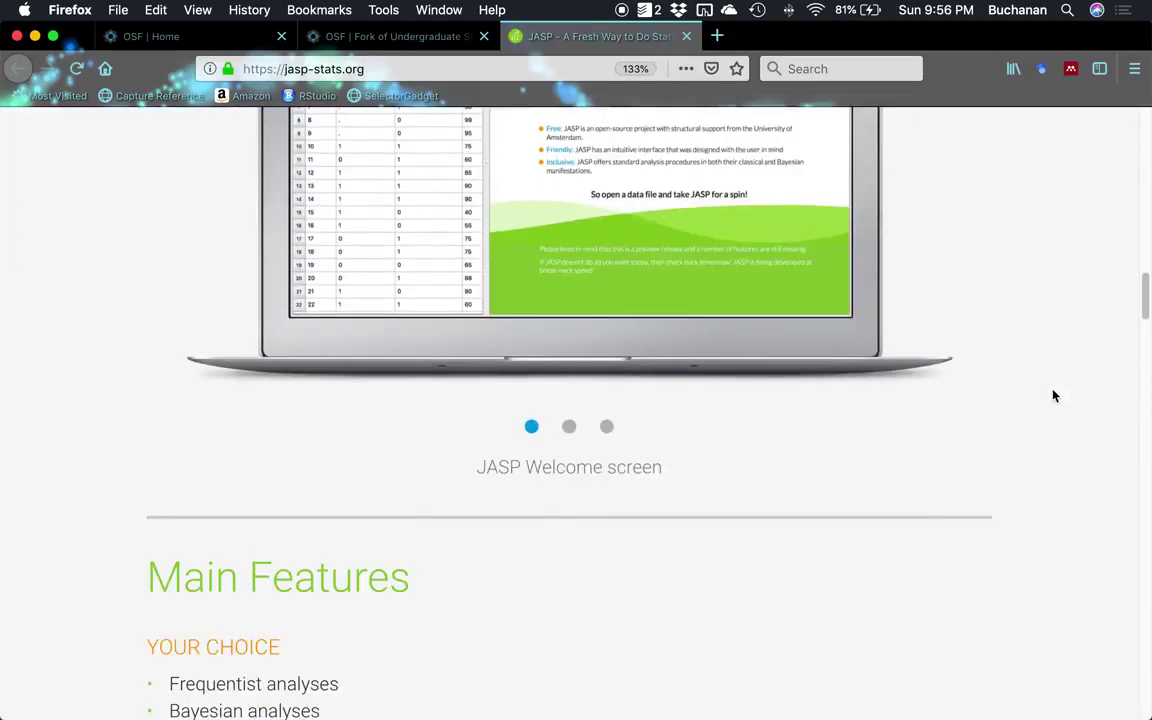
scroll(1056, 390, "up", 5)
scroll(1000, 380, "up", 15)
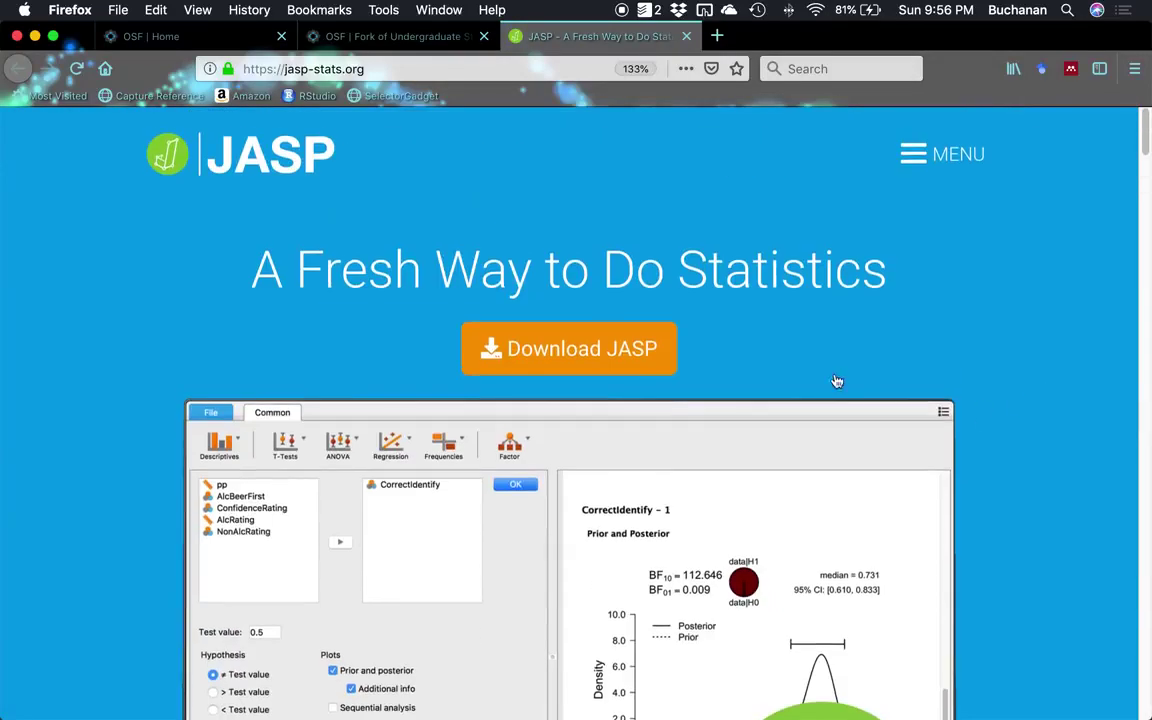
left_click(554, 336)
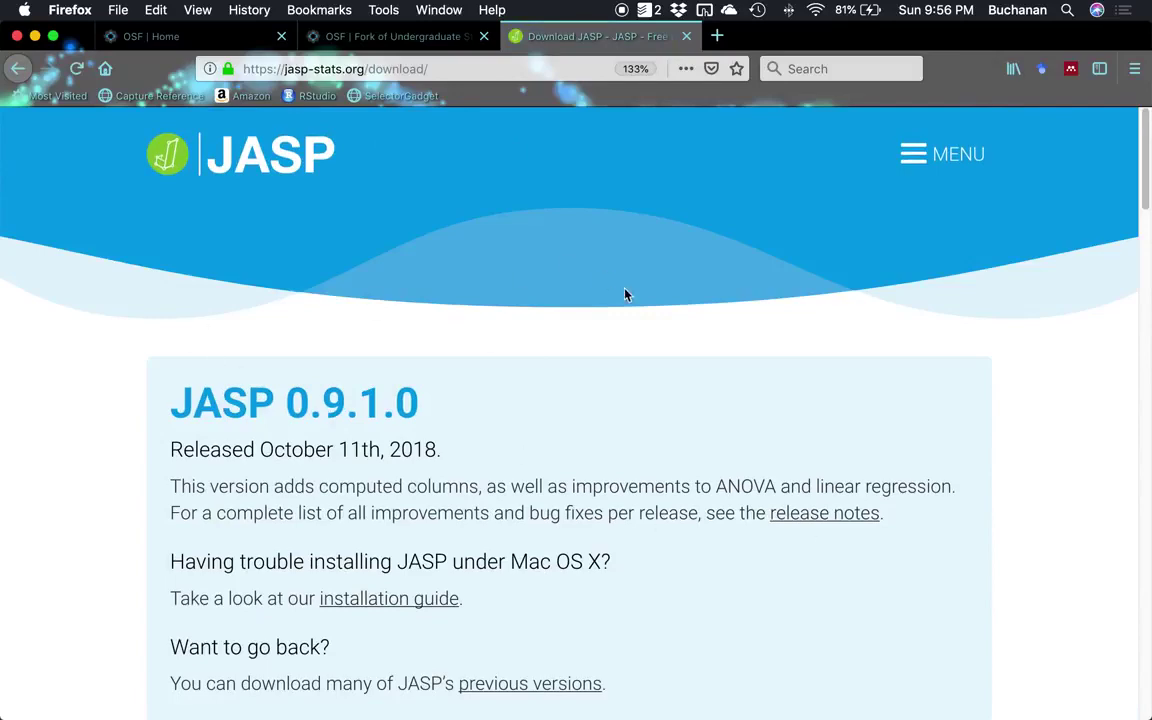
scroll(640, 340, "down", 10)
scroll(645, 340, "down", 5)
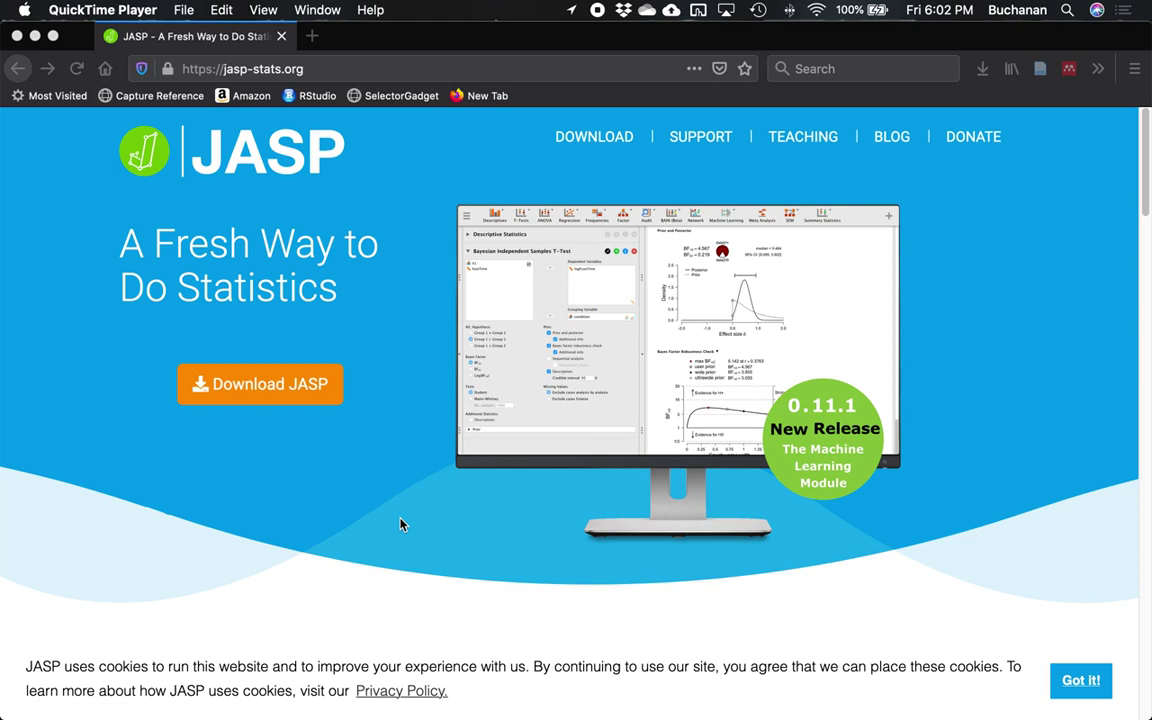
Open the JASP download page from the DOWNLOAD link in the top navigation.
scroll(360, 478, "down", 5)
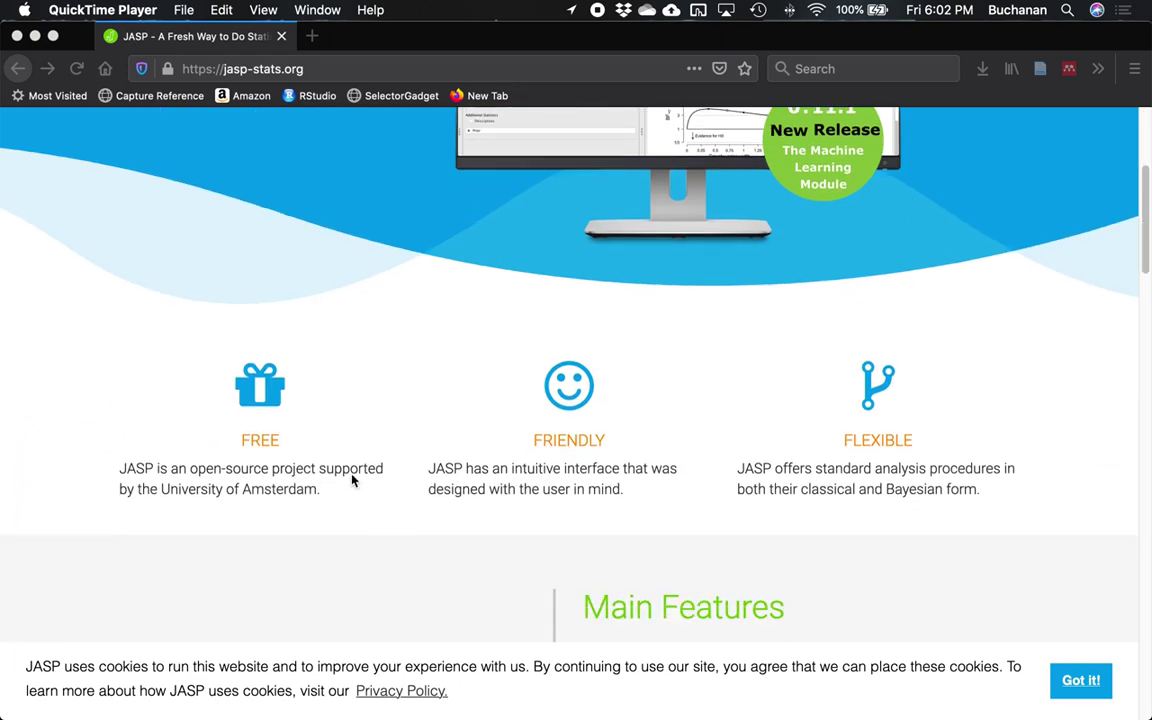
scroll(352, 481, "down", 10)
scroll(353, 484, "up", 4)
scroll(353, 484, "up", 10)
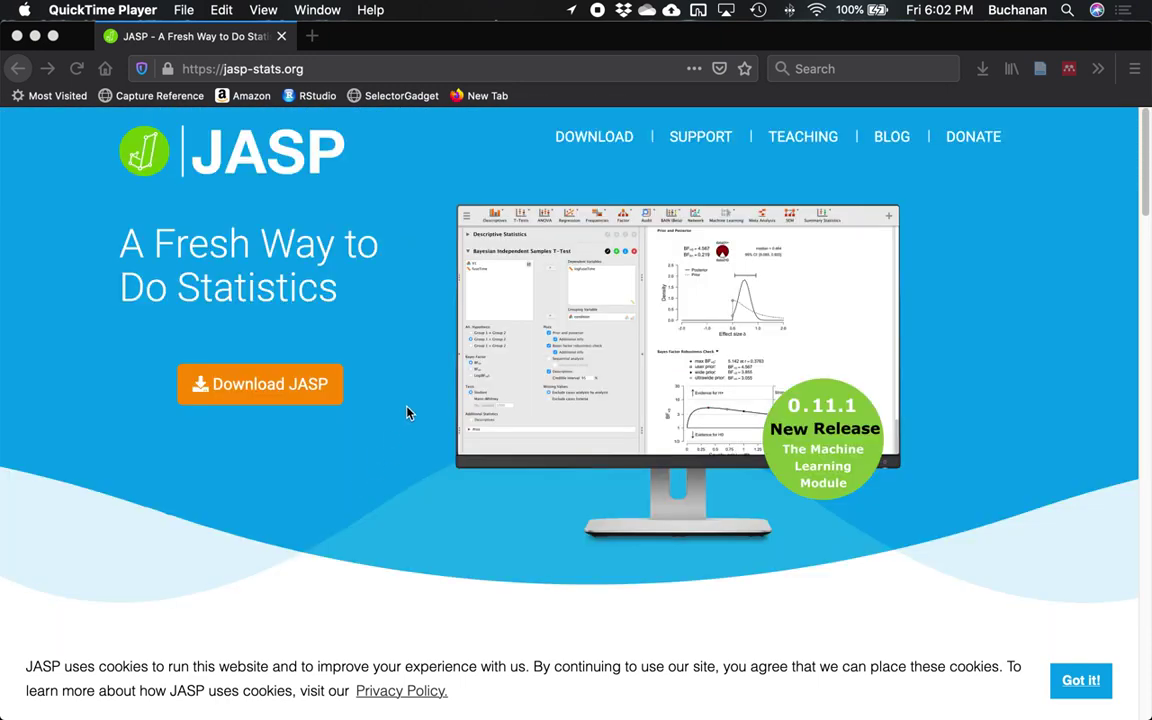
left_click(587, 143)
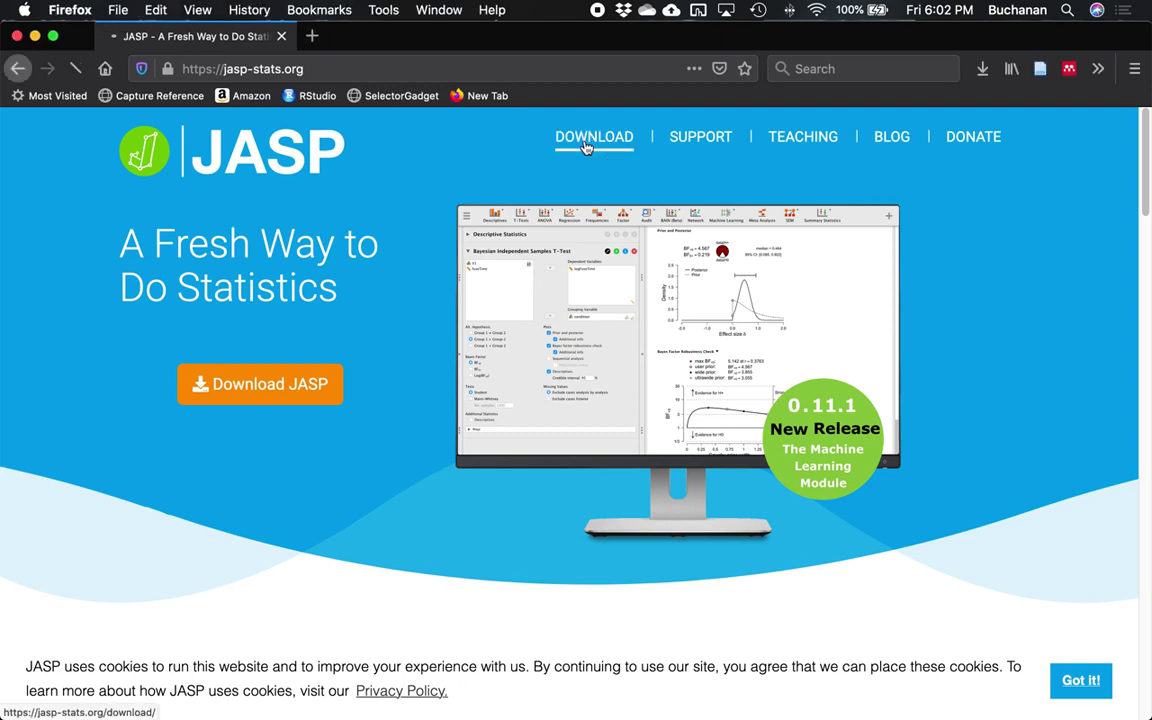
Accept the cookie banner with Got it! and choose Launch JASP Online.
scroll(587, 148, "down", 1)
scroll(587, 148, "down", 5)
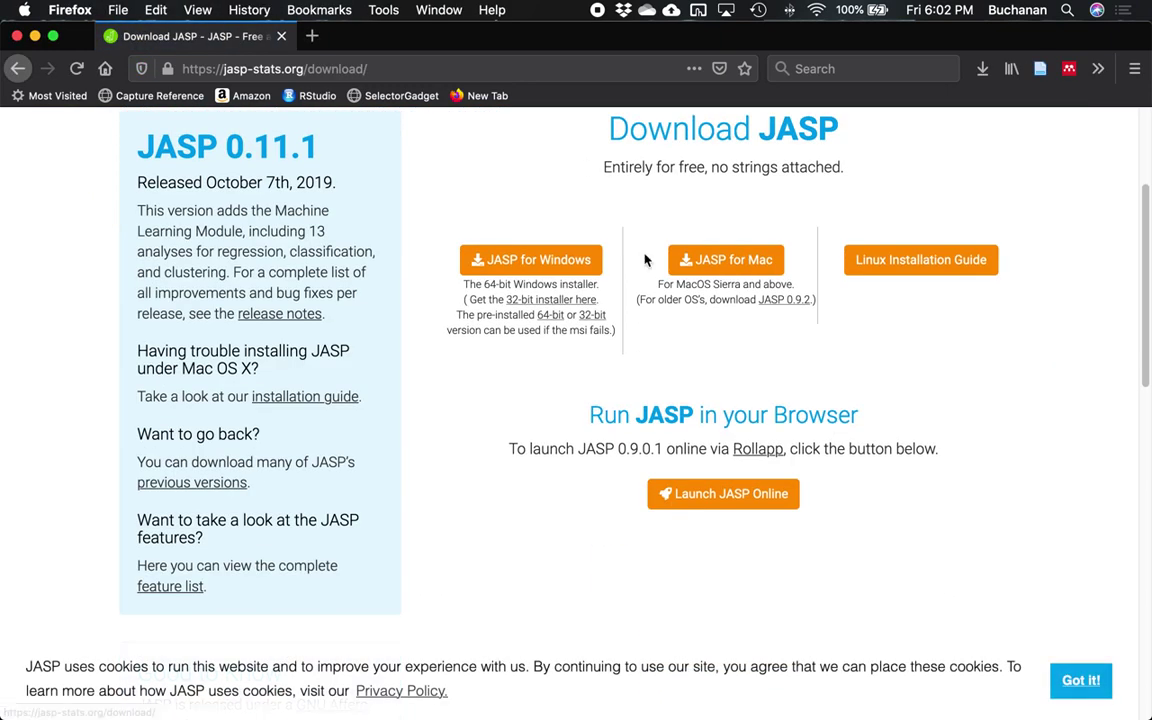
left_click(1069, 693)
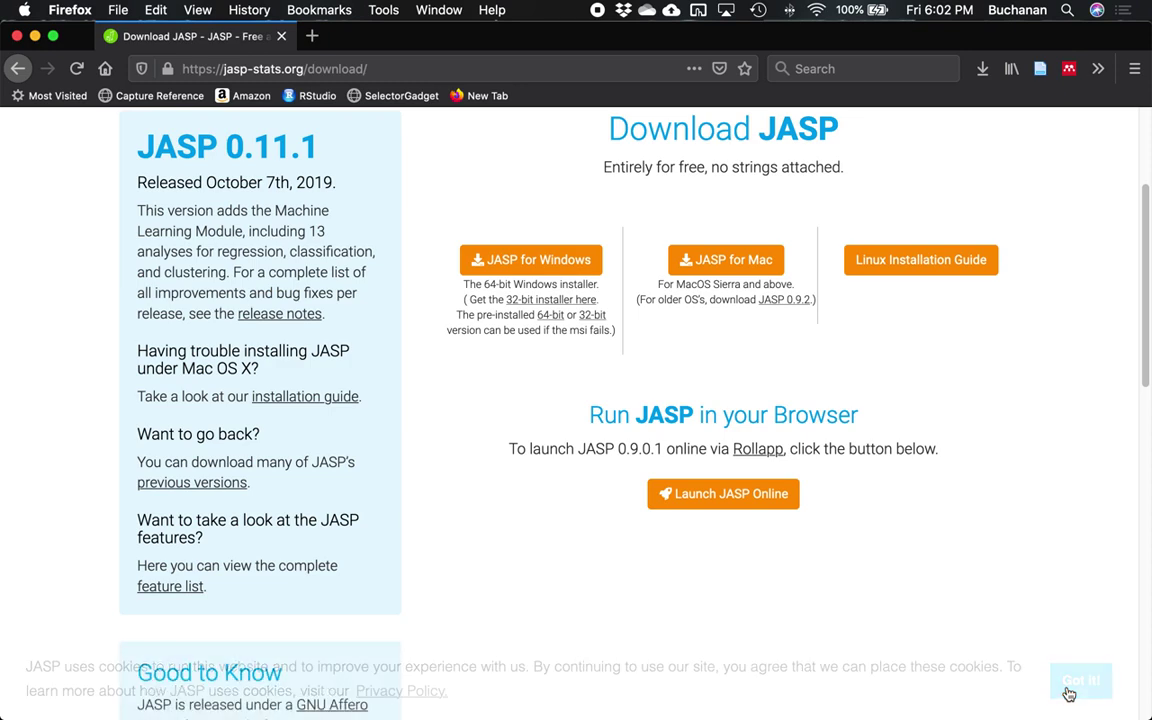
left_click(690, 494)
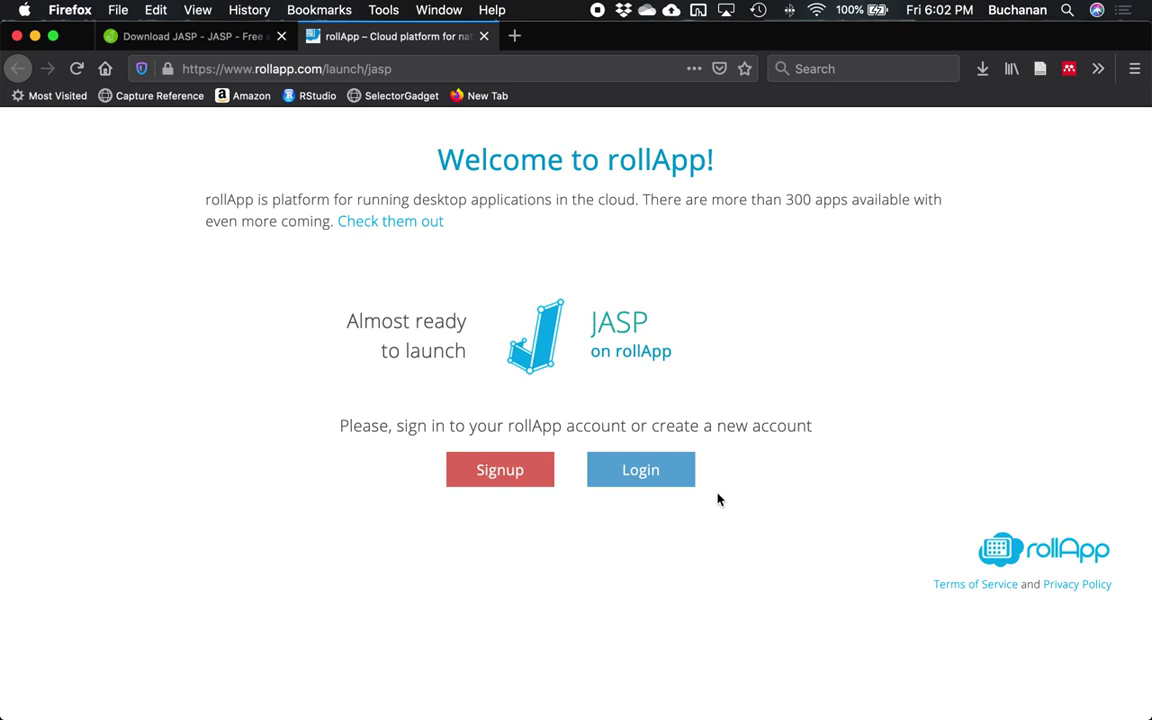
Start a new rollApp account and enter the user's full name and e-mail address.
left_click(640, 478)
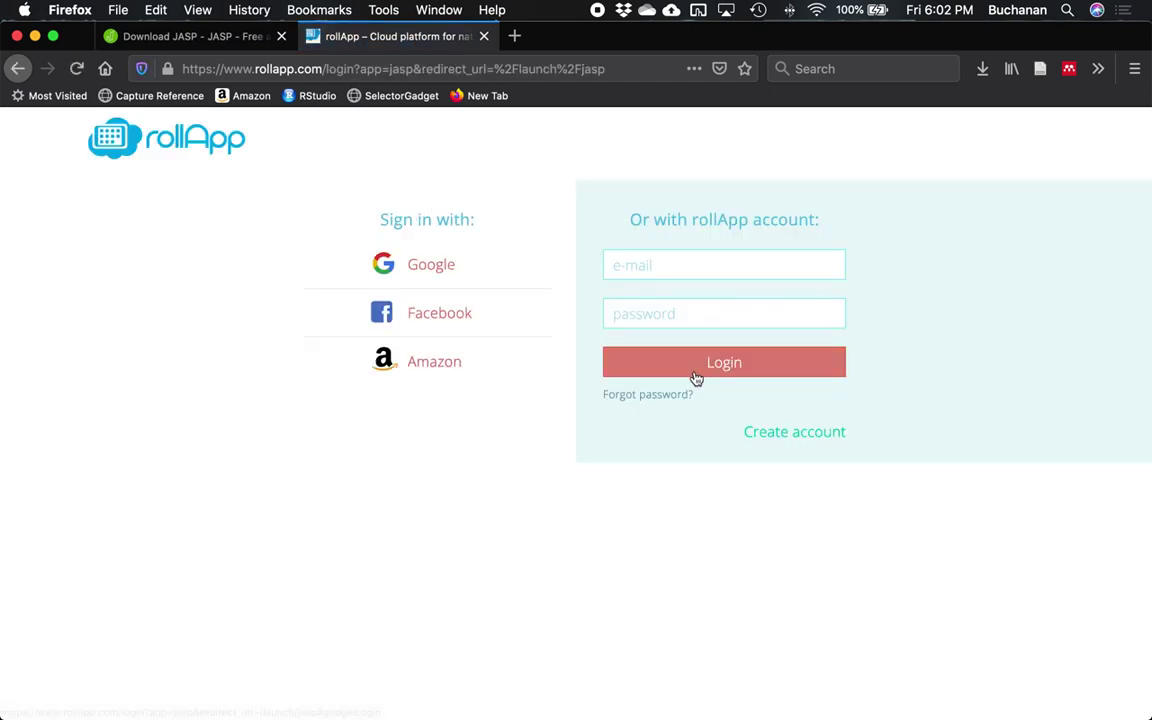
left_click(795, 435)
left_click(666, 262)
key("Tab")
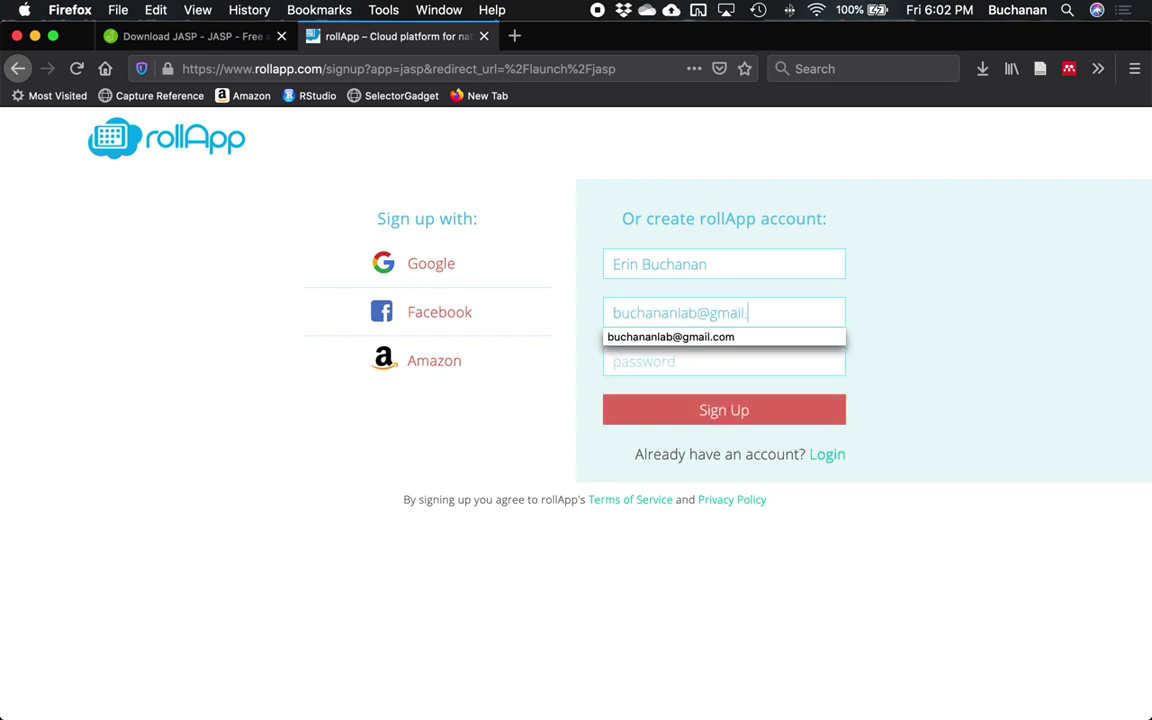
Remove the extra period from the e-mail, enter a password, and submit the sign-up.
key("Tab")
key("shift+Tab")
key("Right")
key("Left")
key("Left")
key("Left")
key("Left")
key("BackSpace")
key("Tab")
type("•••••••••")
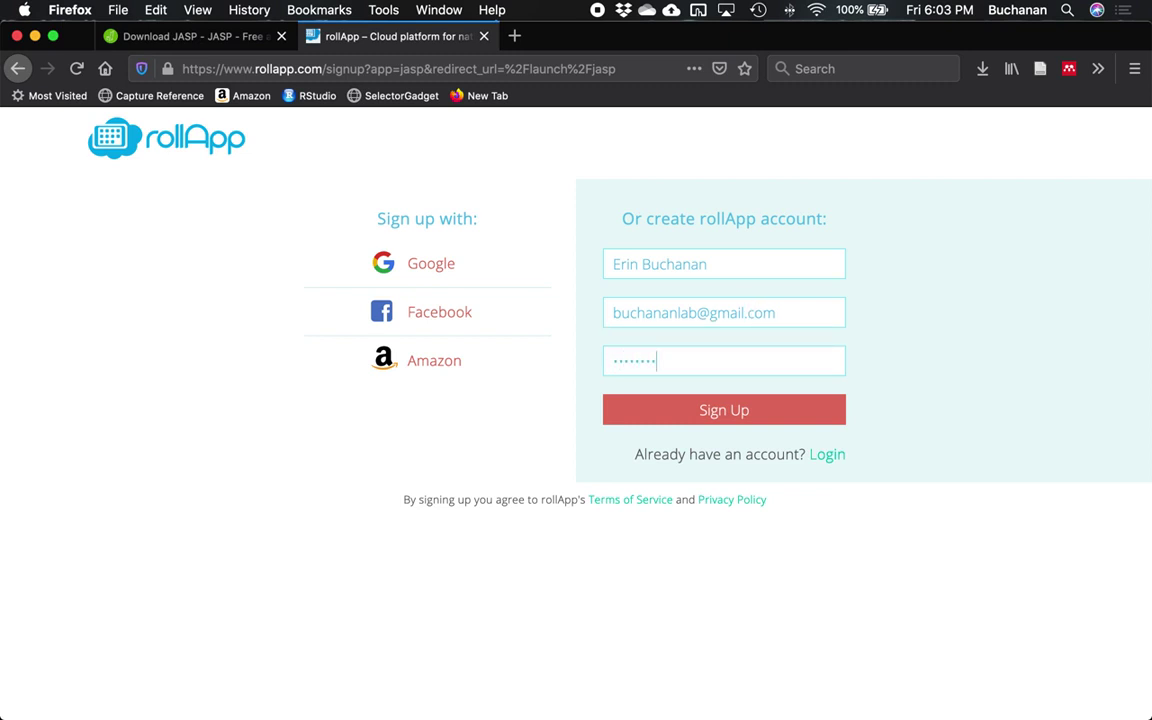
left_click(728, 418)
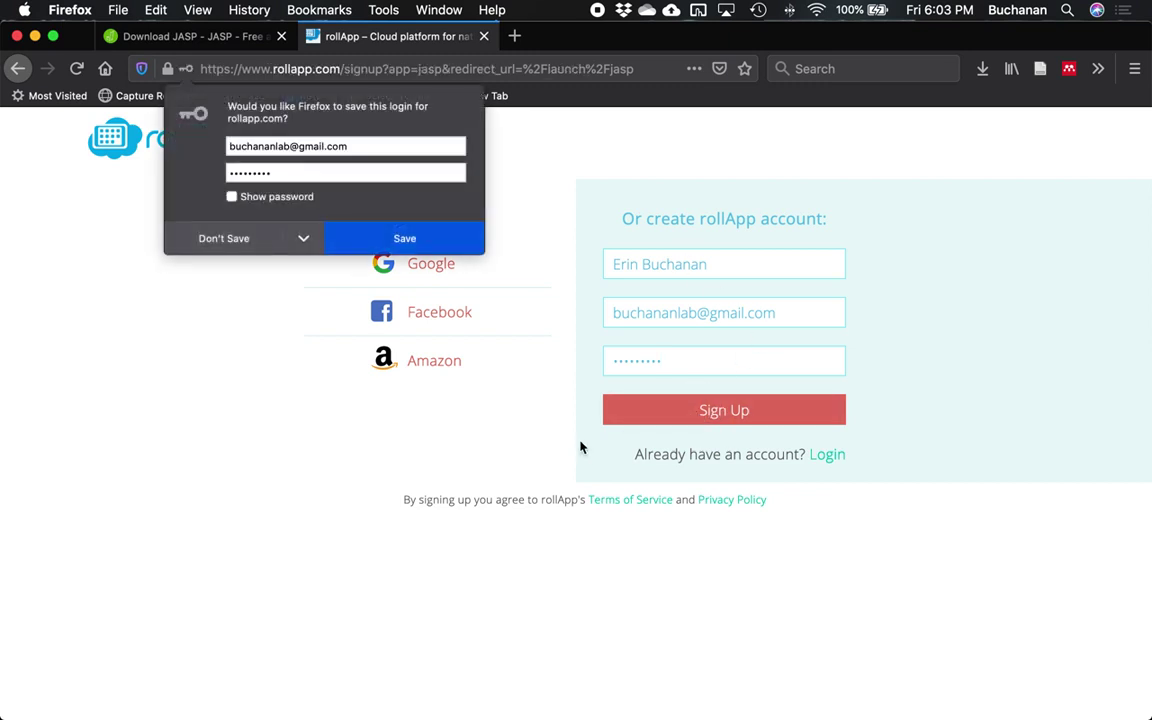
Save the rollApp login in Firefox and highlight the notes about unsaved work and limited resources.
left_click(391, 239)
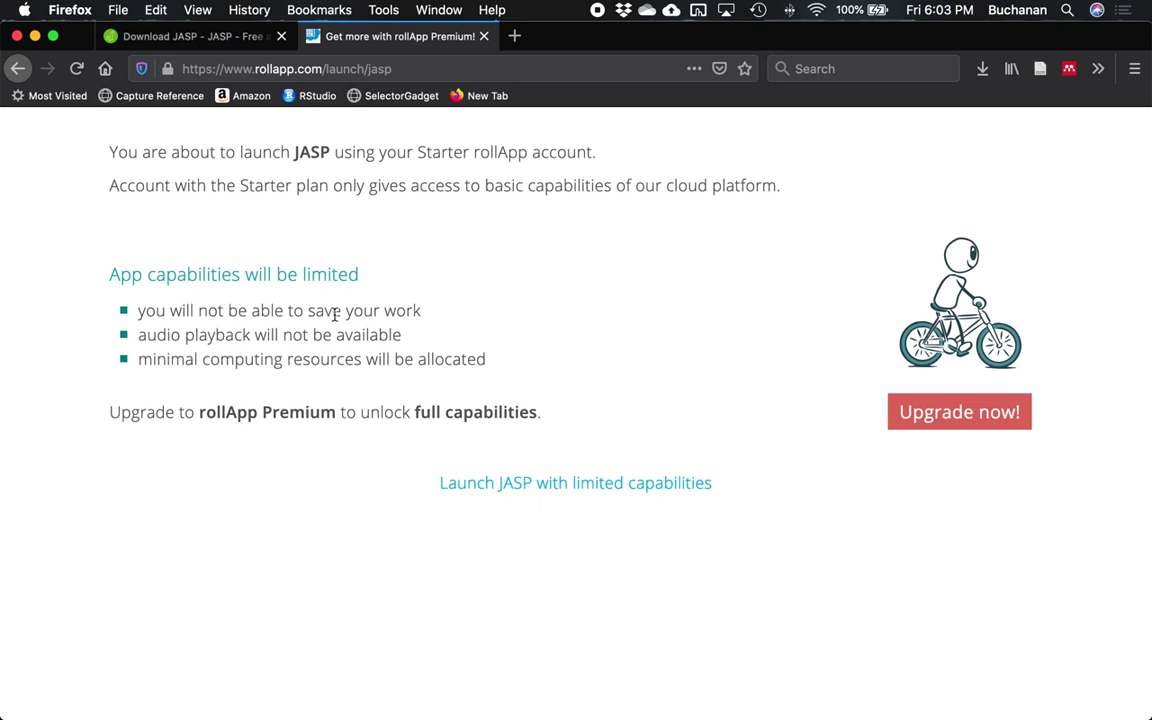
left_click_drag(186, 311, 437, 323)
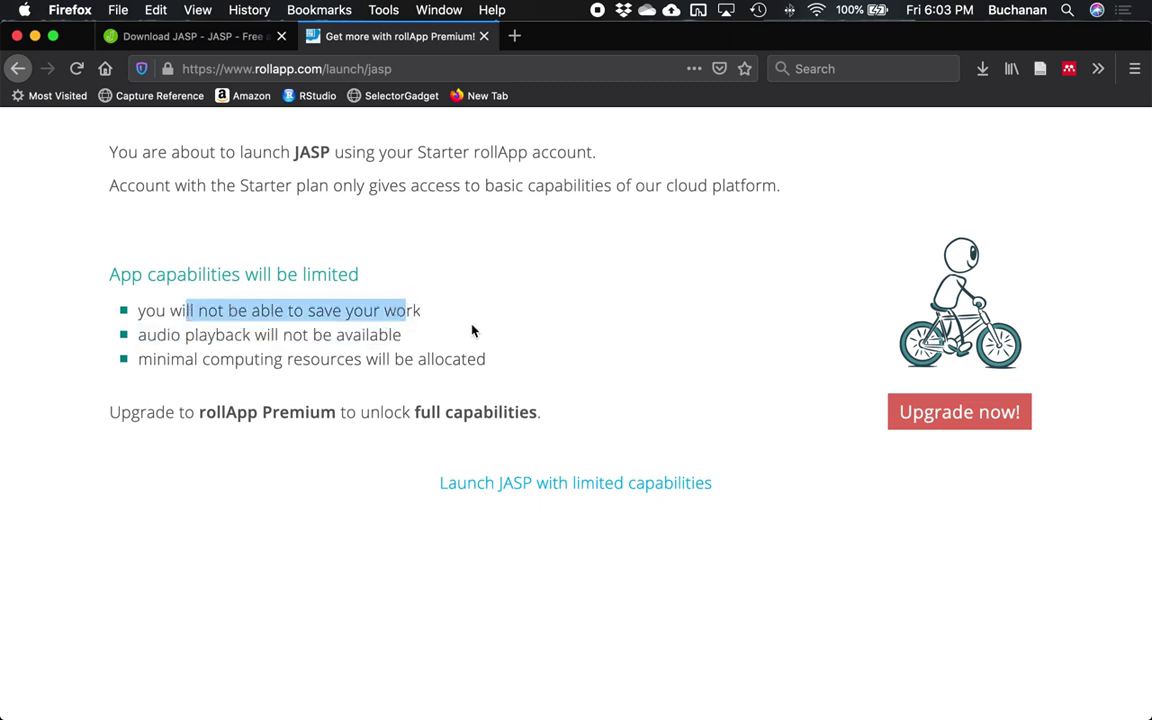
left_click_drag(219, 359, 476, 362)
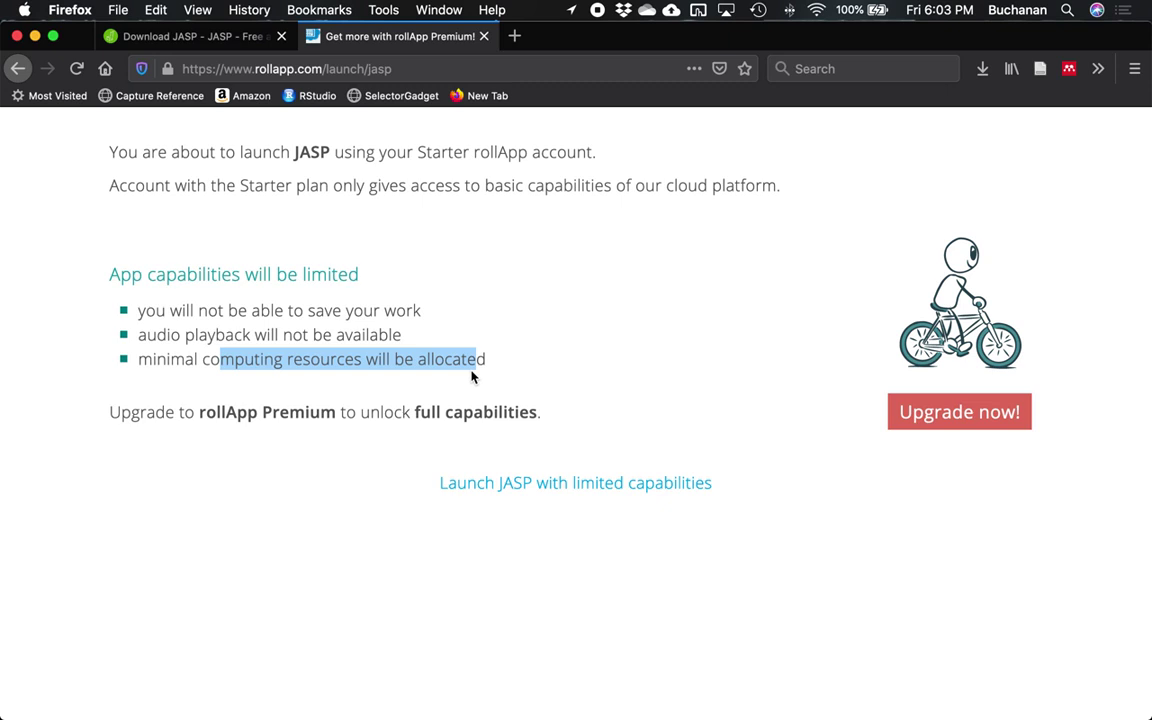
Launch JASP with limited capabilities, send the verification e-mail, and switch to the mail program.
left_click(553, 483)
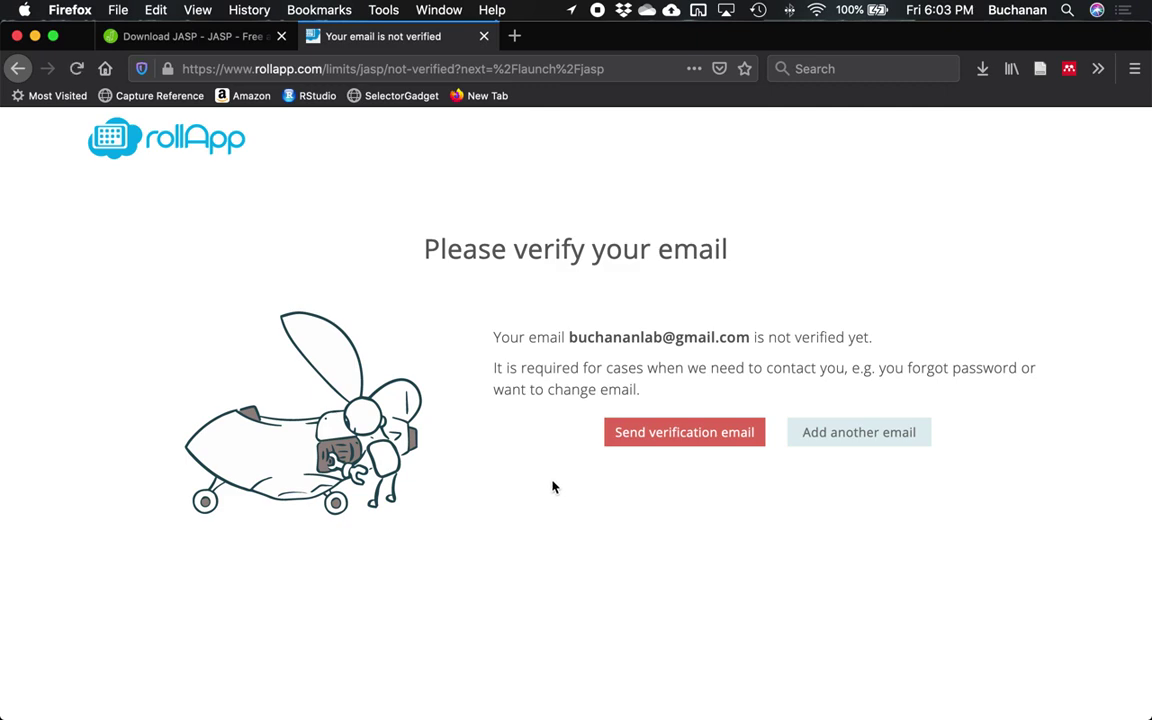
left_click(676, 441)
key("ctrl+Up")
left_click(849, 604)
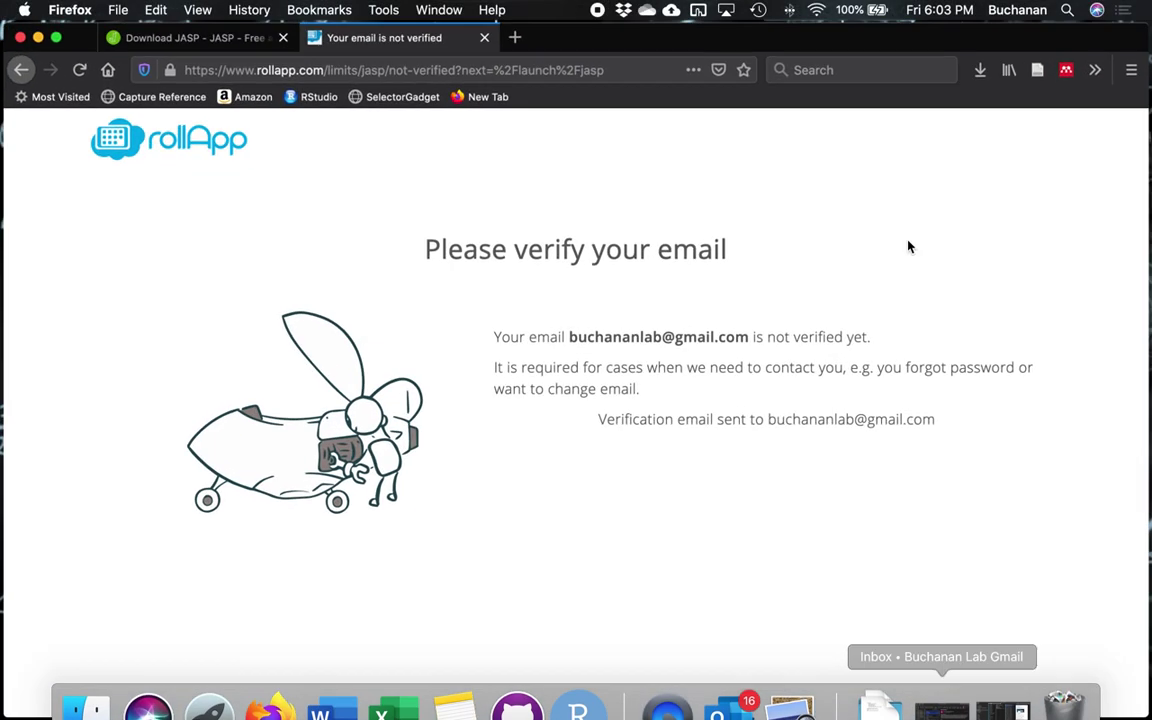
key("super+Tab")
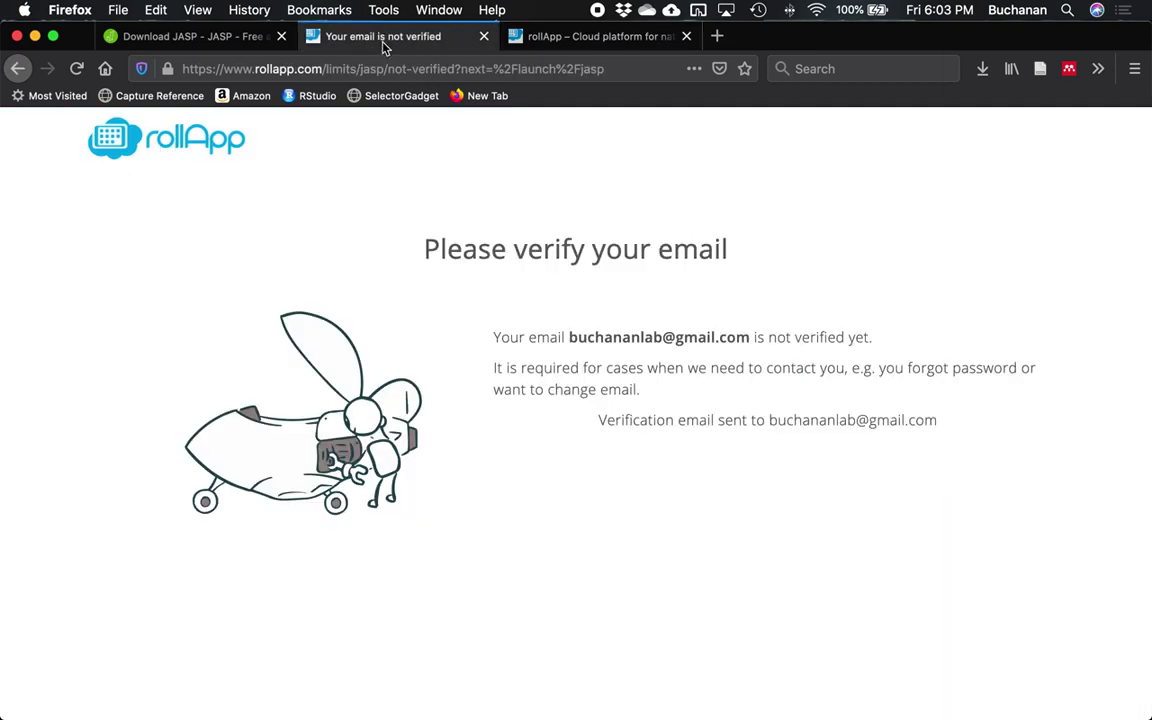
Close the 'not verified' tab and relaunch JASP Online from the JASP download page.
left_click(481, 37)
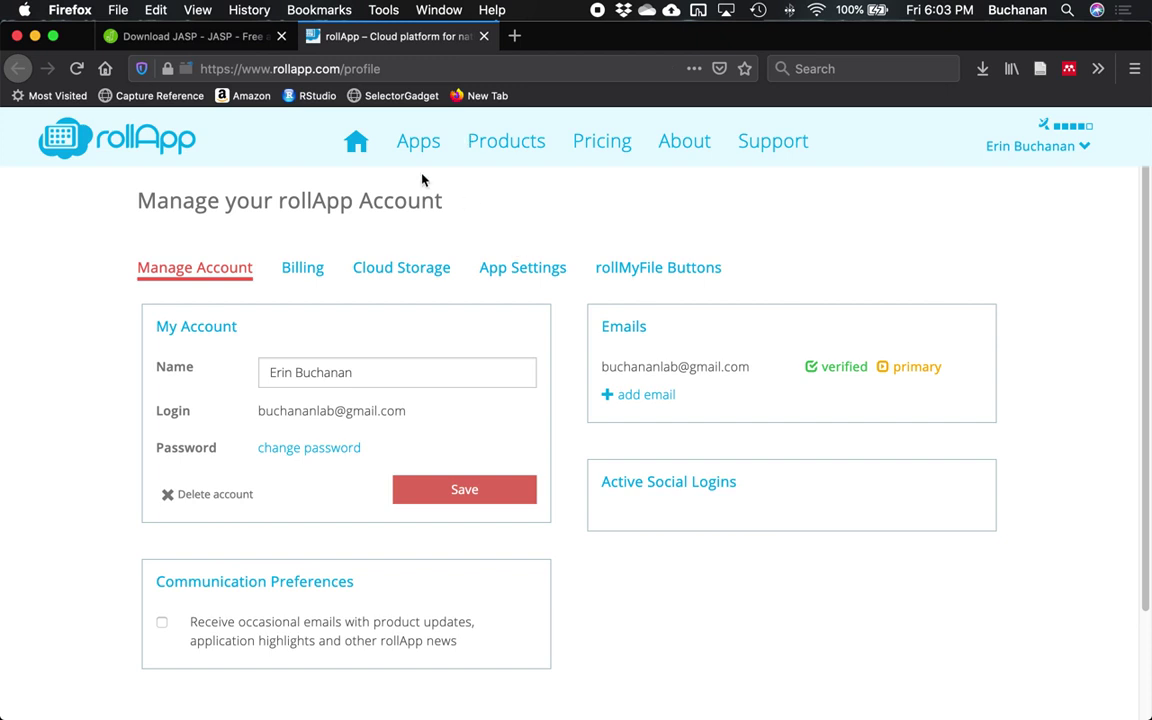
left_click(427, 141)
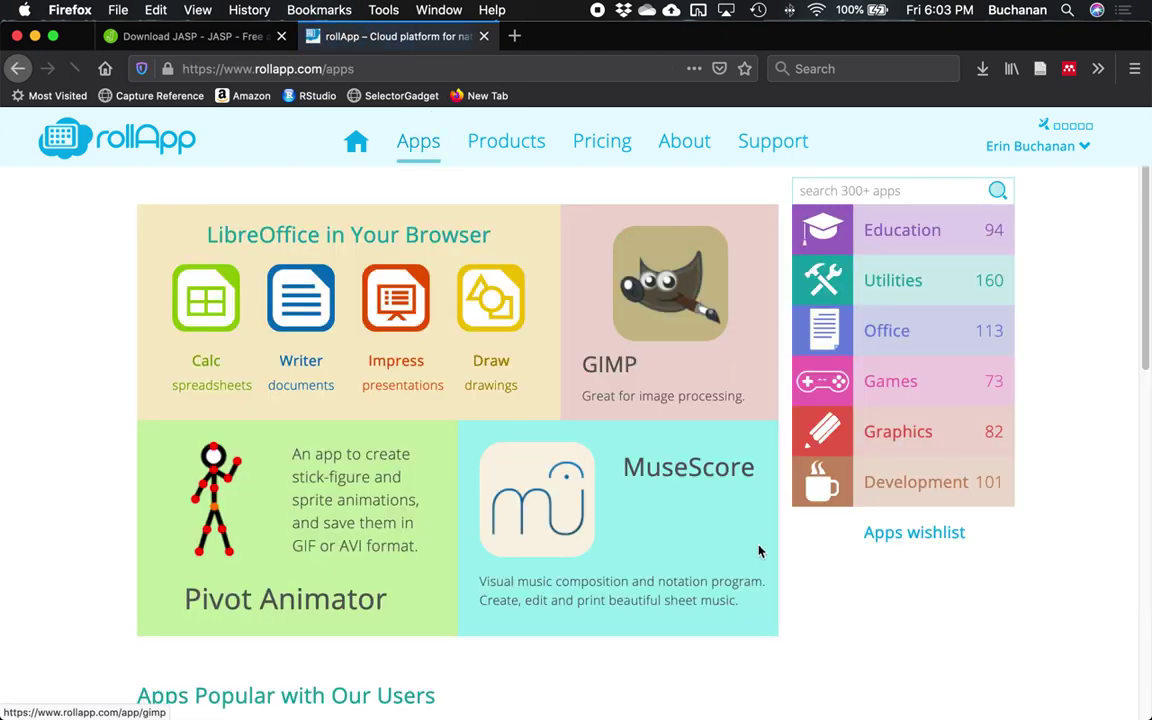
left_click(226, 40)
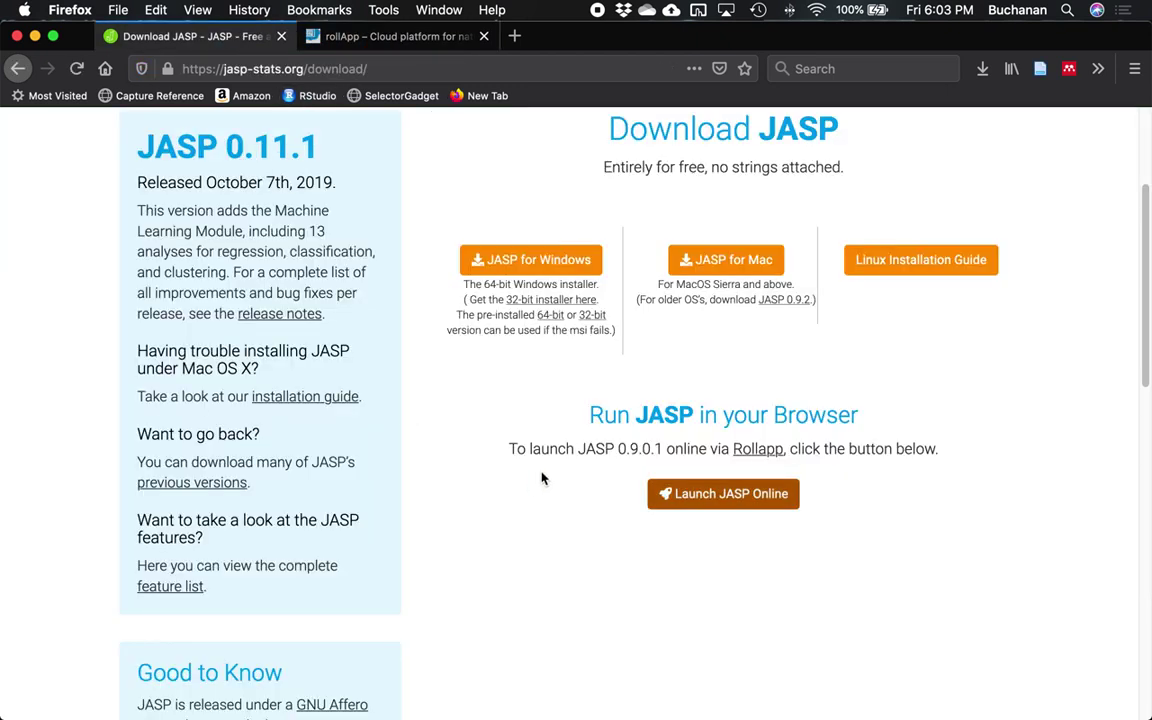
scroll(540, 476, "down", 1)
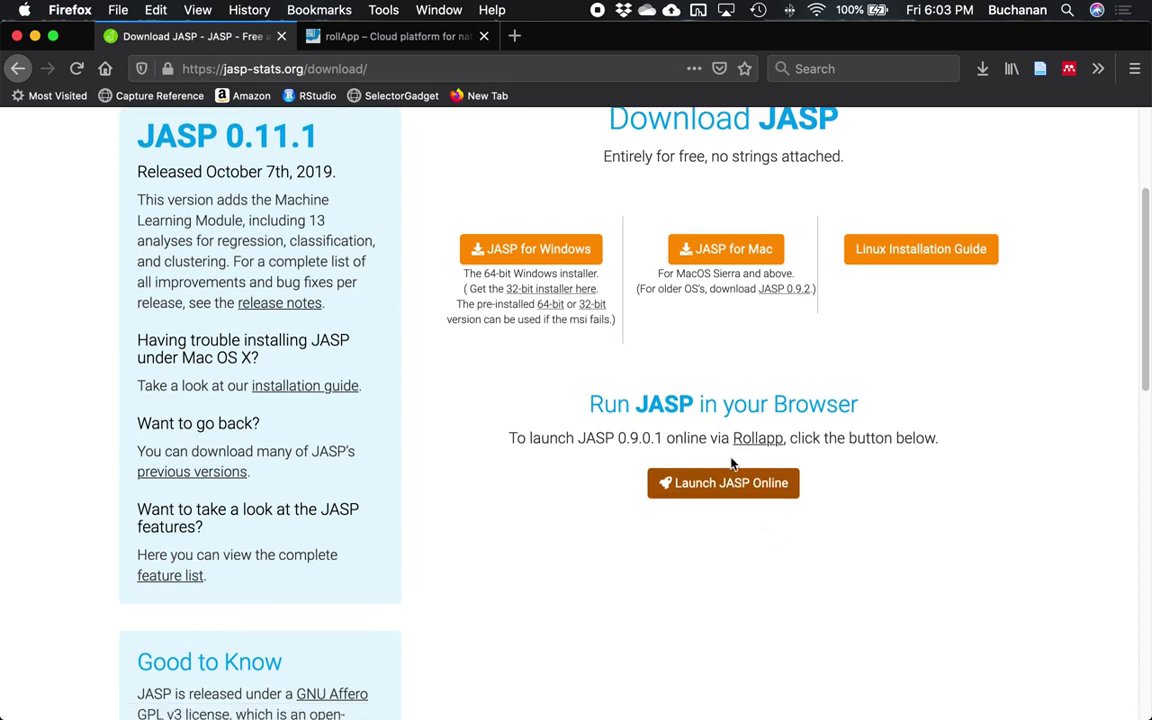
left_click(722, 486)
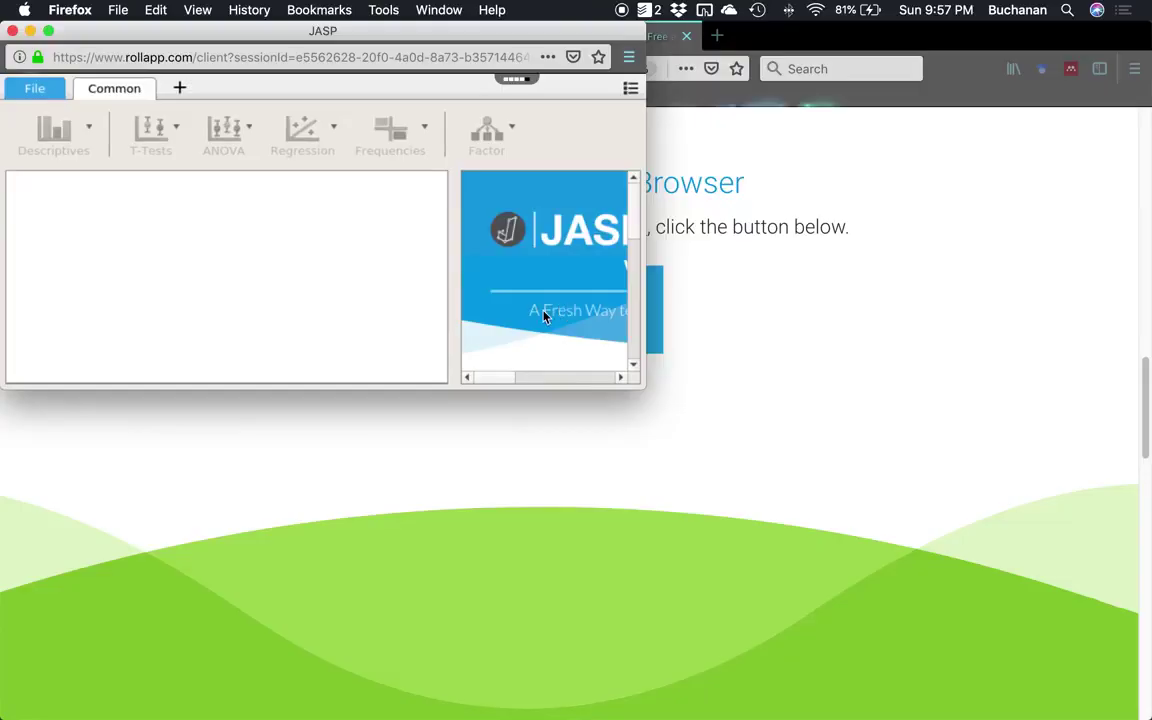
Double-click the JASP title bar to maximize it on the Welcome to JASP page.
double_click(494, 31)
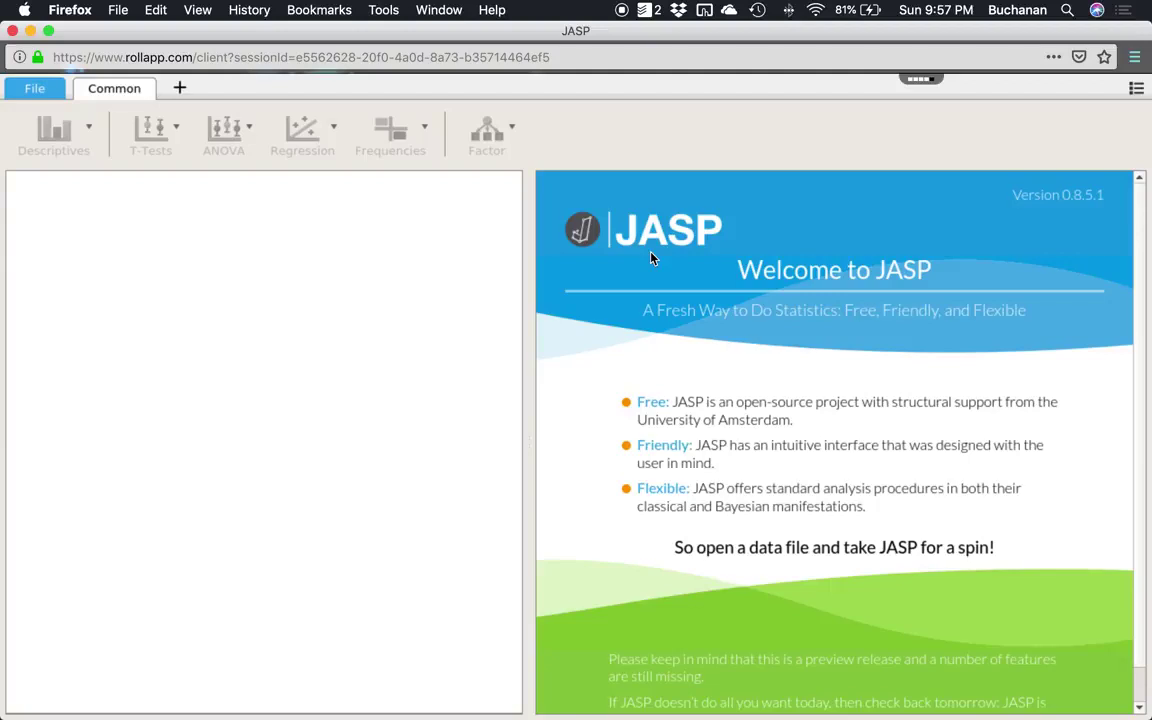
From JASP's File menu, open the OSF login and enter the account e-mail and password.
left_click(35, 92)
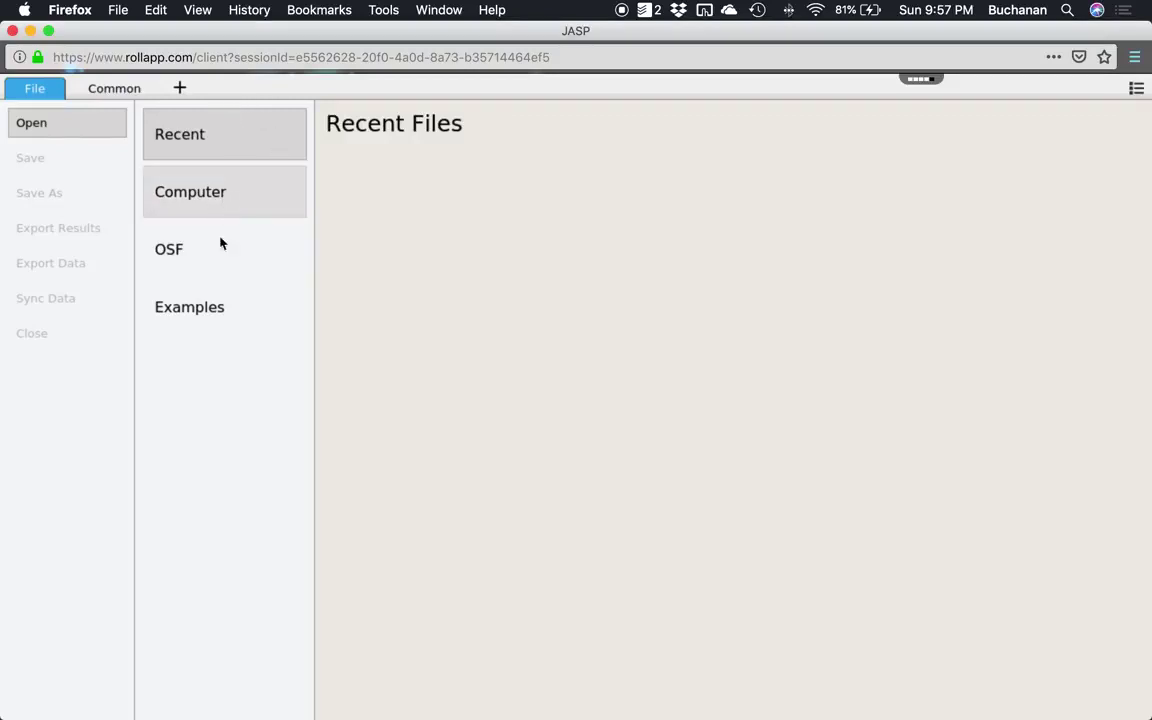
left_click(167, 252)
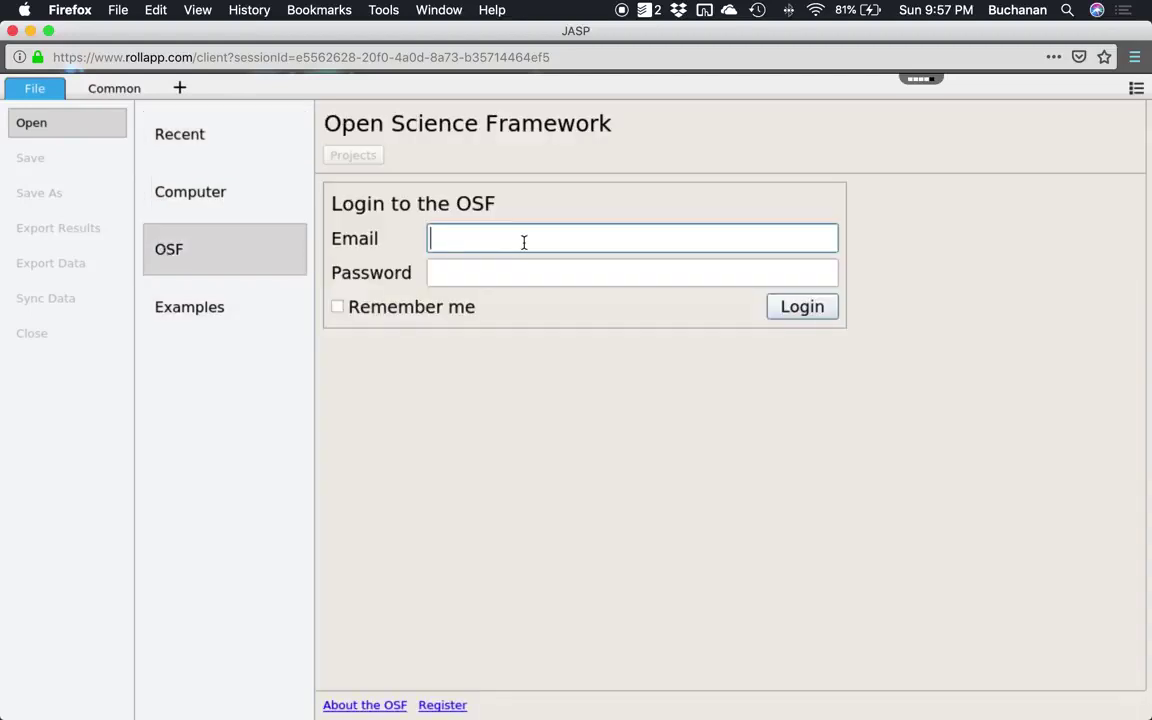
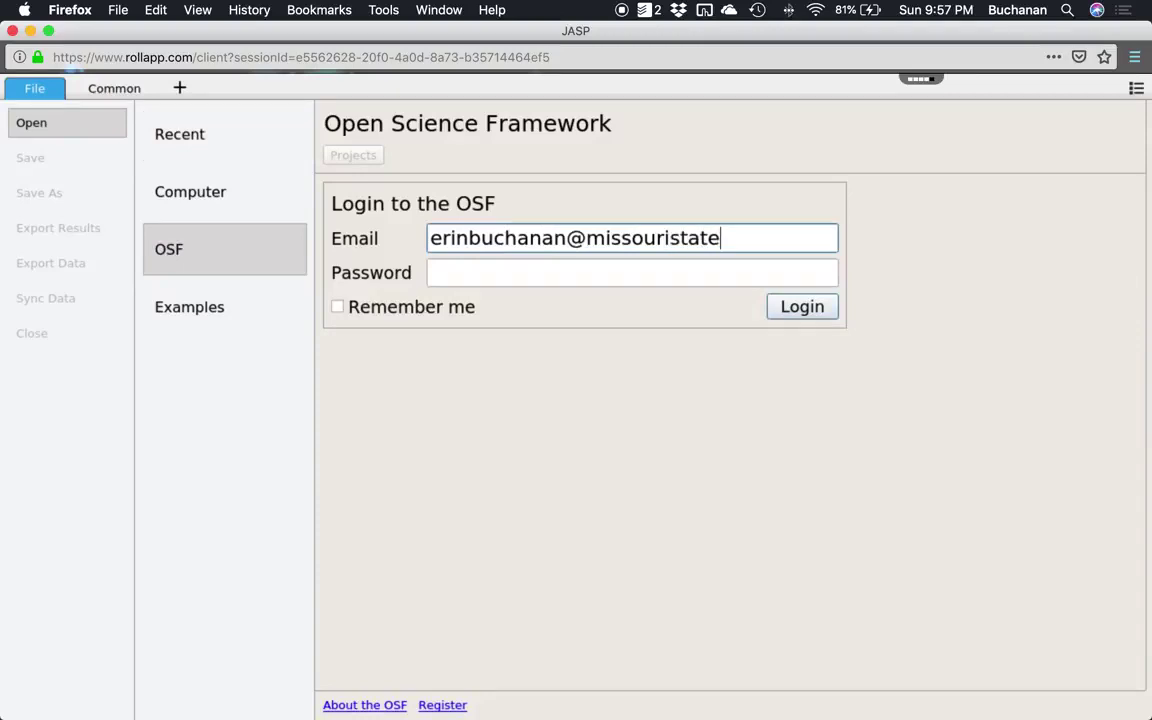
key("Tab")
type("********")
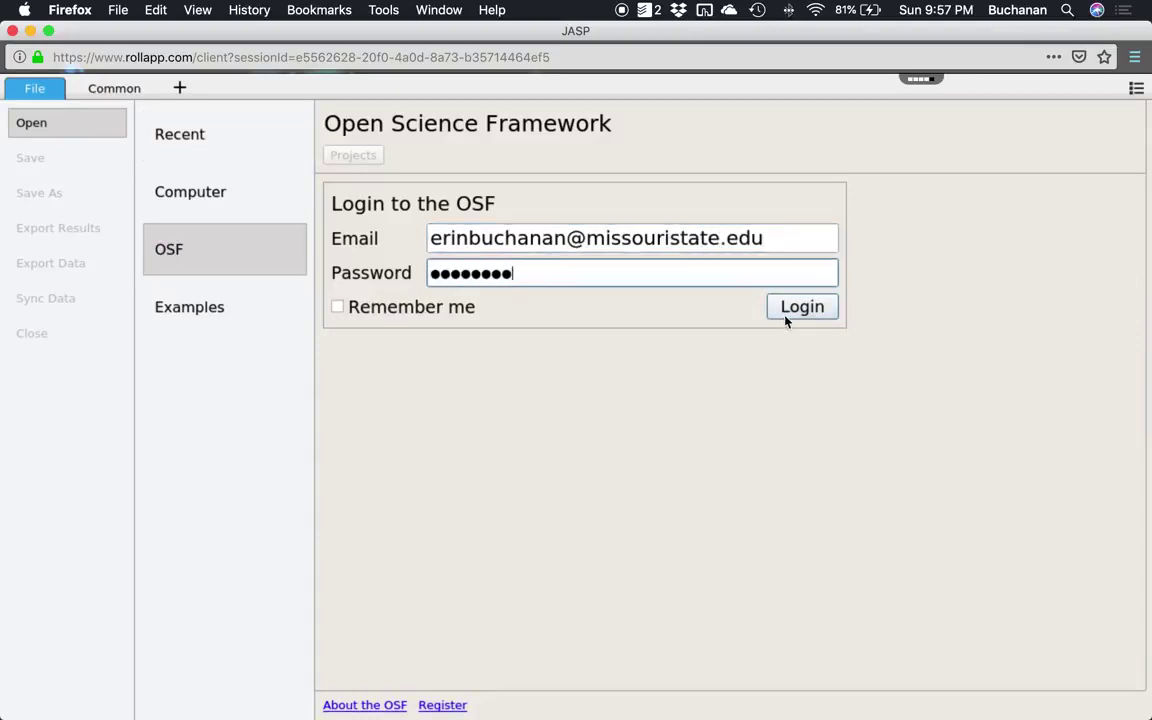
left_click(784, 313)
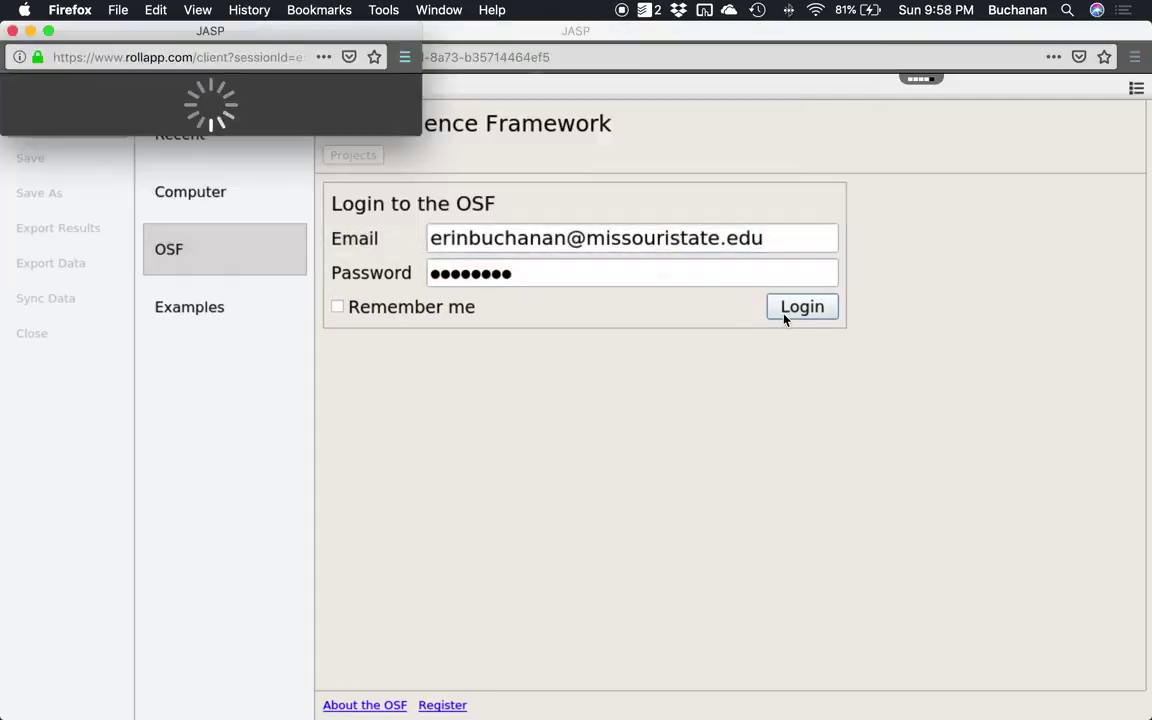
Dismiss the incorrect-login alert, replace the password, and sign in to OSF again.
key("ctrl+Up")
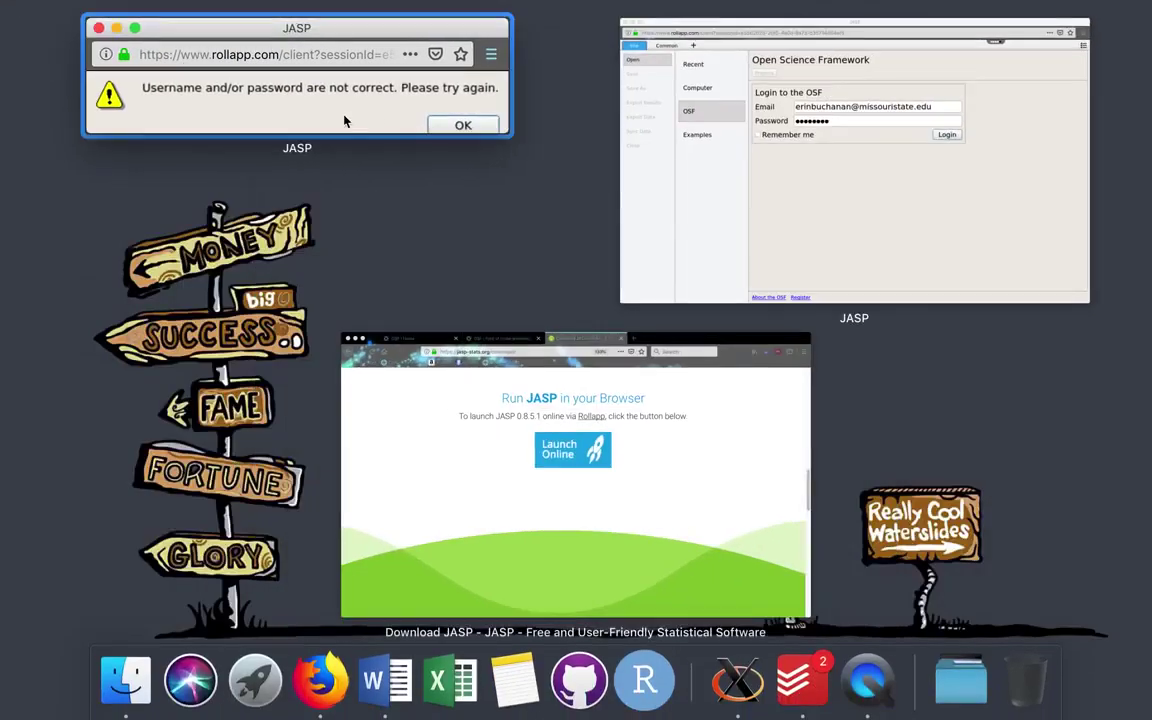
left_click(377, 133)
left_click(377, 130)
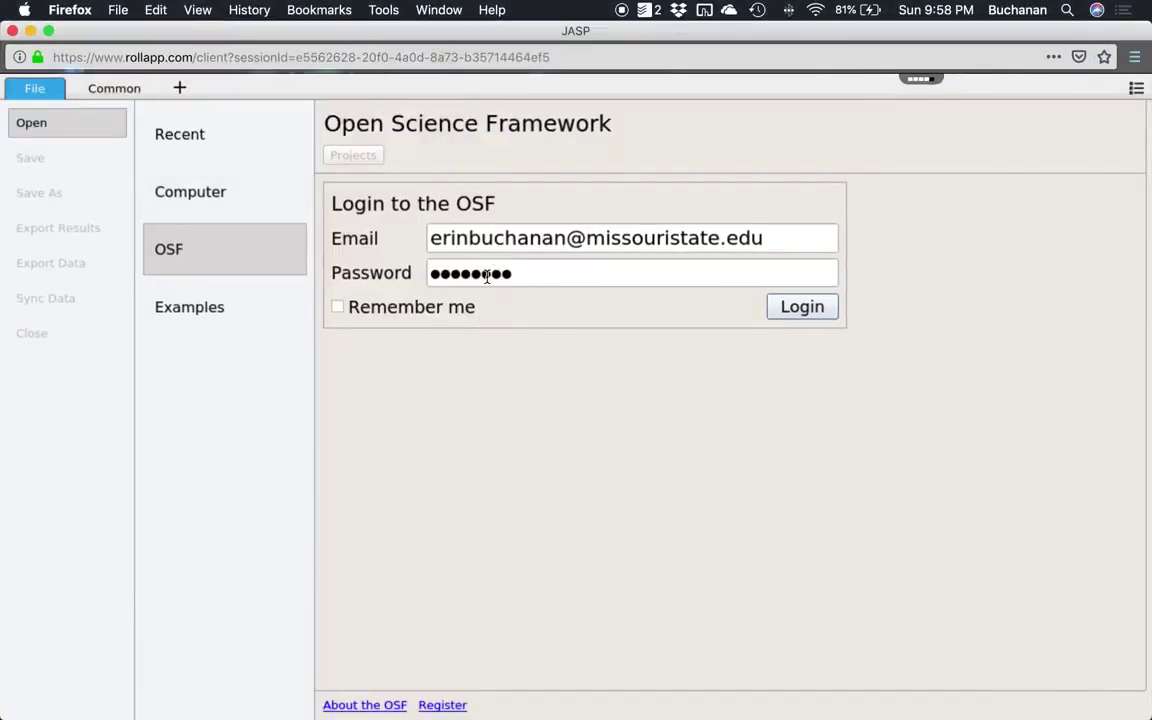
double_click(487, 276)
type("********")
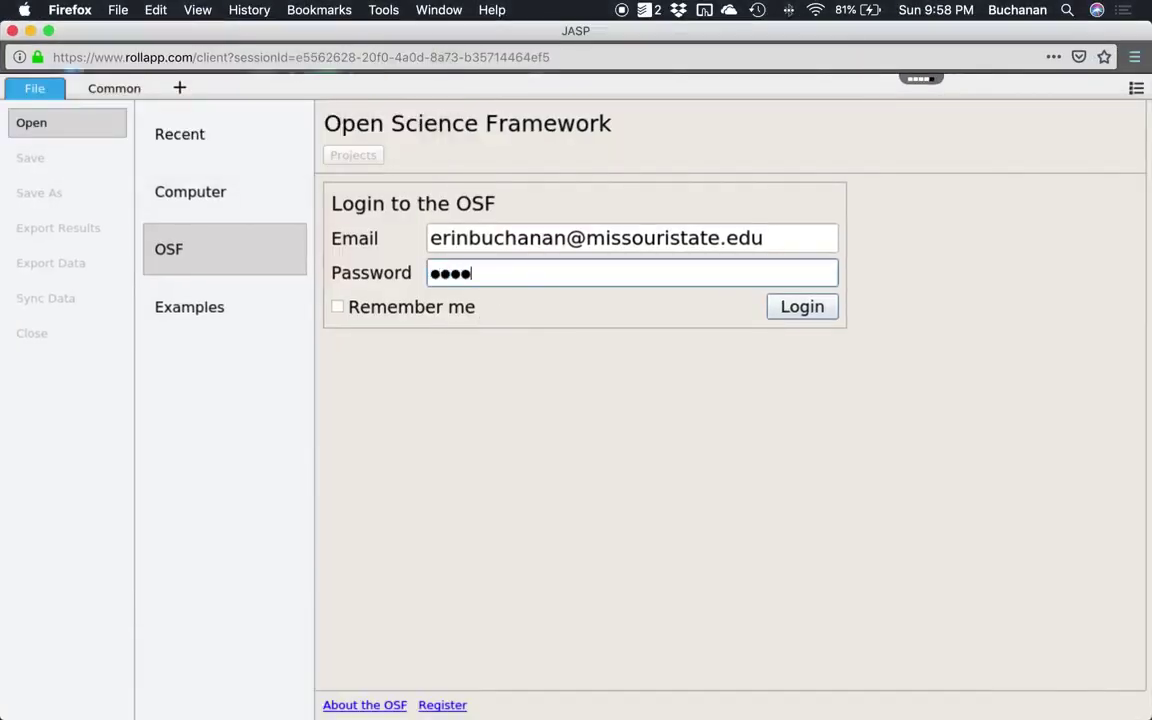
left_click(820, 308)
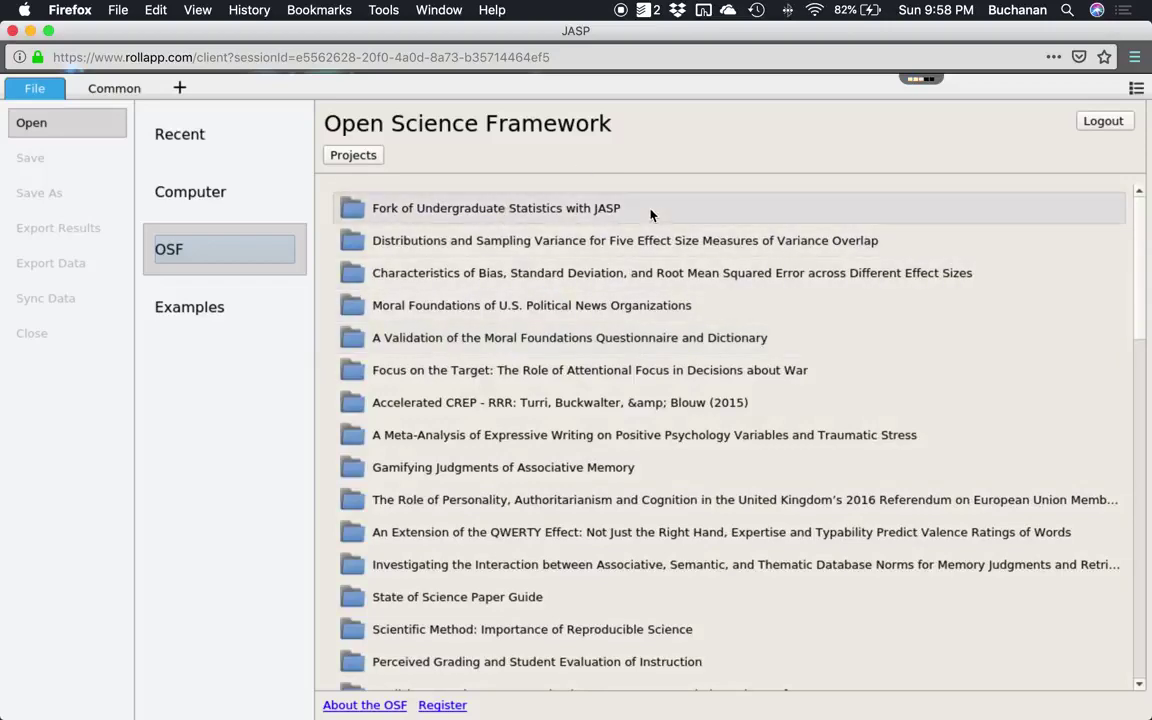
View the Fork of Undergraduate Statistics with JASP overview in Firefox, then return to JASP.
mouse_move(2, 718)
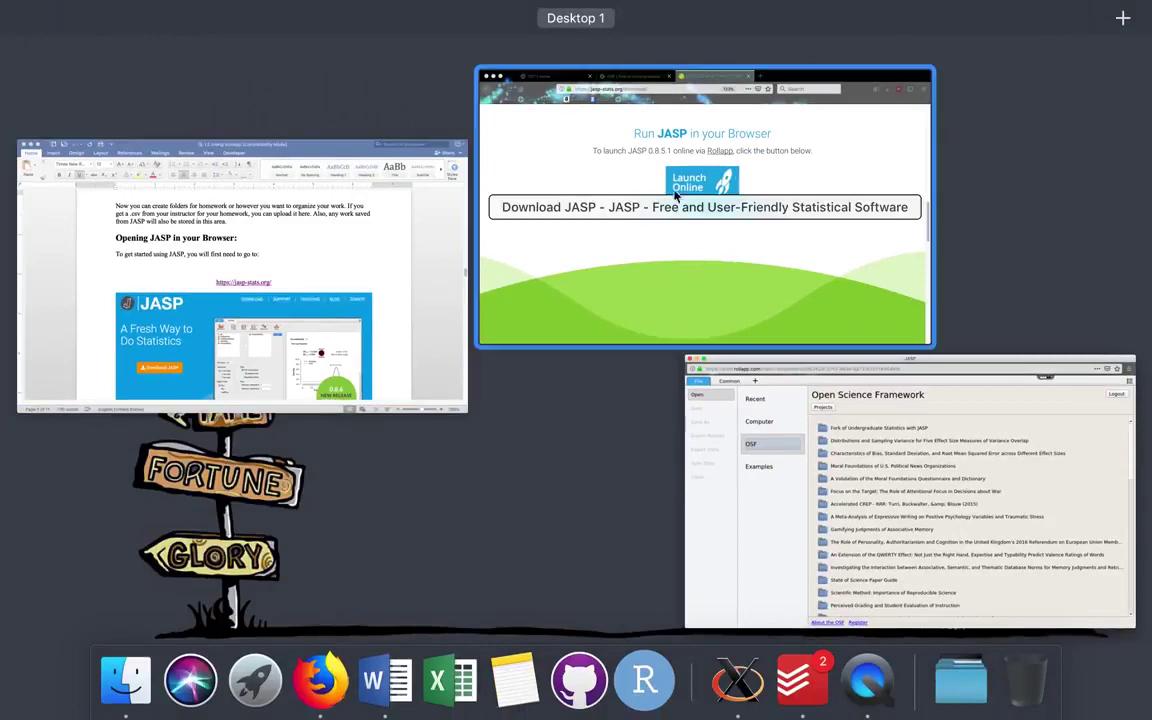
left_click(740, 172)
left_click(340, 38)
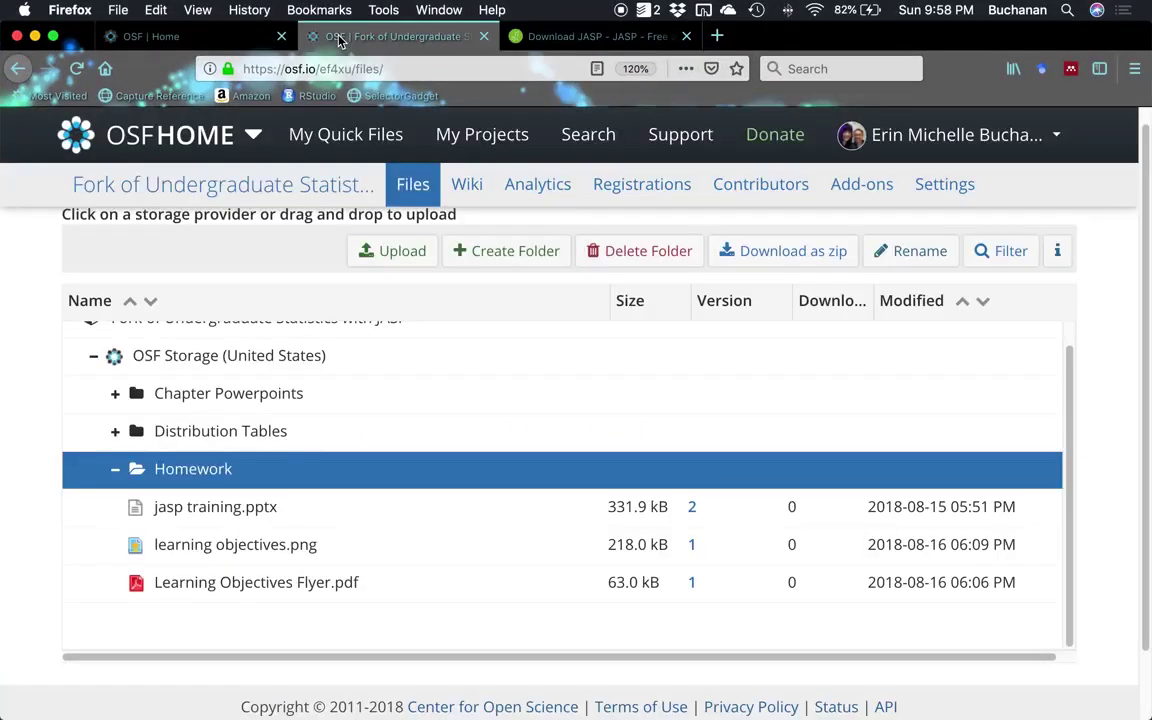
scroll(360, 314, "up", 1)
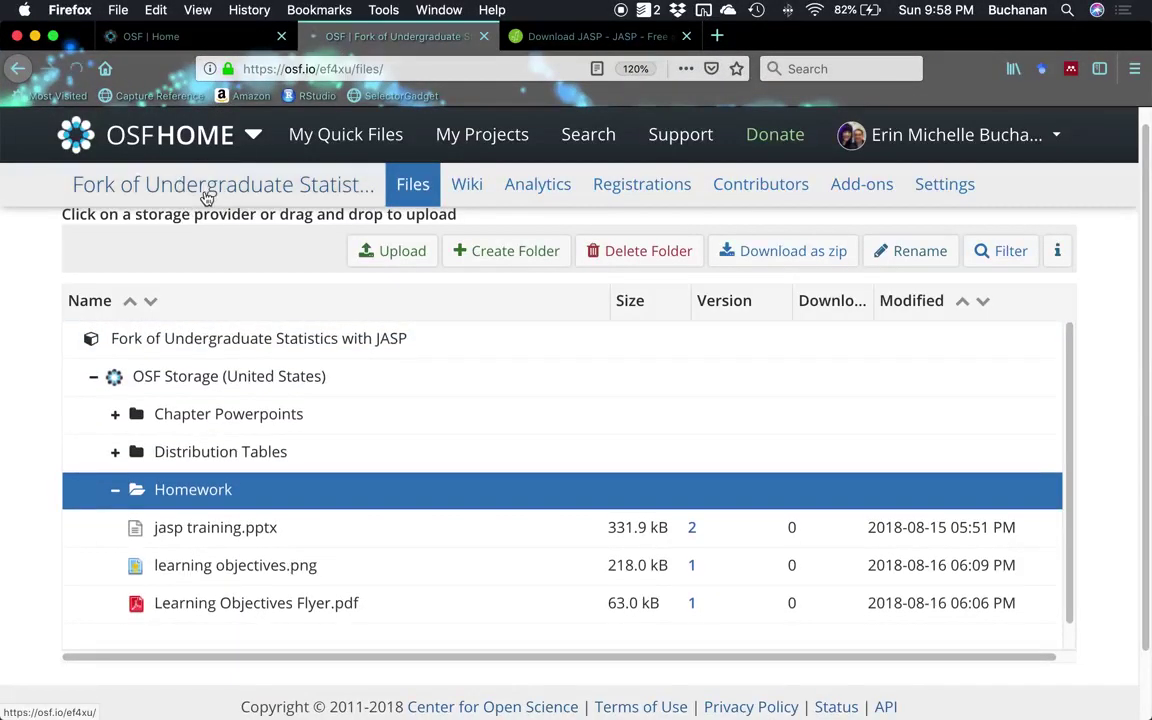
left_click(207, 197)
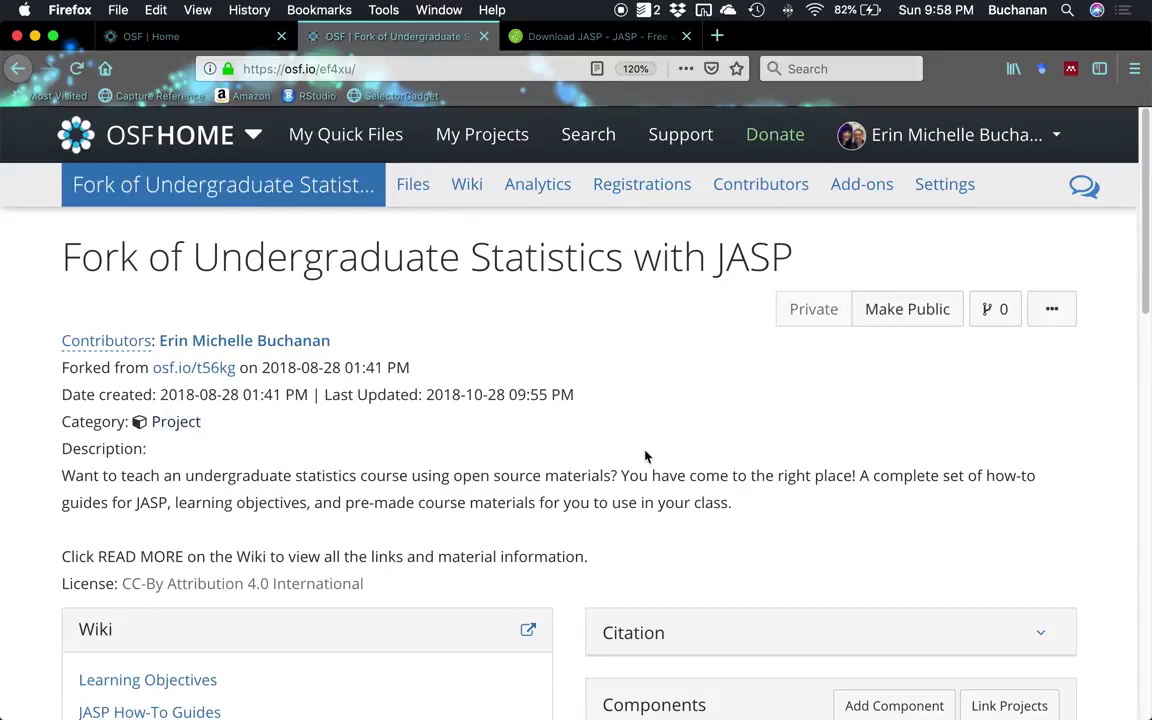
scroll(428, 382, "down", 2)
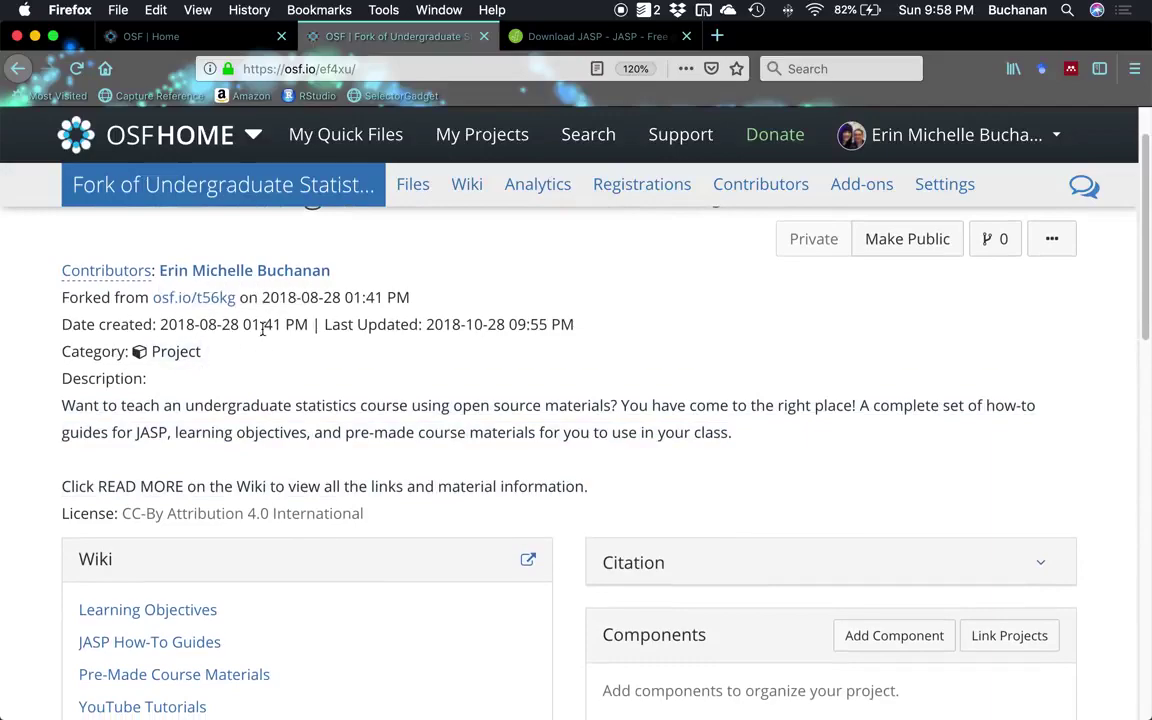
key("ctrl+Up")
left_click(620, 190)
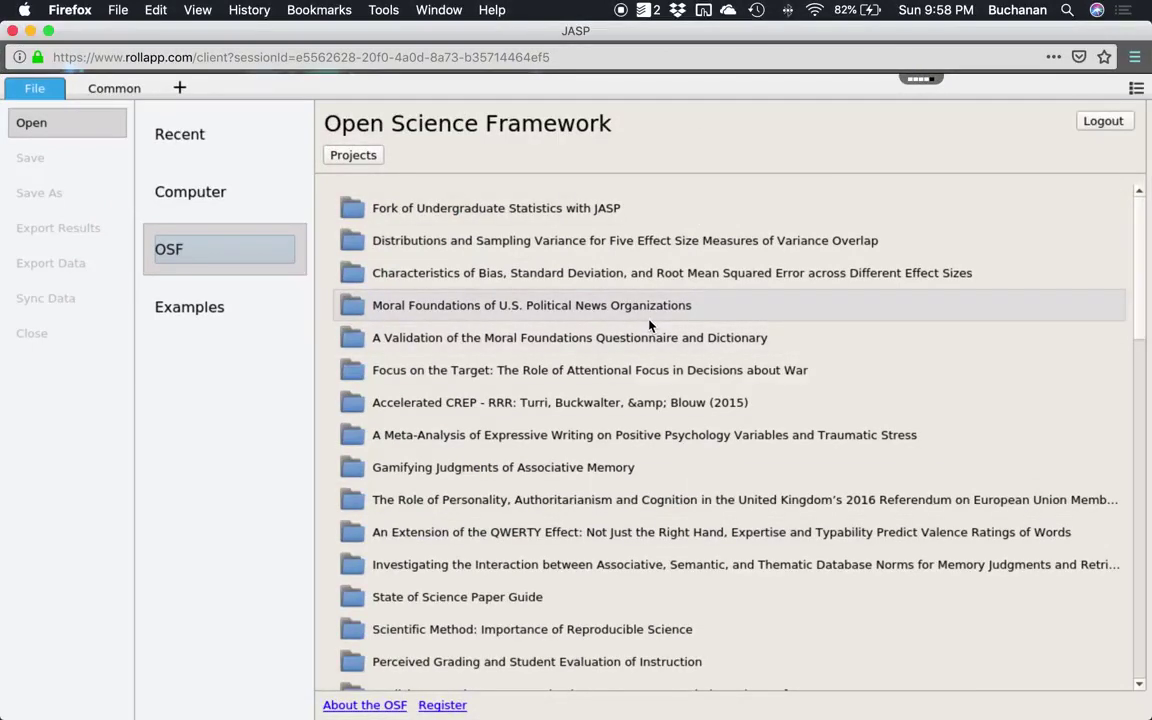
Open Fork of Undergraduate Statistics with JASP, then osfstorage, then the Chapter Powerpoints folder.
left_click(555, 210)
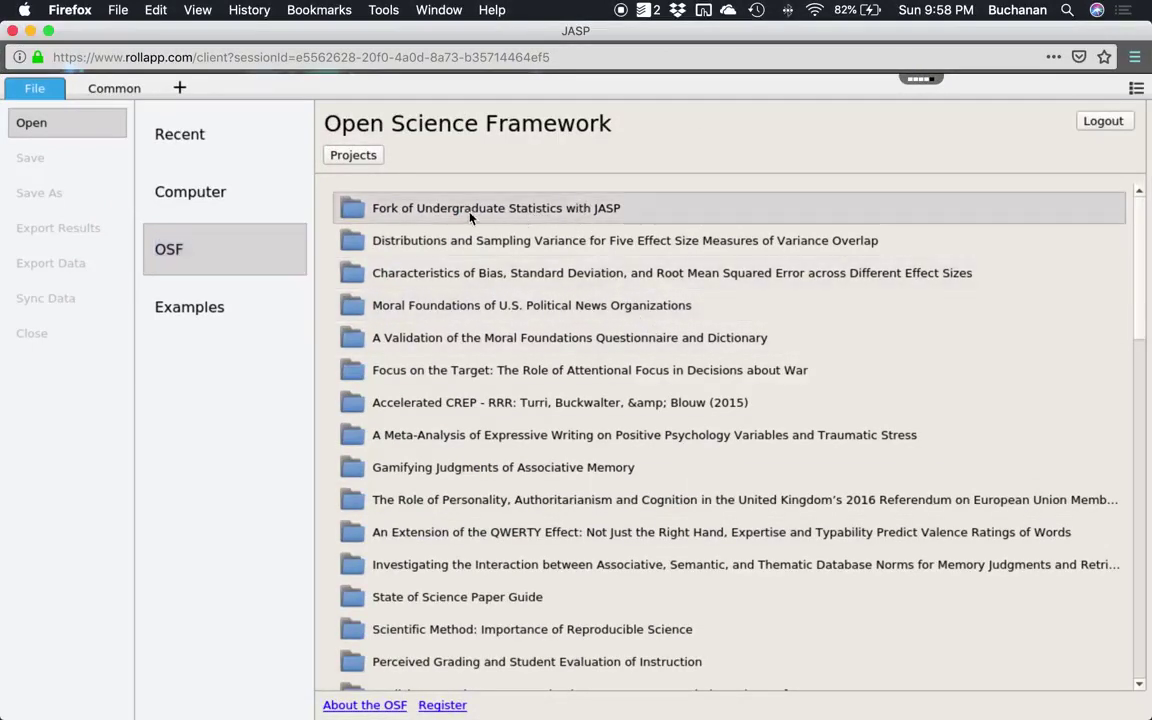
double_click(361, 210)
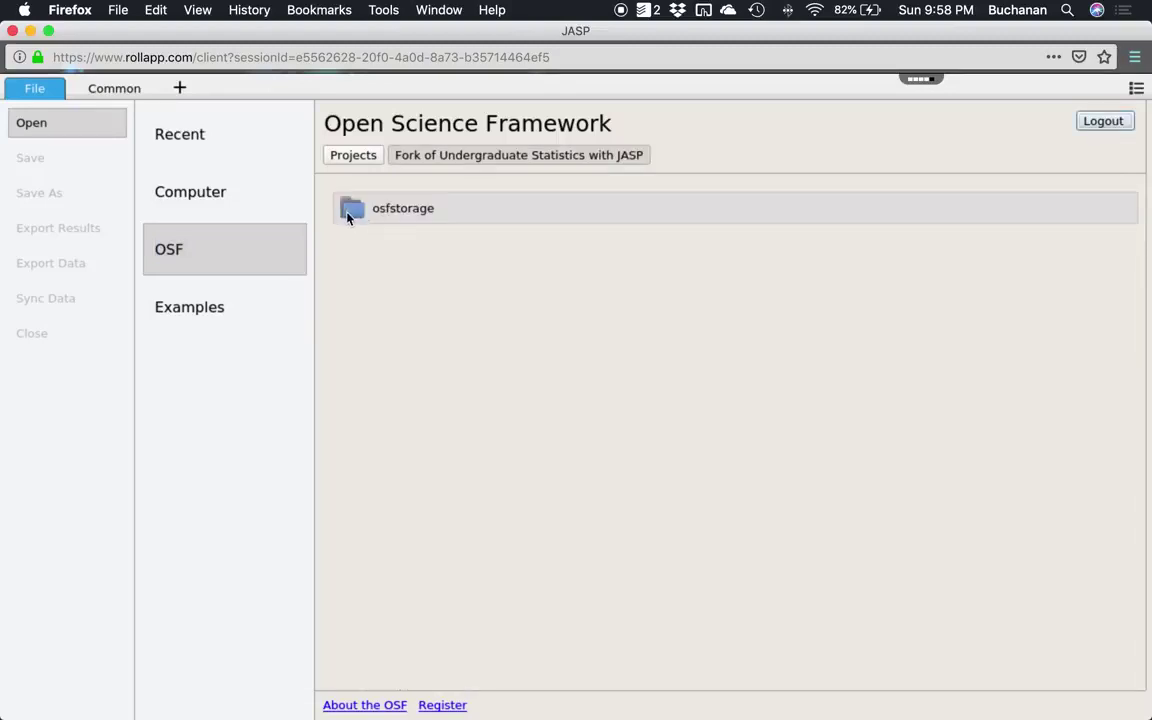
double_click(359, 215)
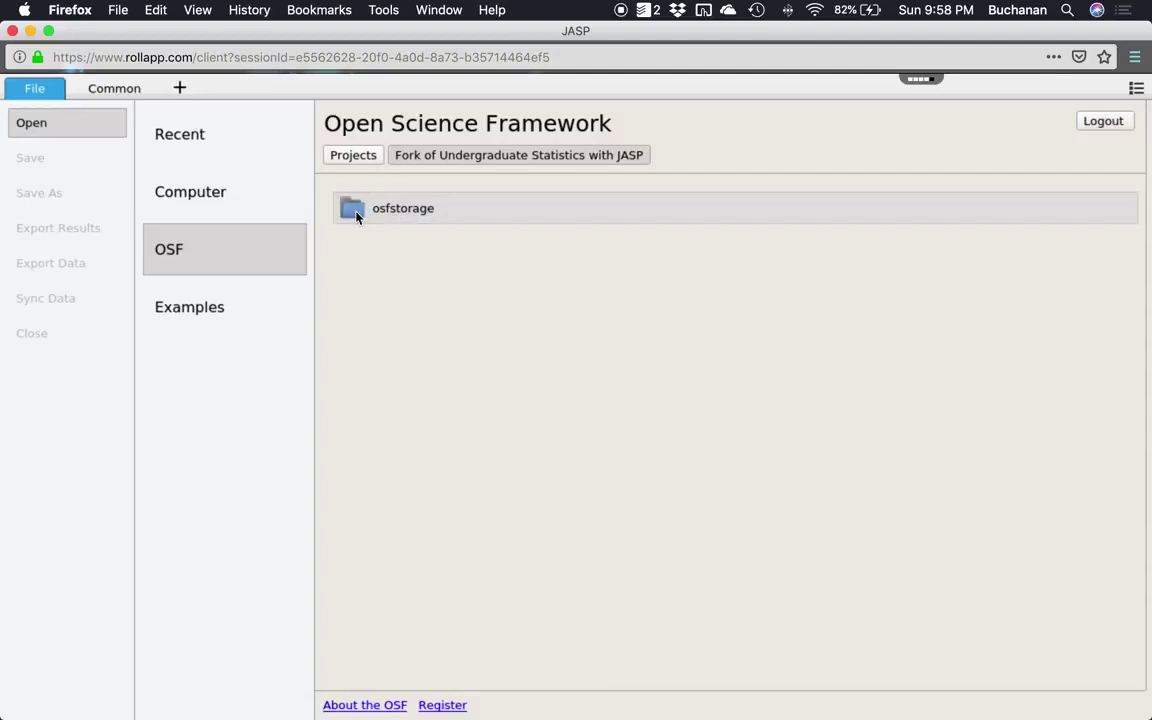
double_click(390, 213)
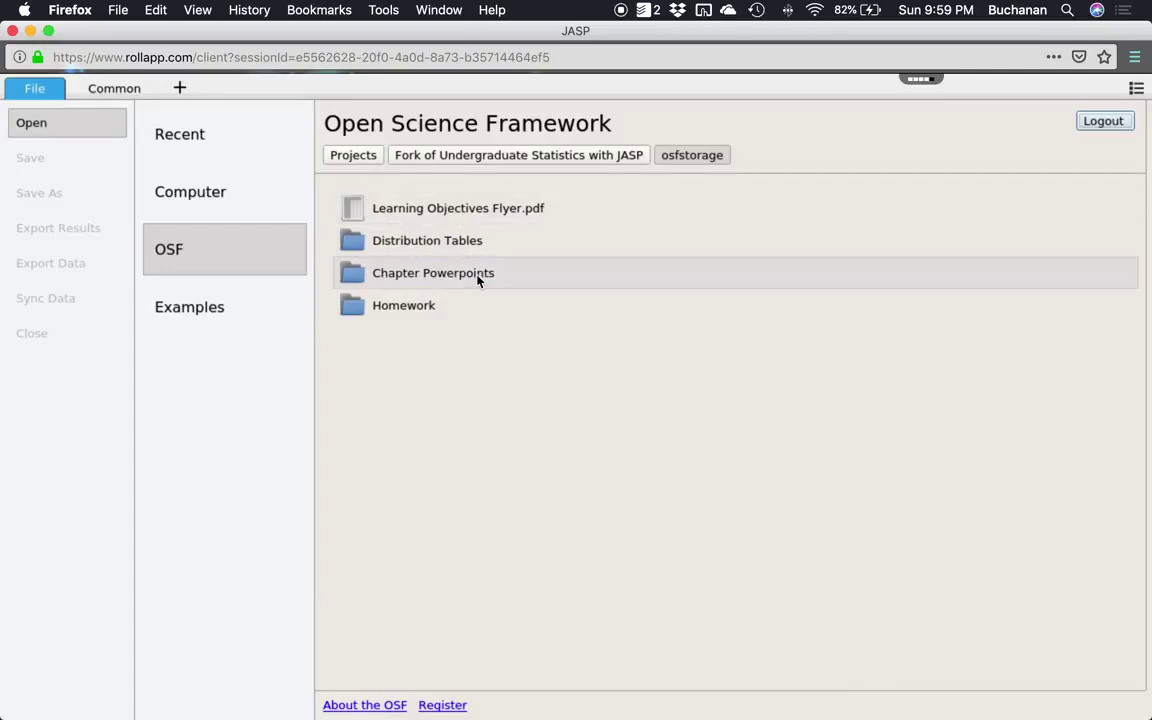
left_click(478, 282)
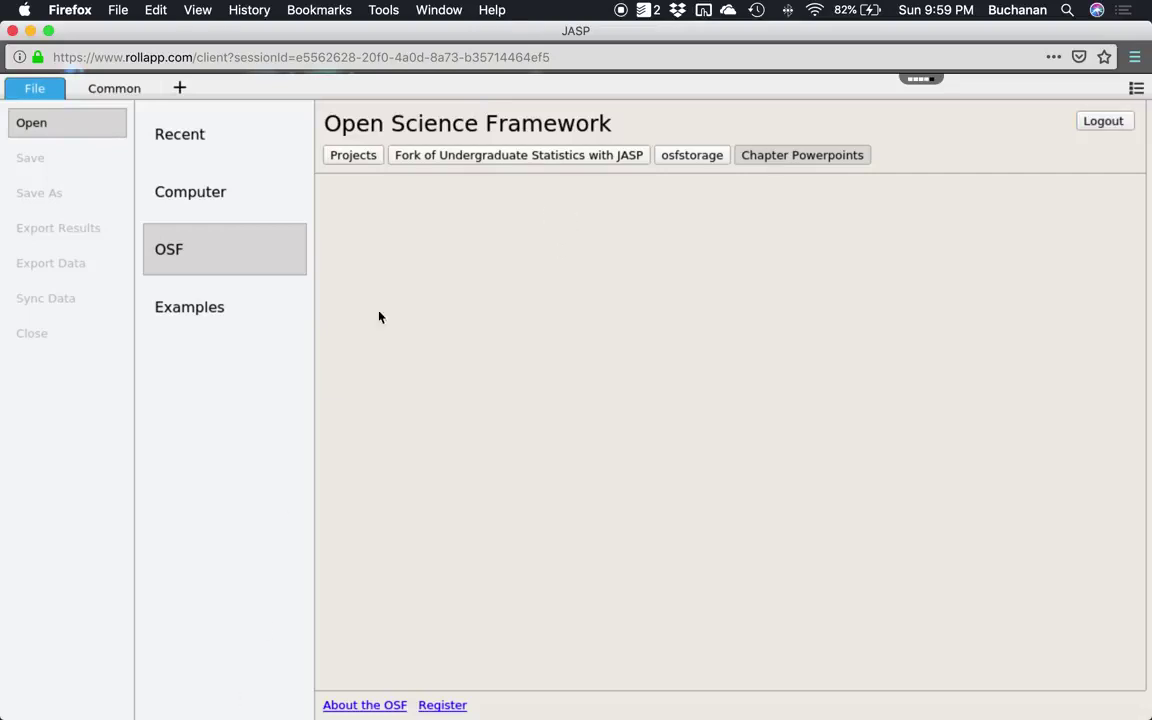
Review pages 5–8 of the Word guide on browsing OSF folders.
key("ctrl+Up")
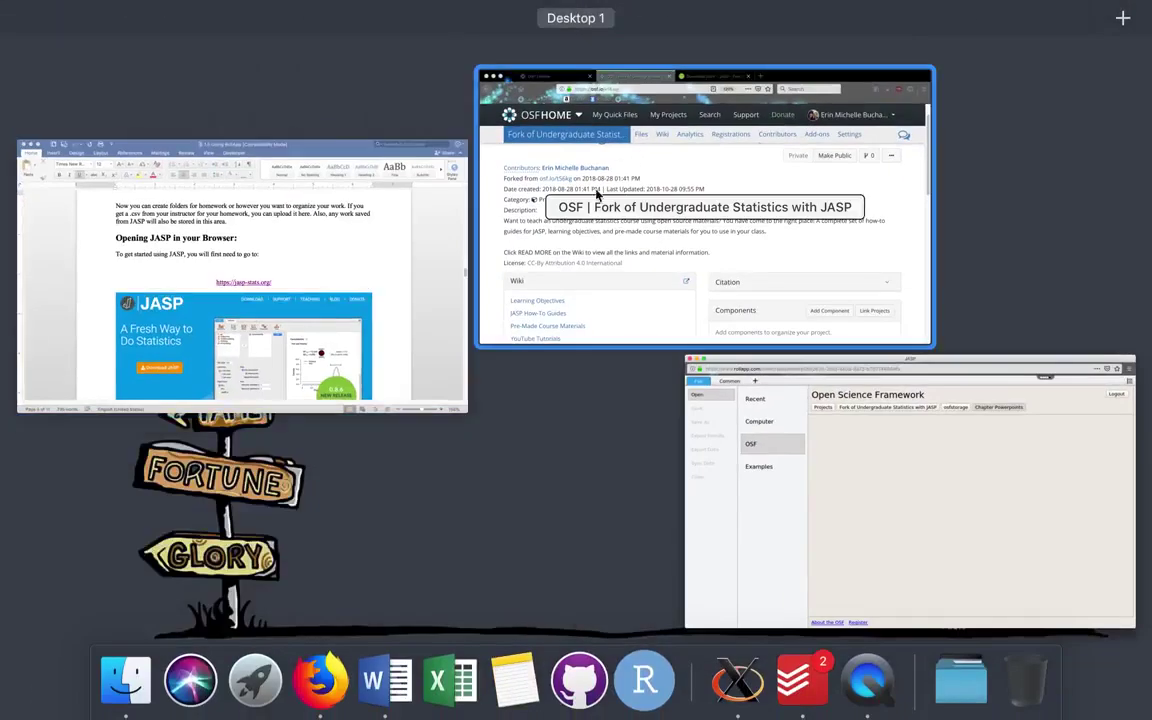
left_click(318, 270)
scroll(674, 396, "down", 10)
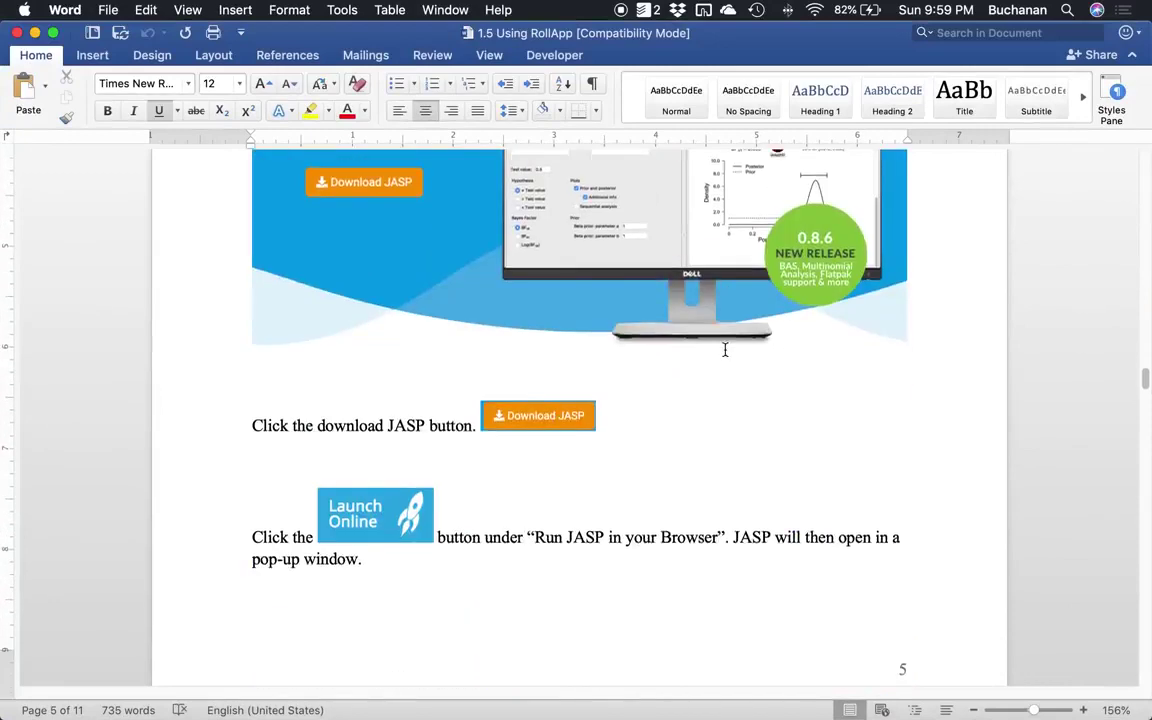
scroll(703, 333, "down", 15)
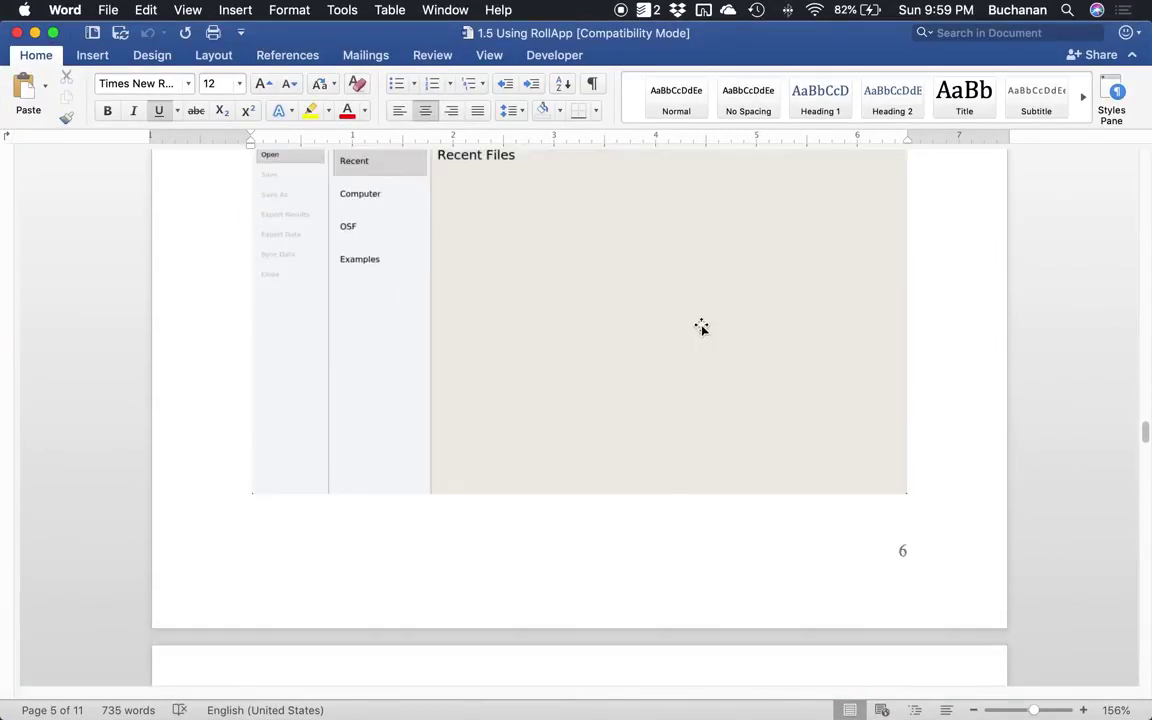
scroll(702, 331, "down", 15)
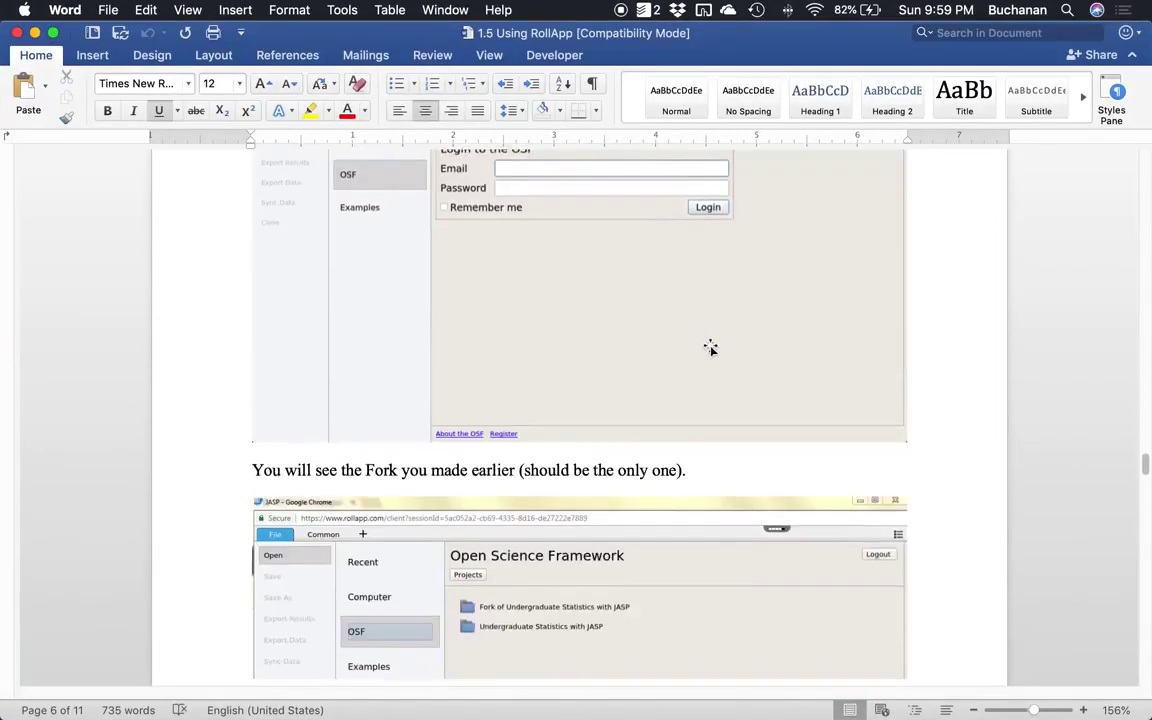
scroll(725, 290, "down", 15)
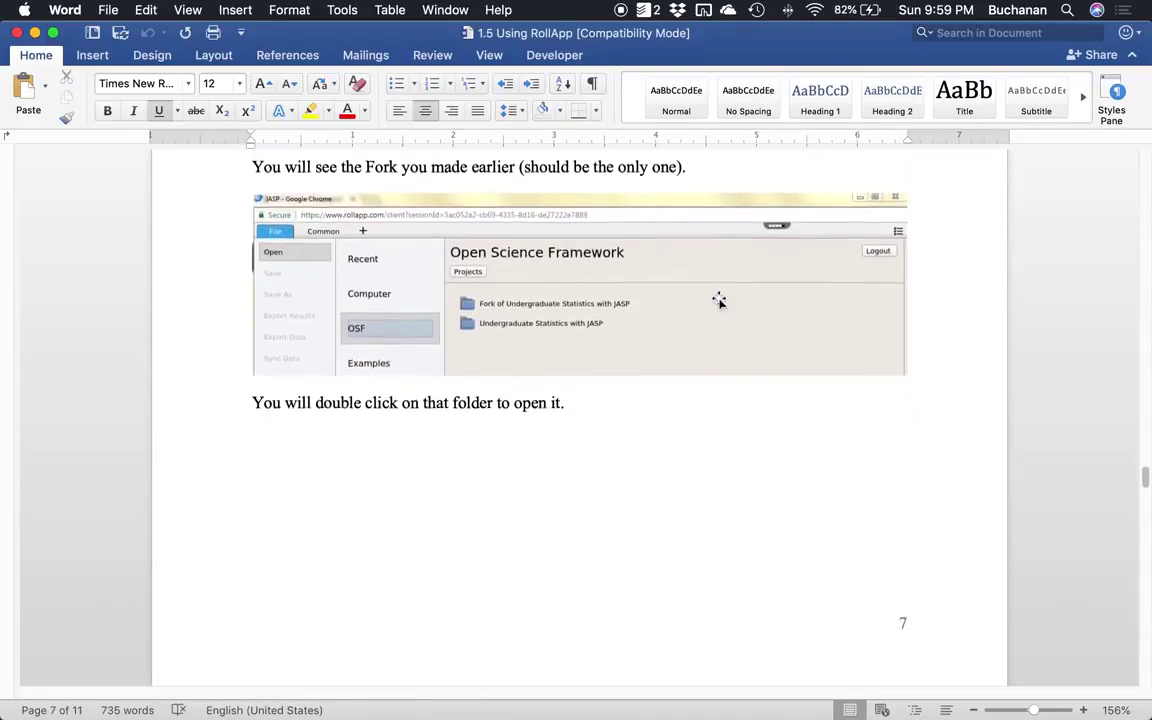
scroll(712, 306, "down", 15)
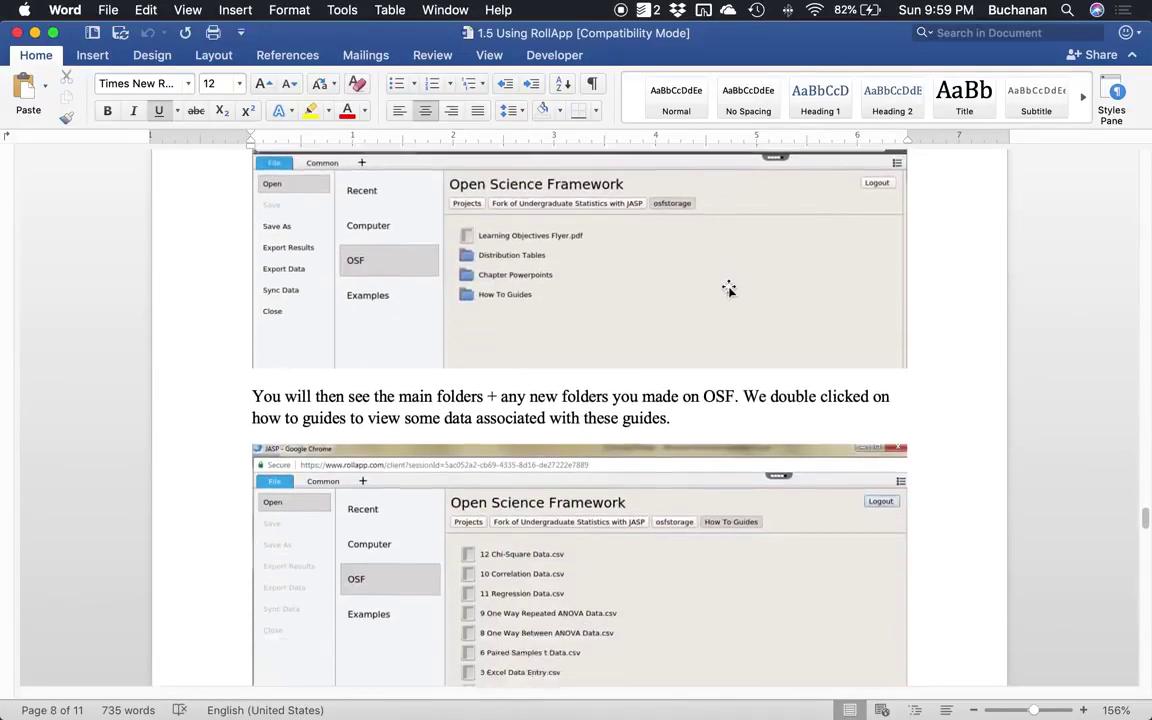
scroll(729, 282, "down", 3)
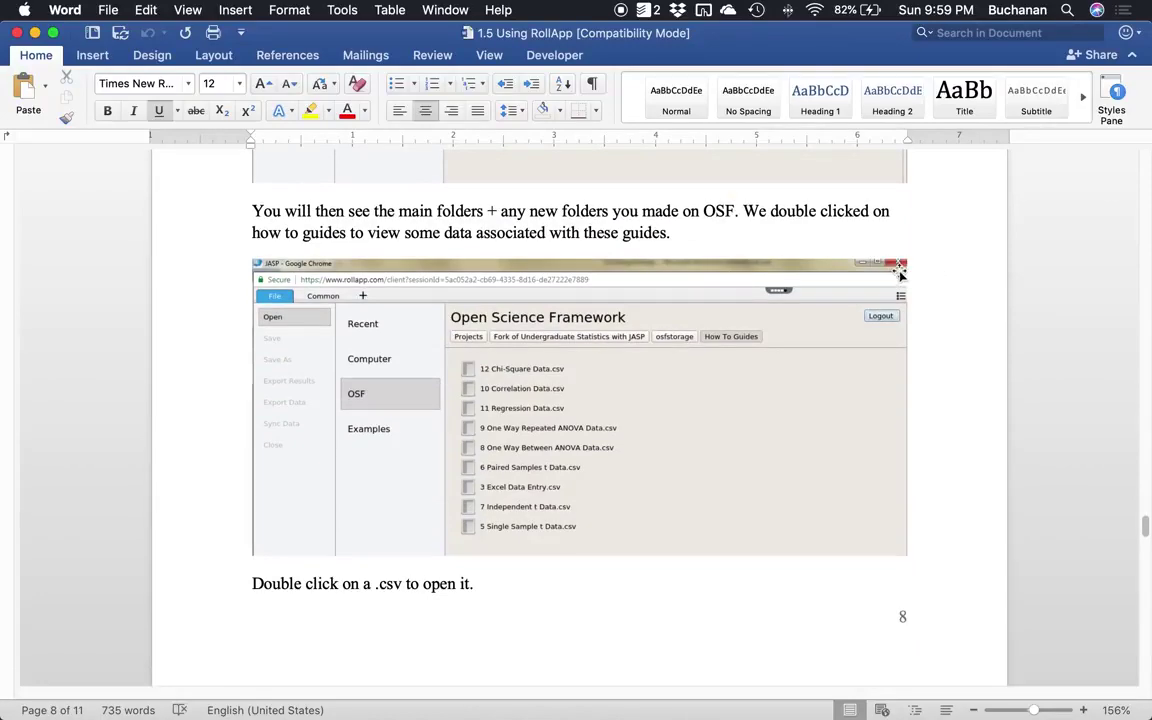
Return JASP's OSF browser to the fork's osfstorage folder listing.
key("ctrl+Up")
left_click(590, 200)
left_click(694, 158)
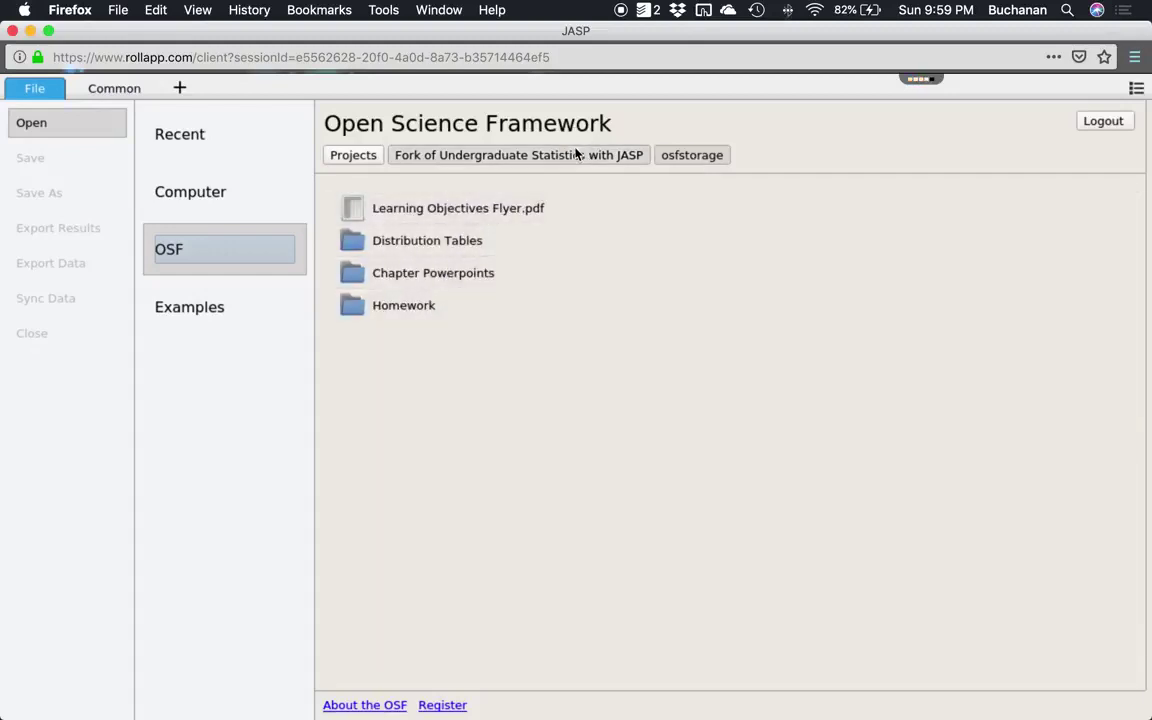
Launch JASP Online from the Download JASP page and maximize it to the Welcome to JASP 0.8.5.1 page.
key("super+grave")
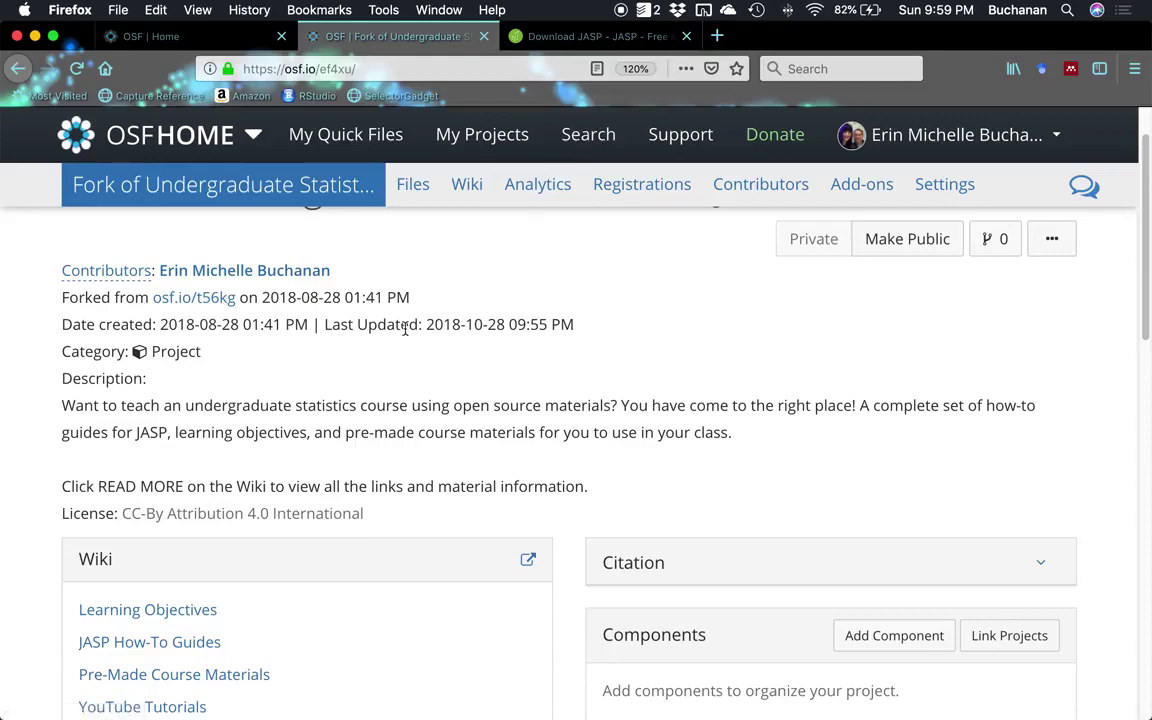
key("ctrl+Up")
left_click(669, 462)
left_click(580, 36)
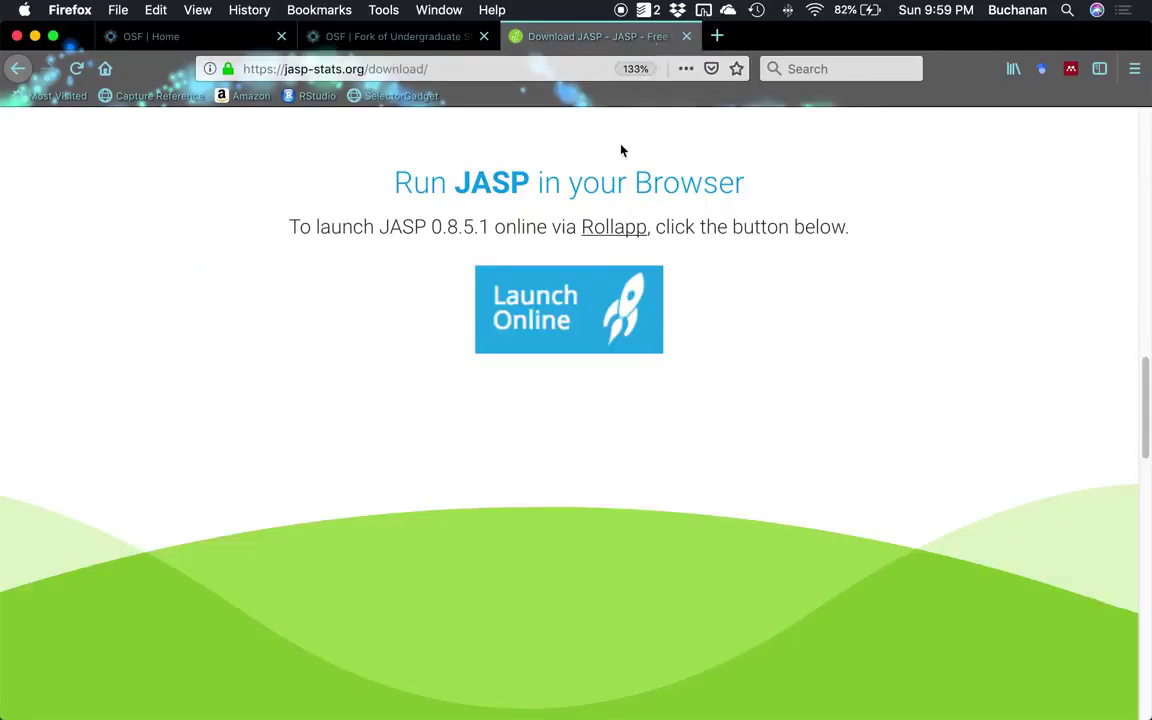
left_click(576, 320)
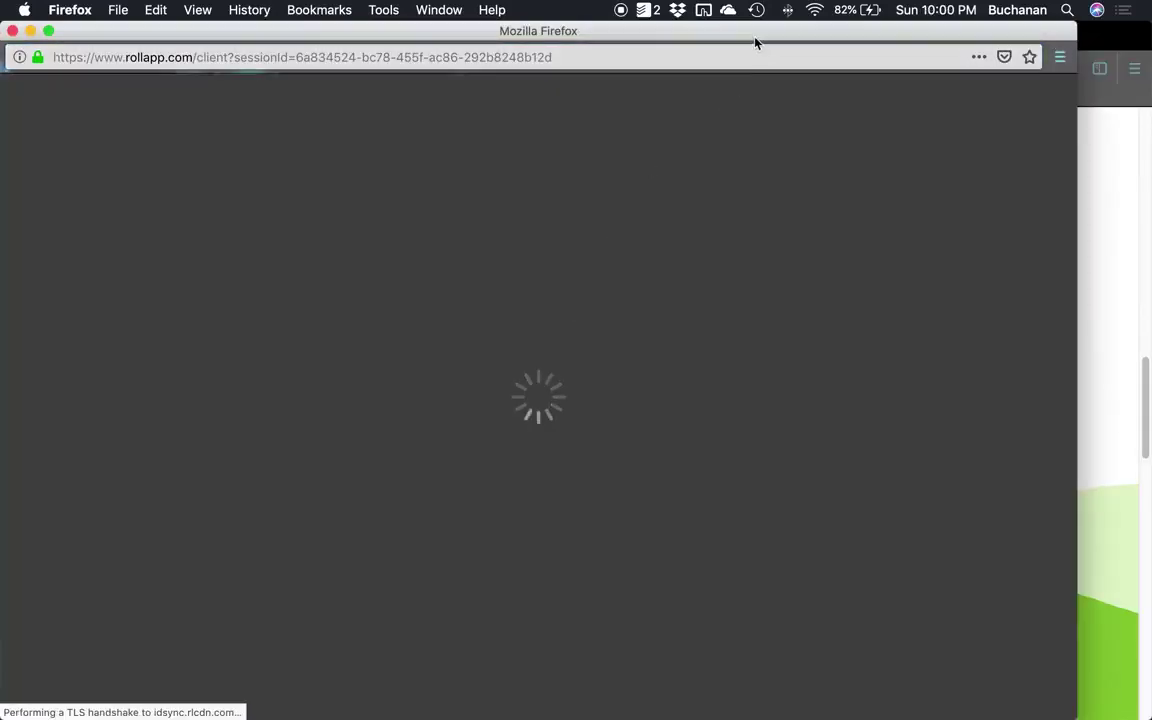
double_click(752, 33)
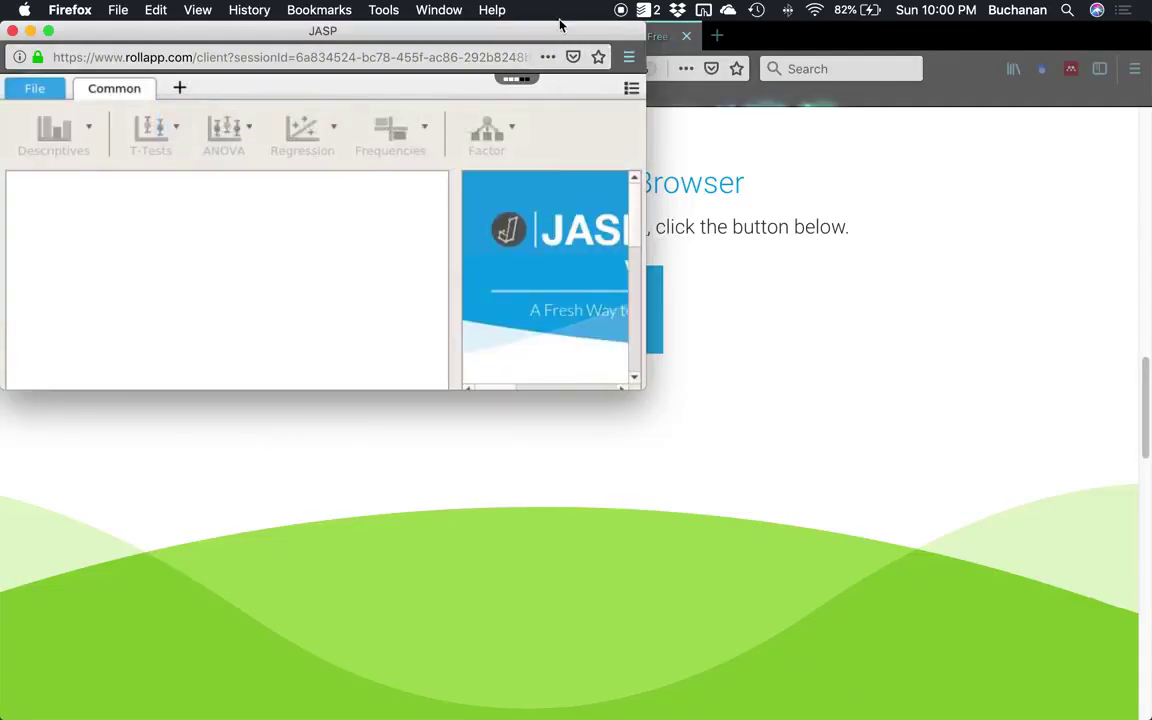
double_click(562, 34)
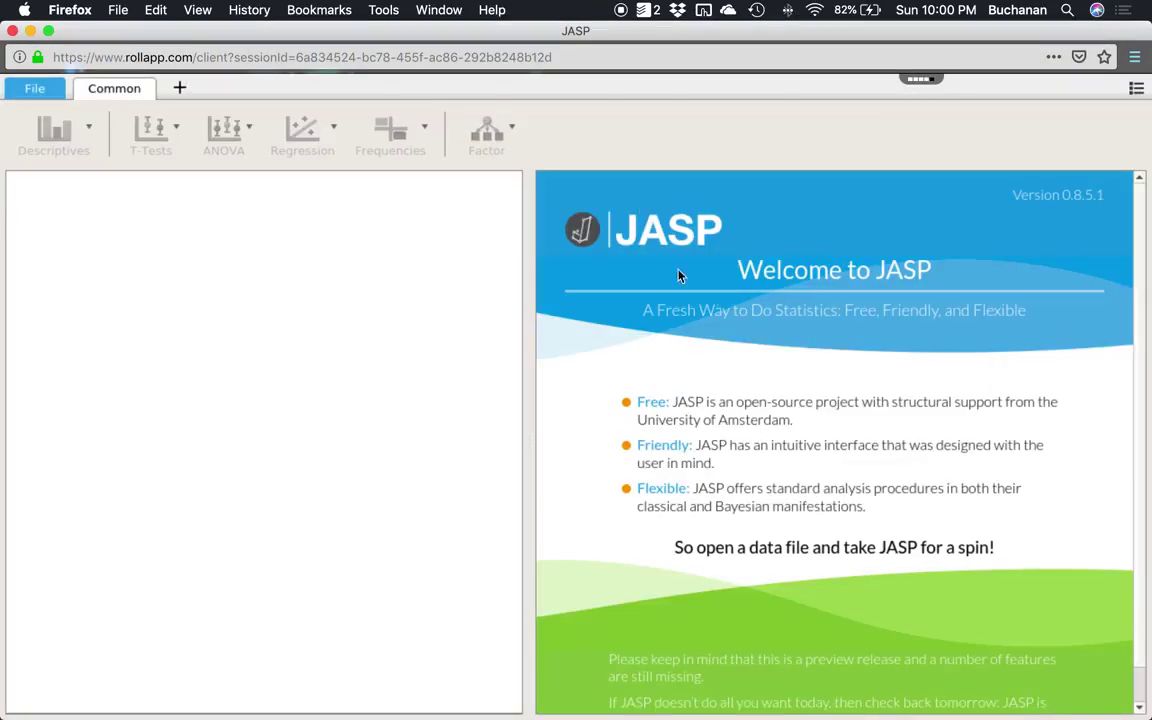
Log in to OSF under File > Open > OSF with the account e-mail and password.
left_click(31, 91)
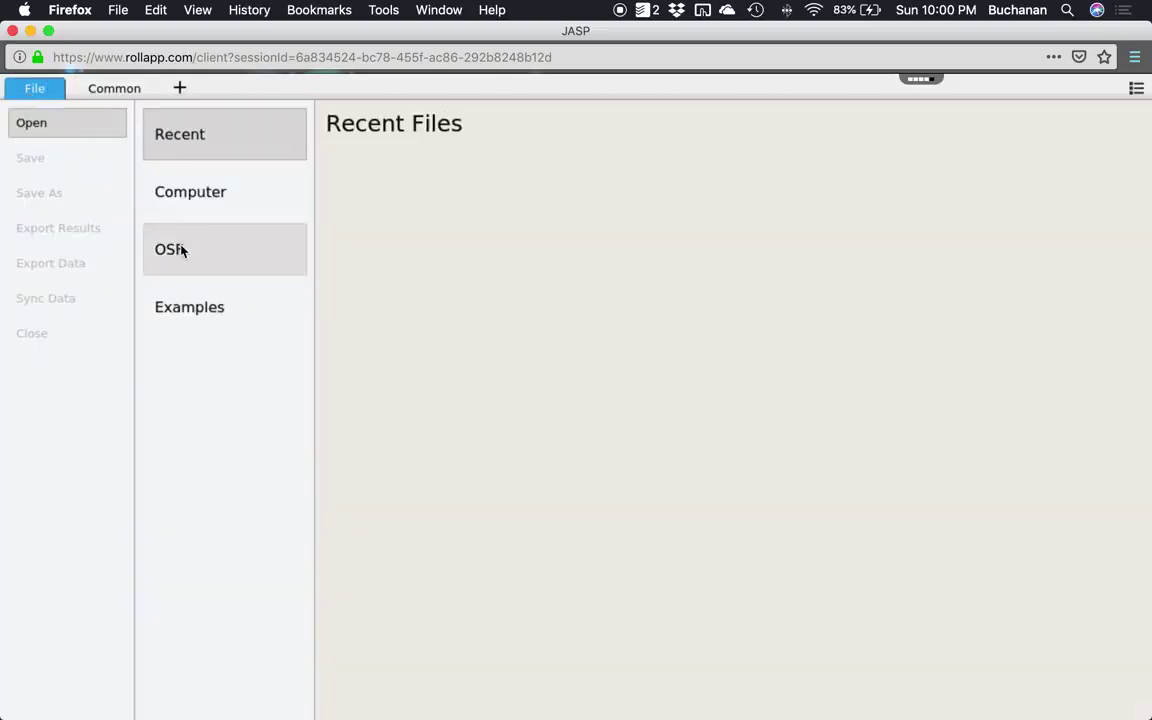
left_click(180, 249)
left_click(476, 249)
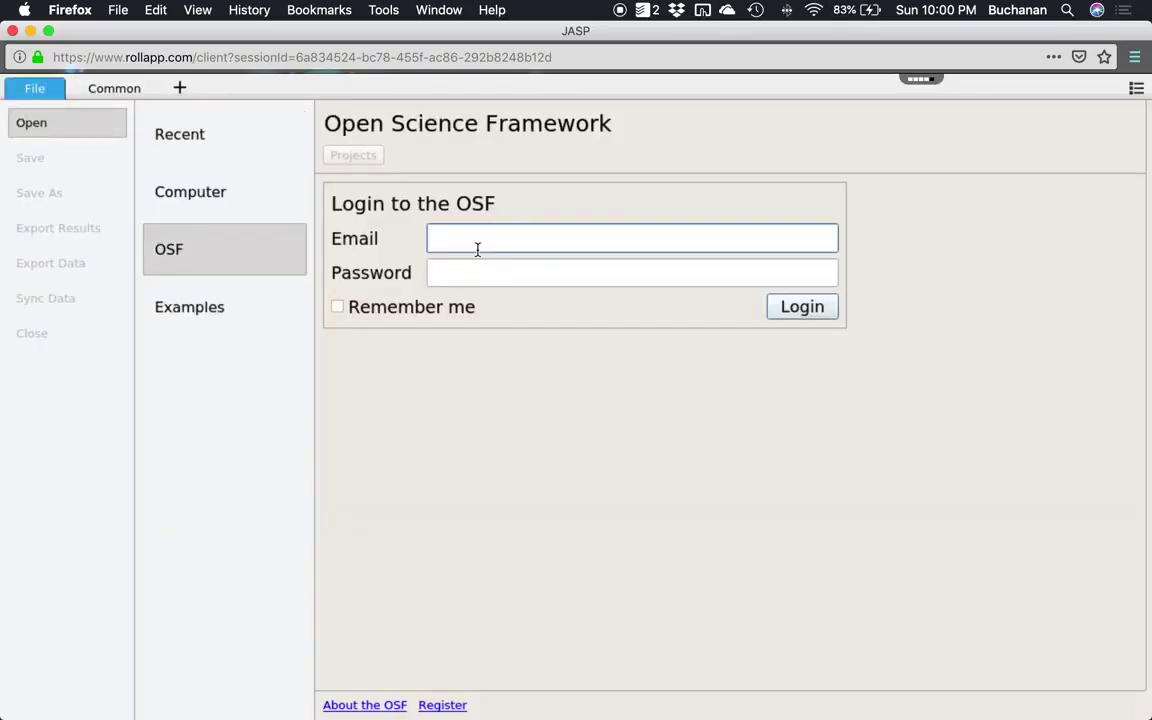
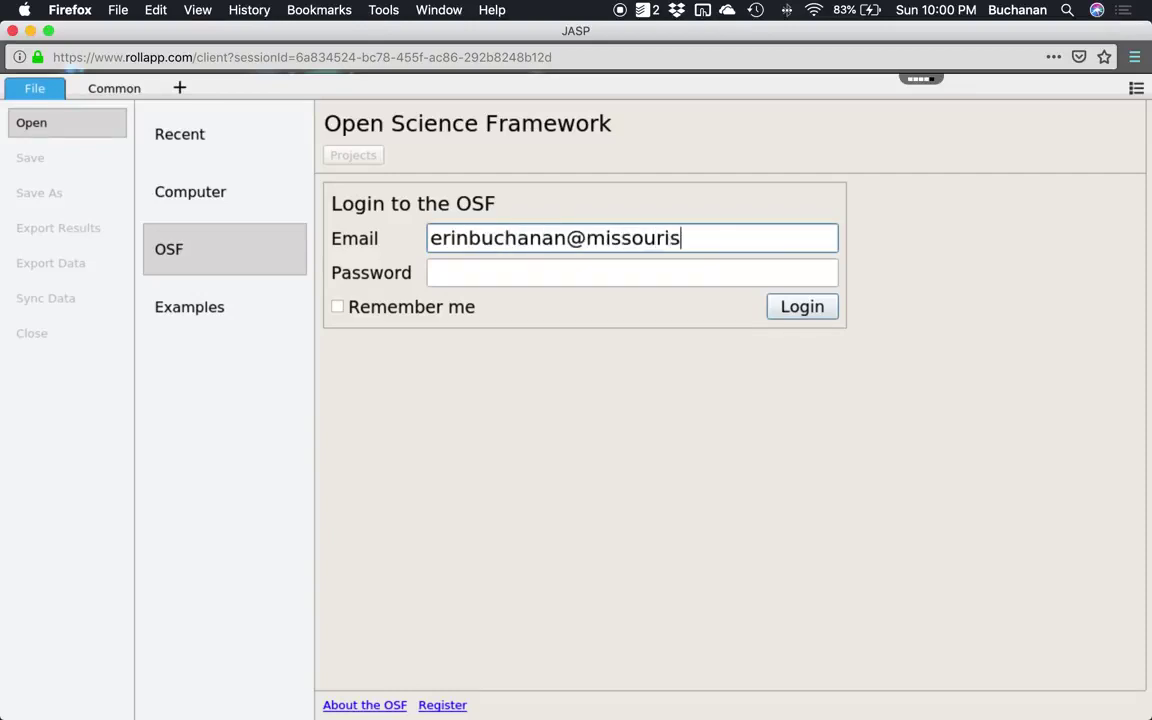
key("Tab")
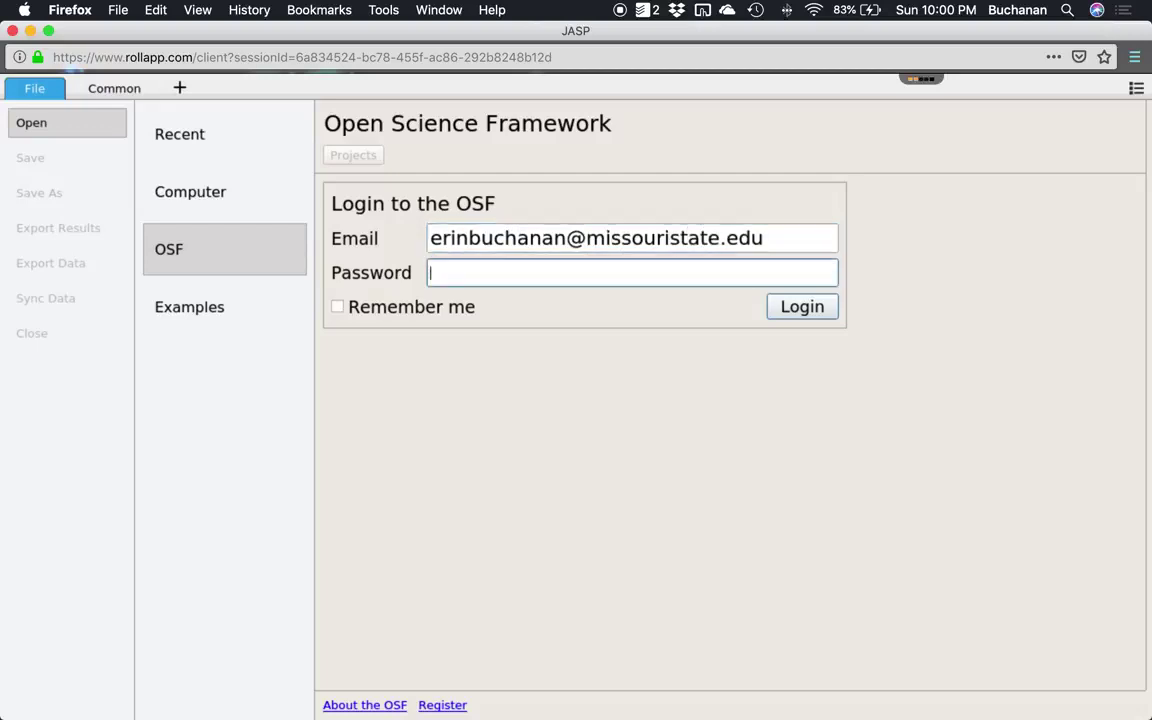
type("••••••••")
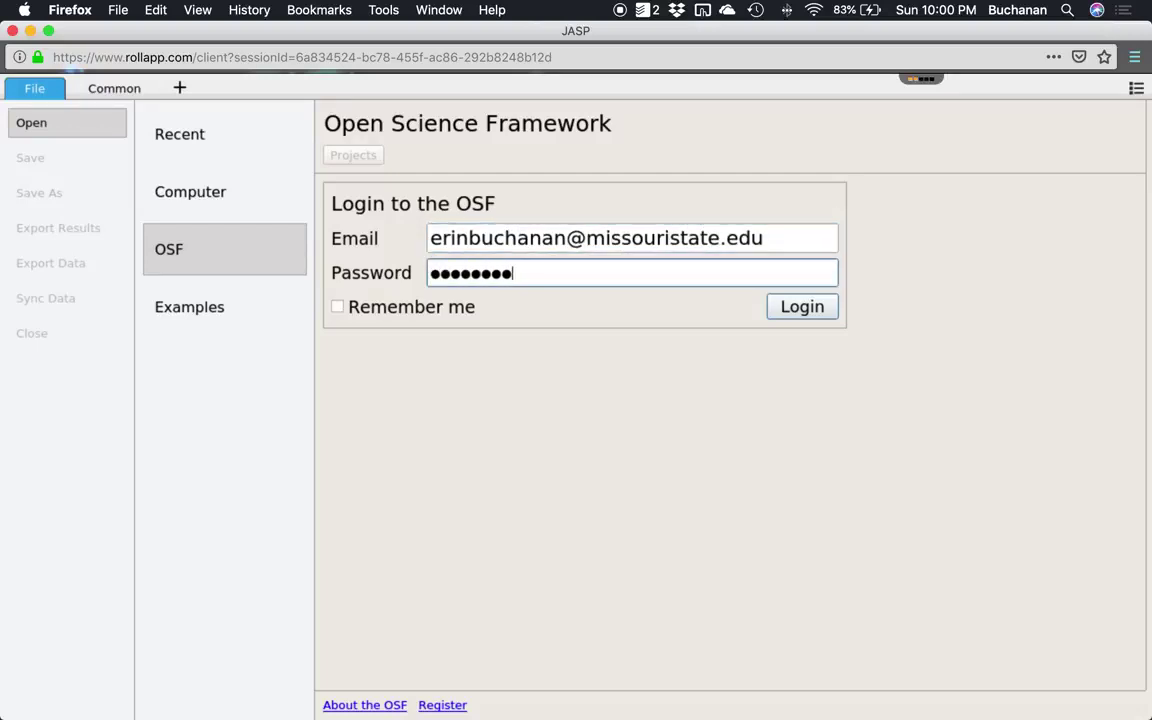
left_click(791, 310)
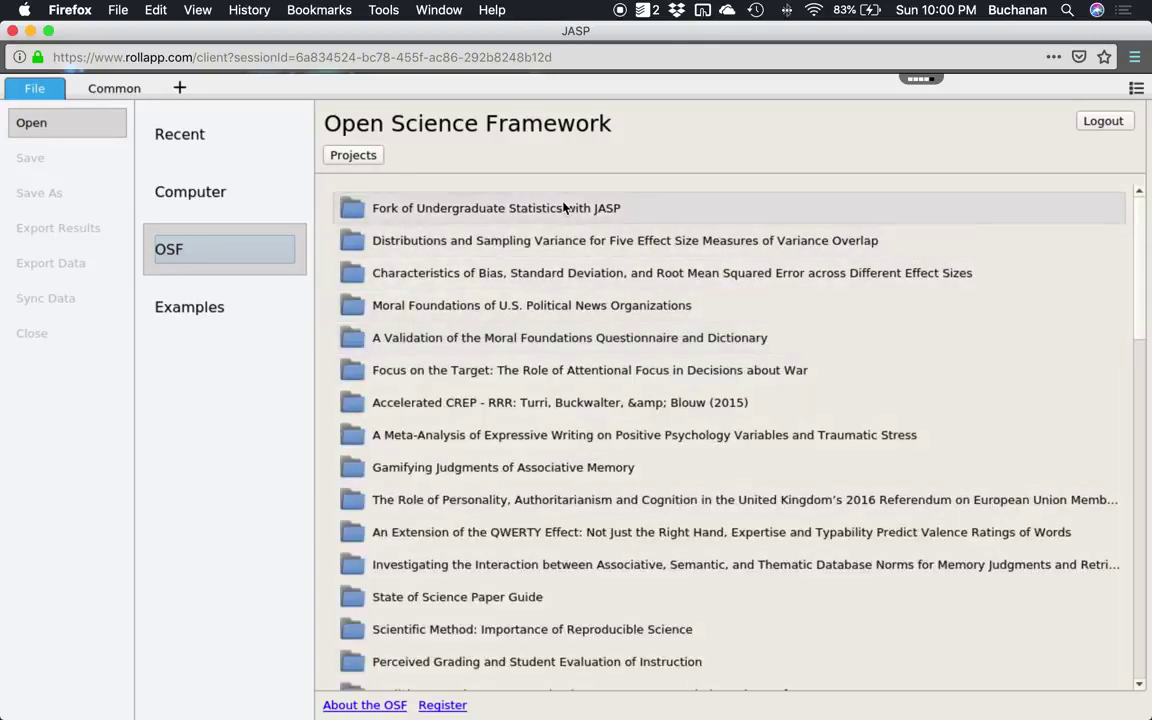
left_click(578, 210)
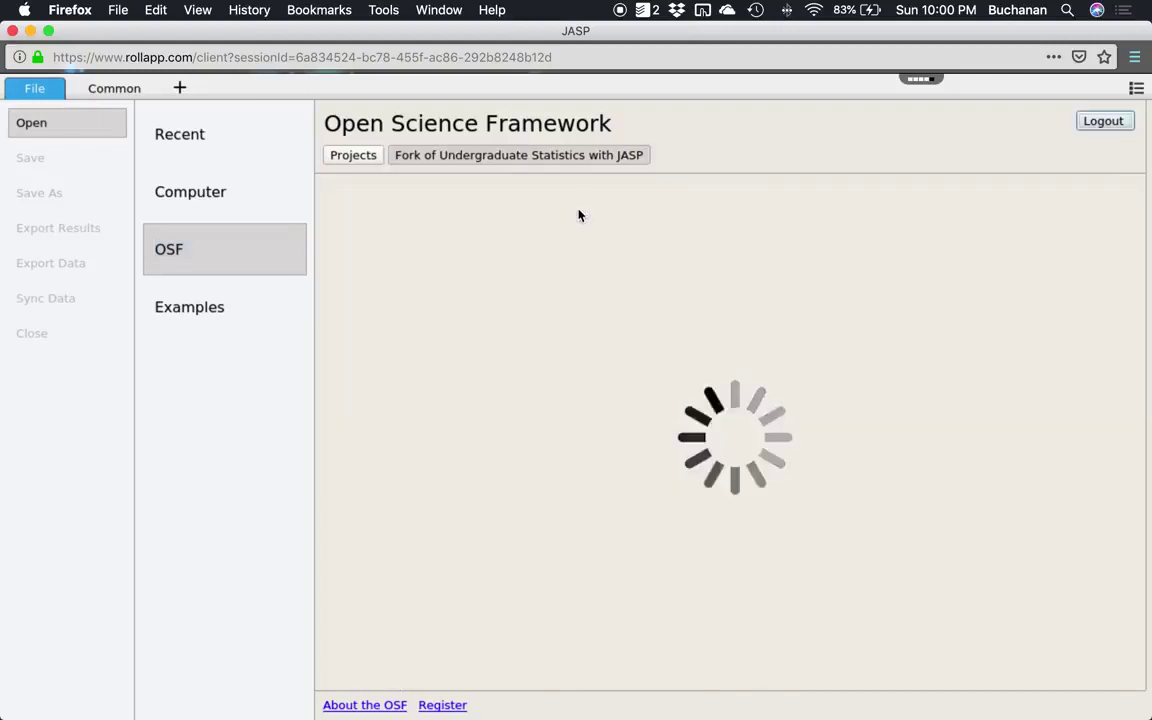
left_click(424, 216)
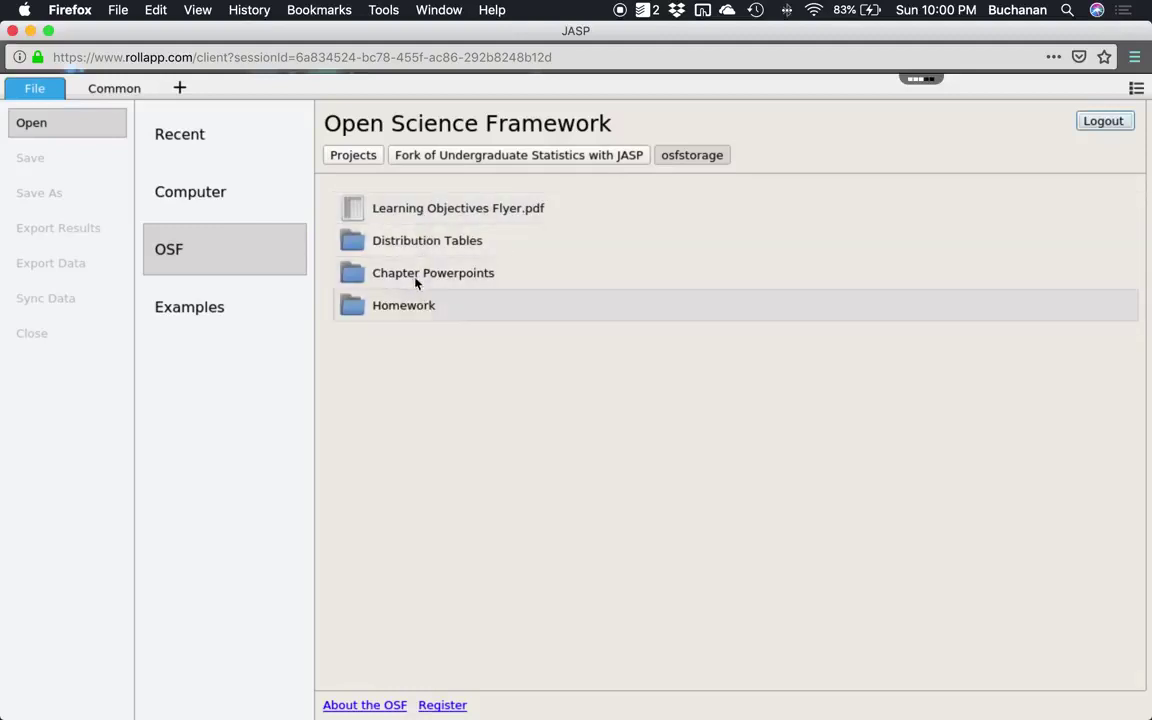
left_click(416, 278)
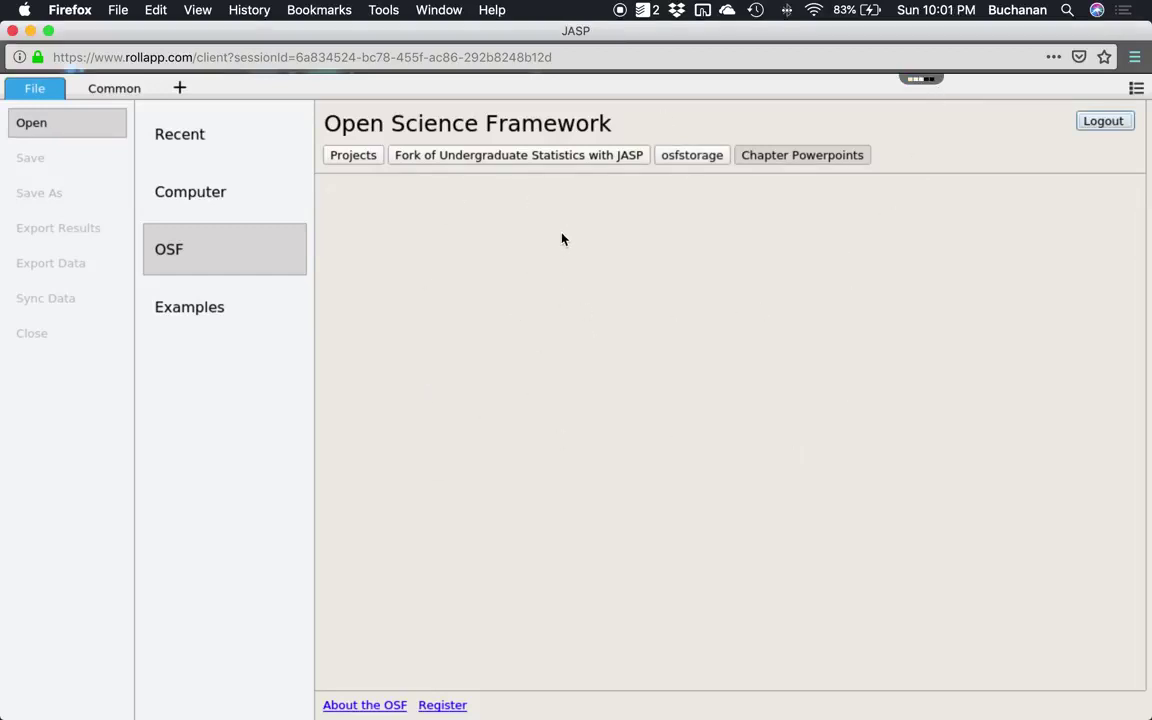
left_click(356, 155)
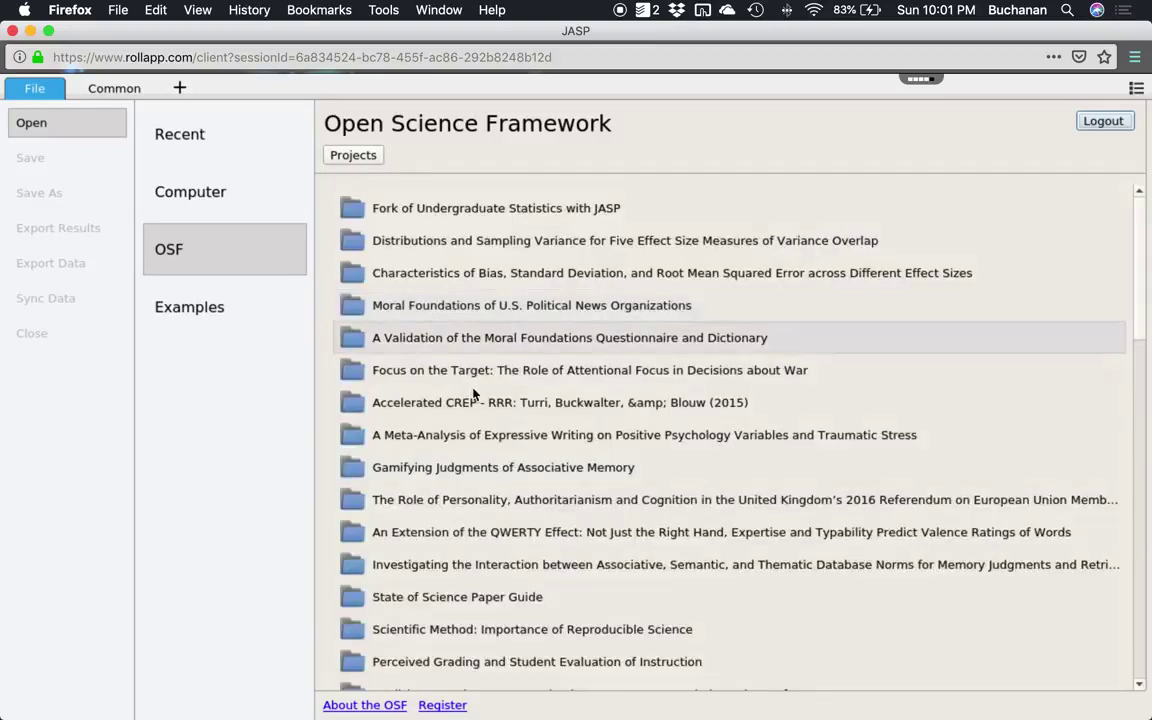
Open meta_data.csv from A Meta-Analysis of Expressive Writing > osfstorage > Manuscript Files.
left_click(603, 436)
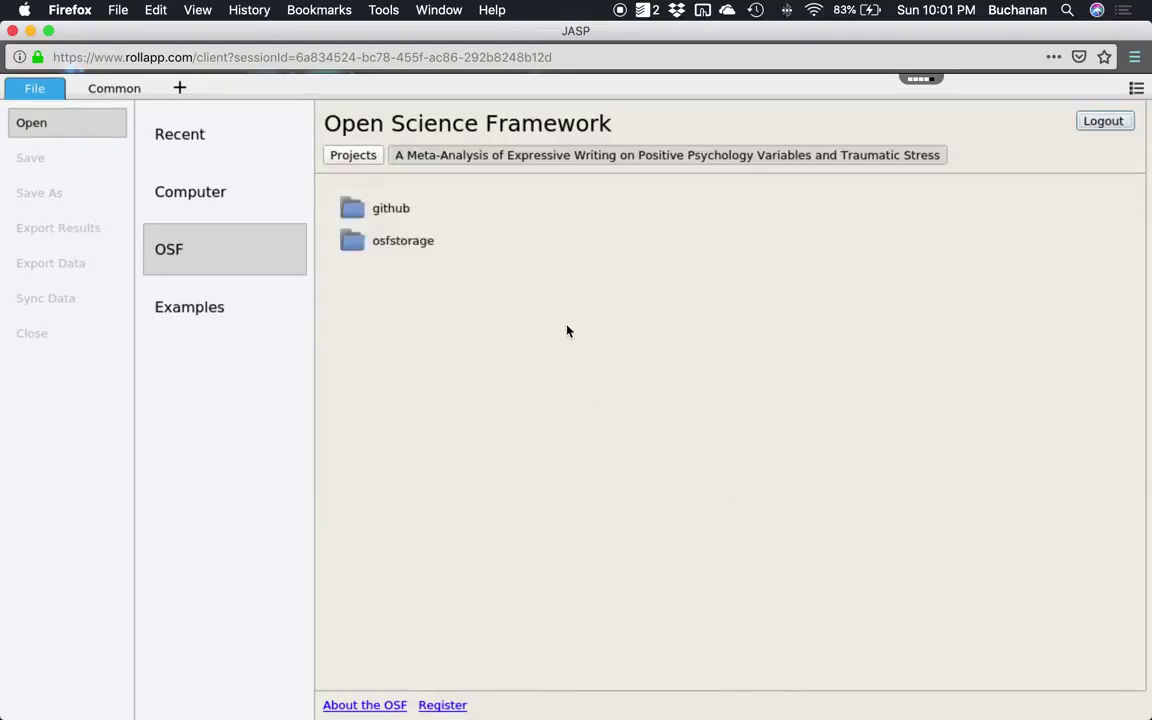
left_click(393, 247)
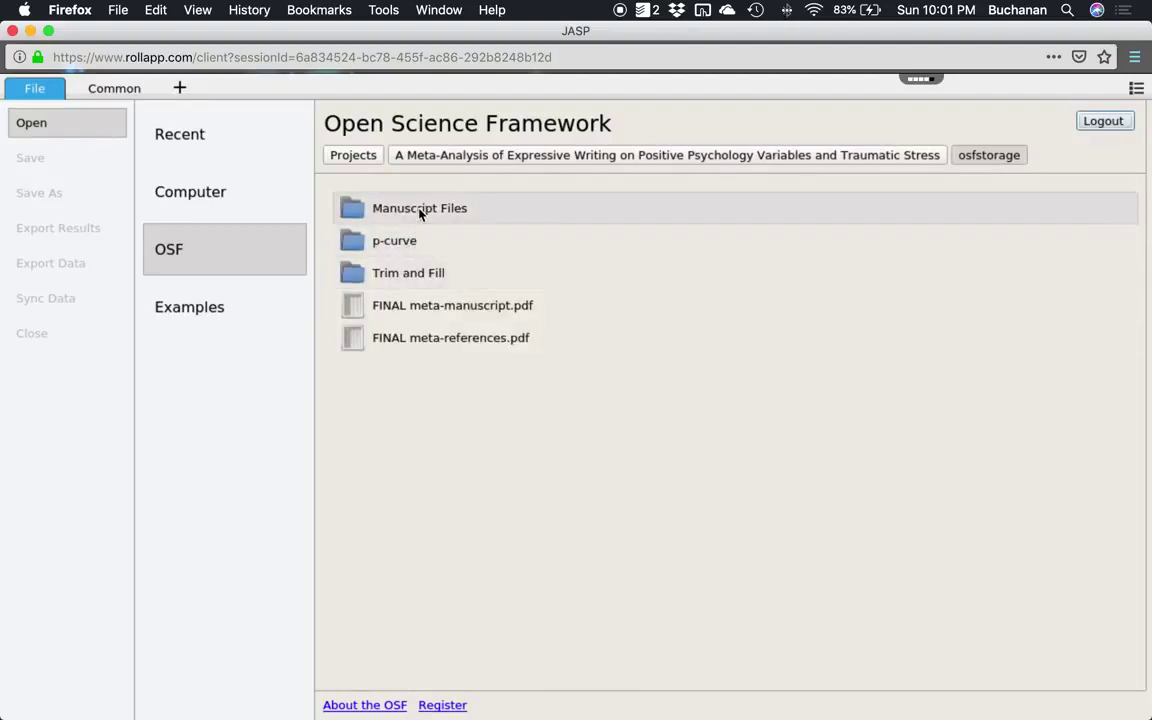
left_click(420, 210)
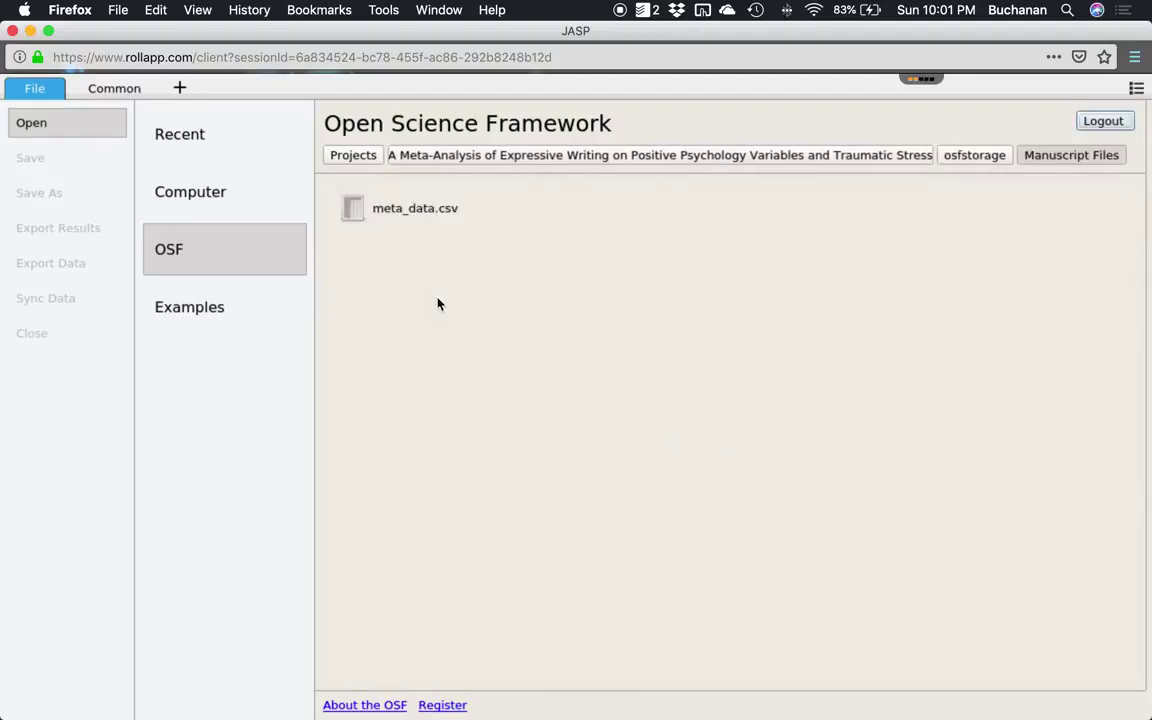
left_click(419, 216)
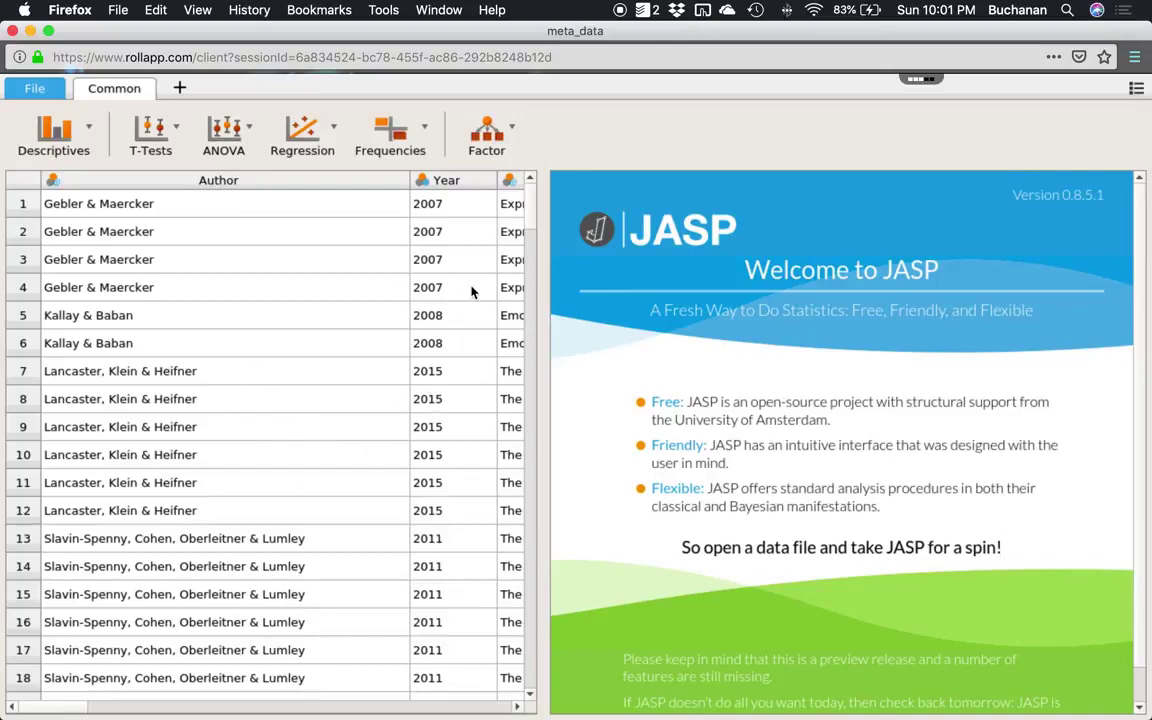
key("ctrl+Up")
Scroll the Word guide to page 9's instructions for saving homework to OSF via Save As.
left_click(350, 373)
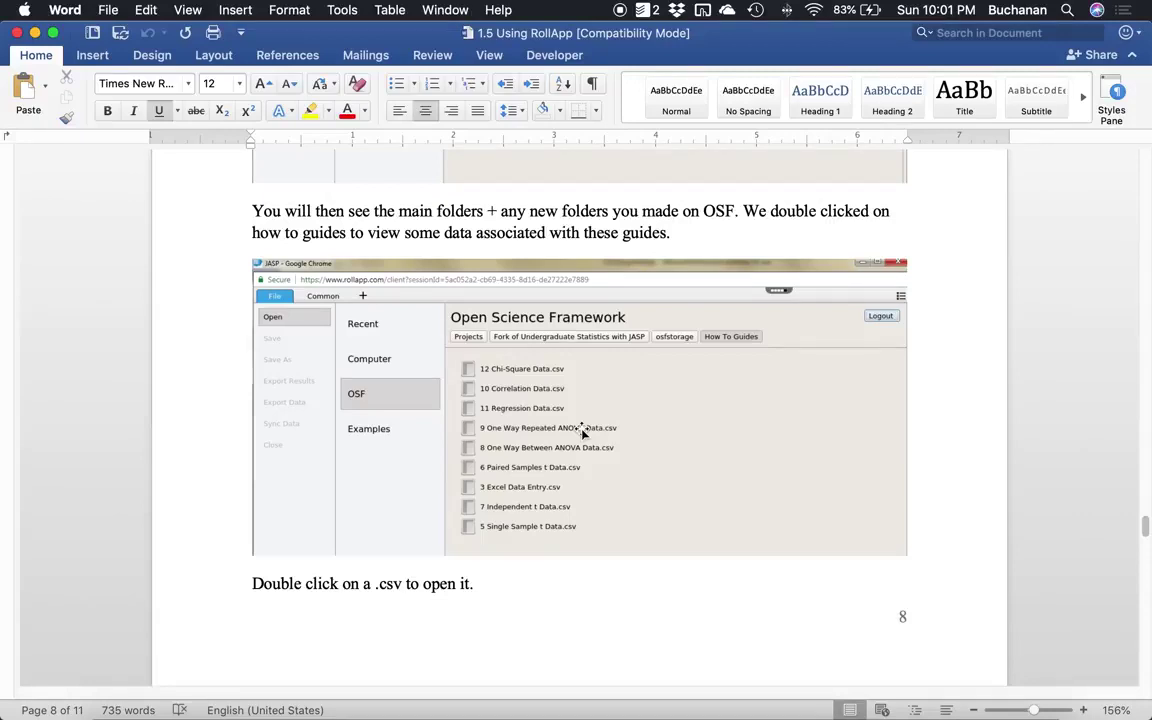
scroll(582, 432, "down", 15)
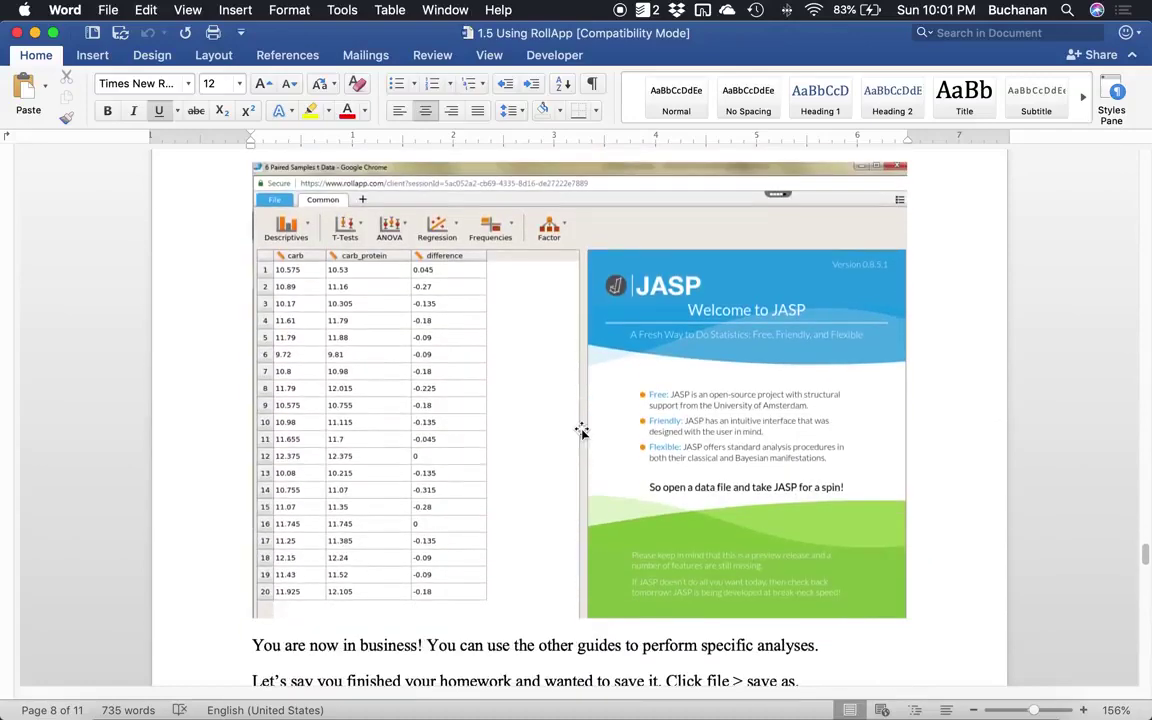
scroll(510, 402, "down", 5)
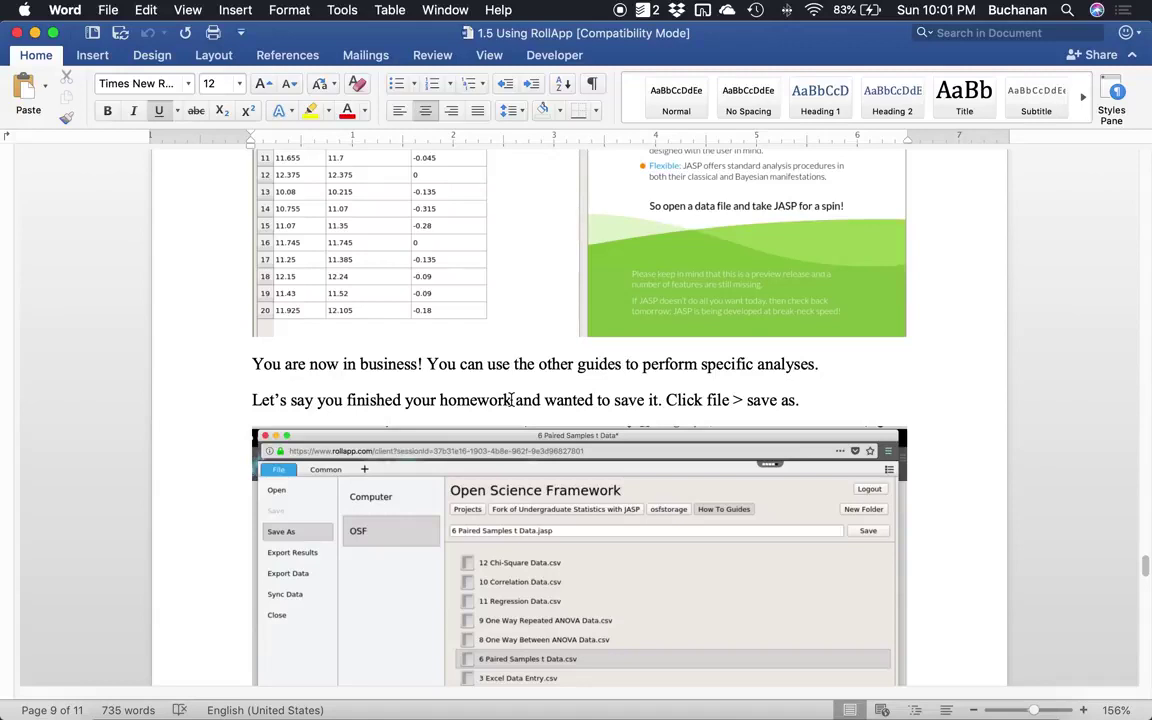
scroll(513, 399, "down", 2)
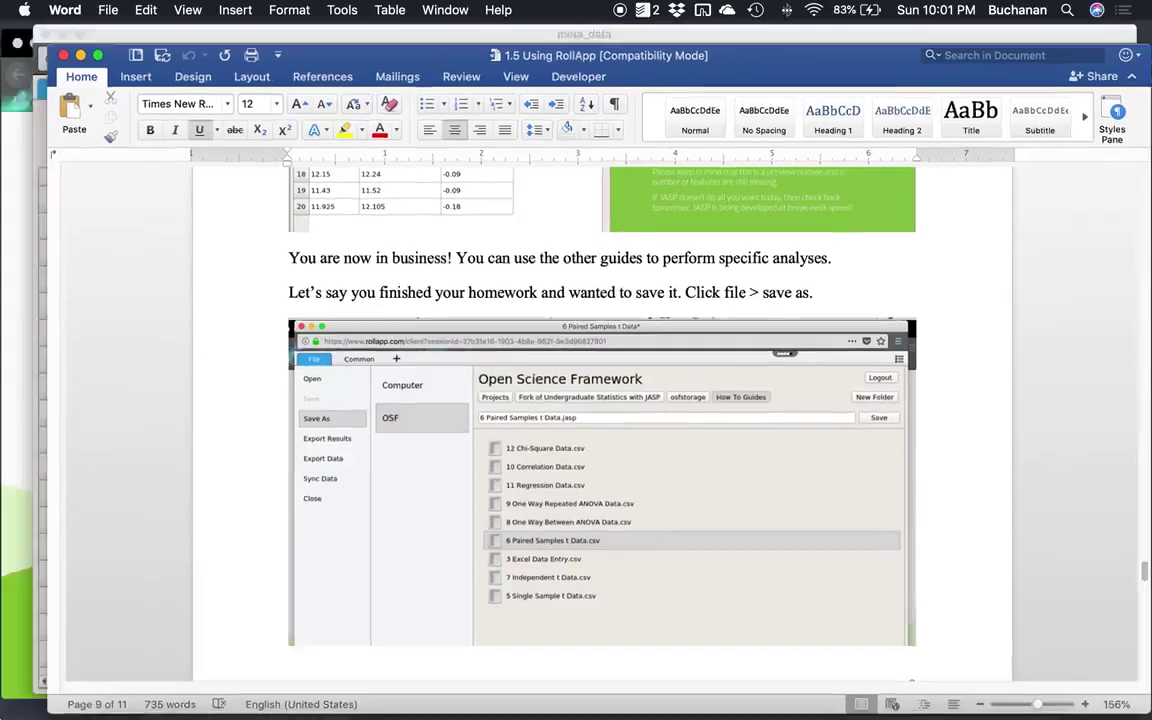
Run Descriptive Statistics on m1 (198 valid, 4 missing, mean 24.89, SD 29.61).
key("ctrl+Up")
left_click(224, 160)
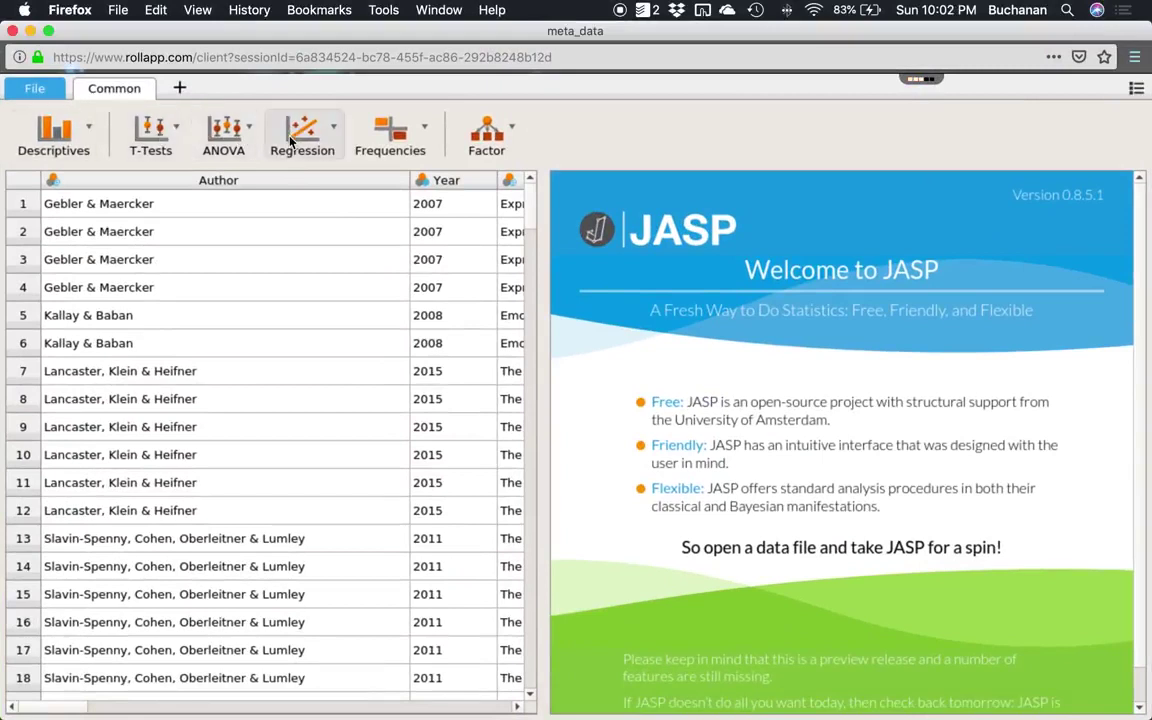
left_click(37, 143)
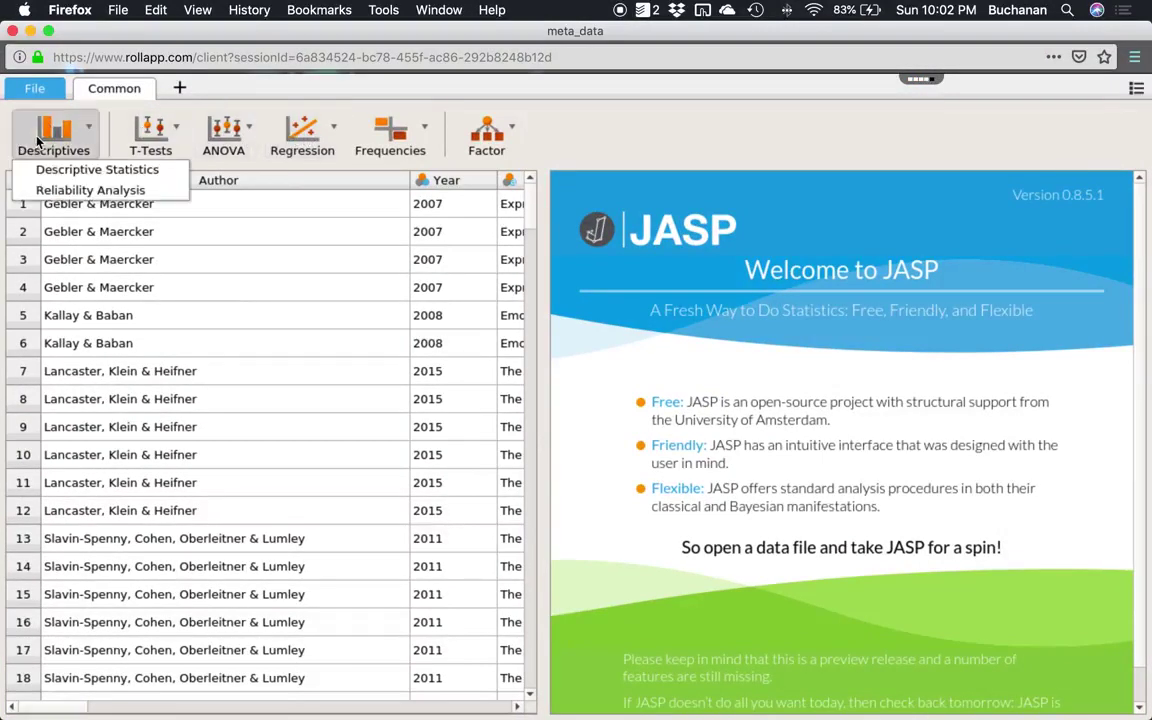
left_click(46, 172)
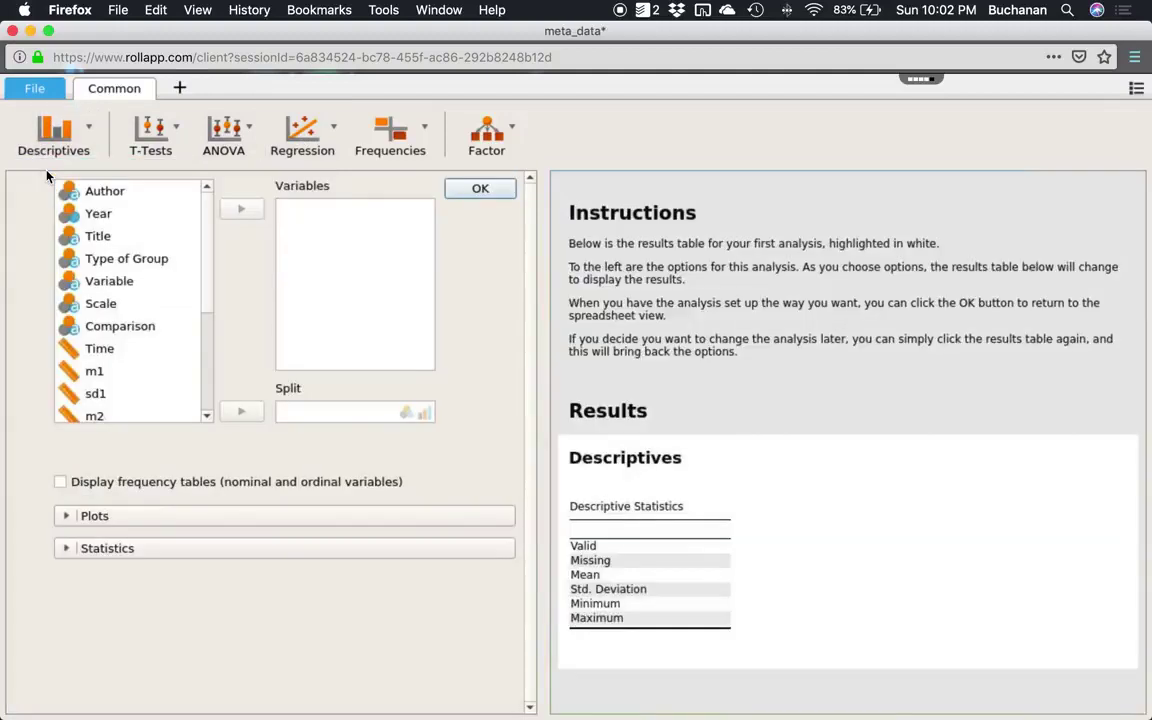
left_click(95, 372)
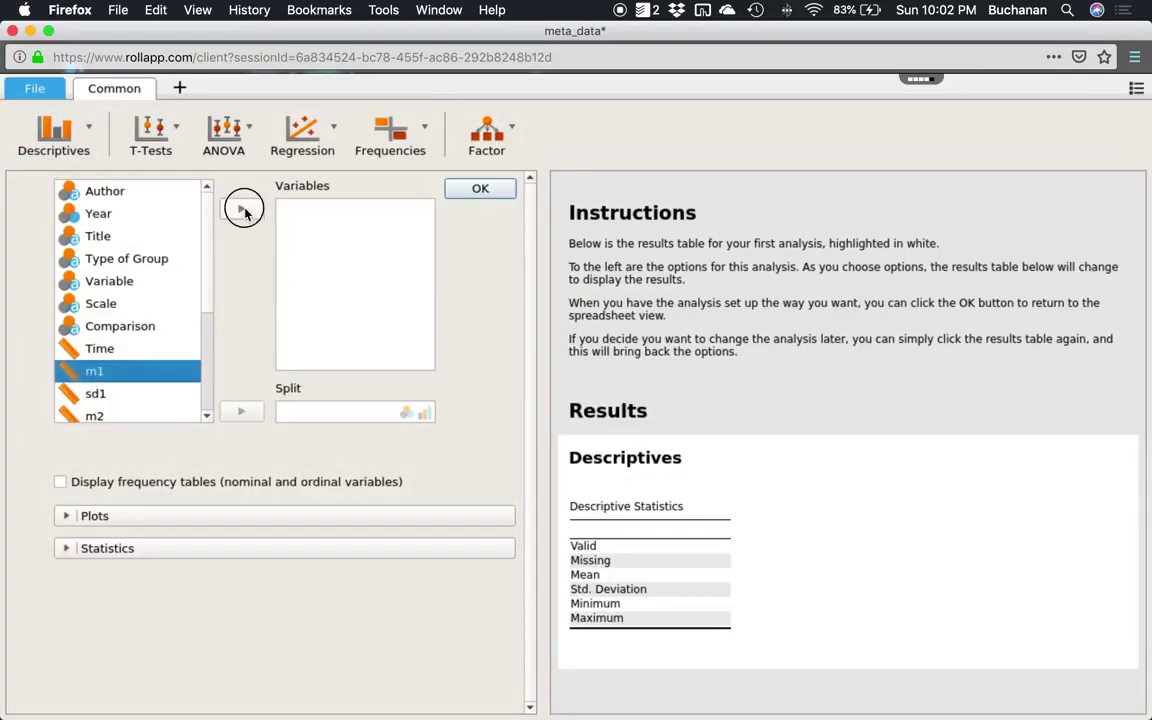
left_click(243, 210)
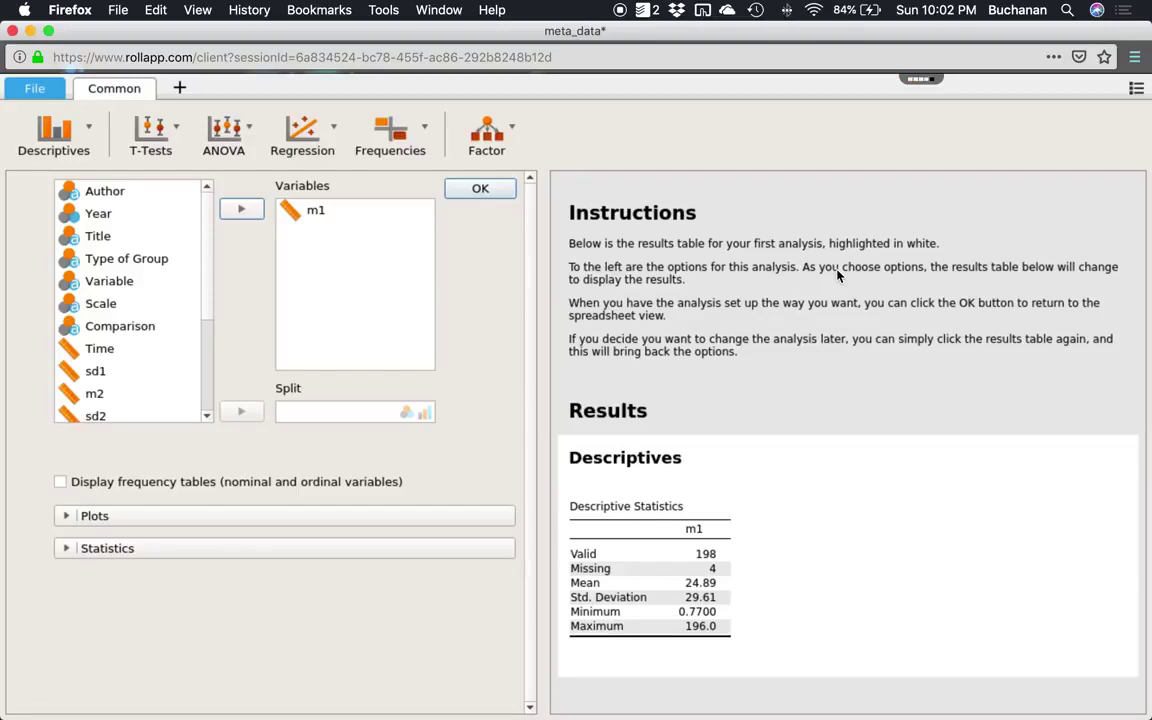
Copy the Descriptives results table to the clipboard.
left_click(658, 410)
left_click(659, 458)
left_click(659, 410)
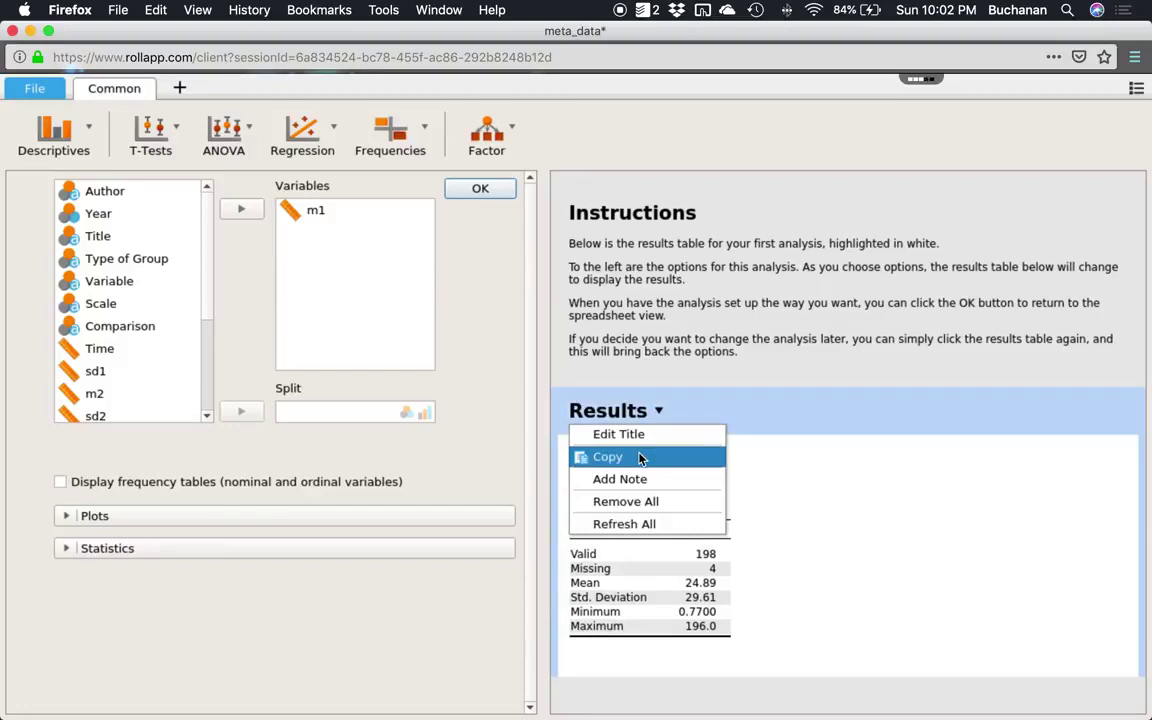
left_click(641, 458)
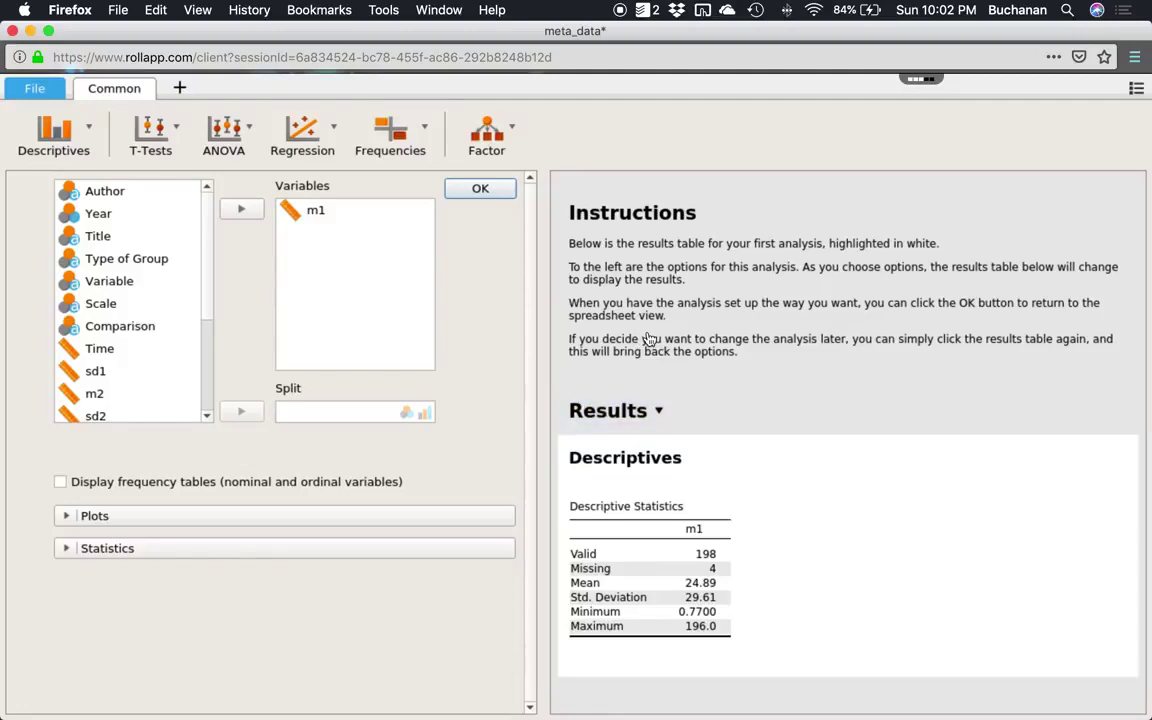
Save the analysis as meta_data.jasp to osfstorage of Fork of Undergraduate Statistics with JASP.
left_click(50, 91)
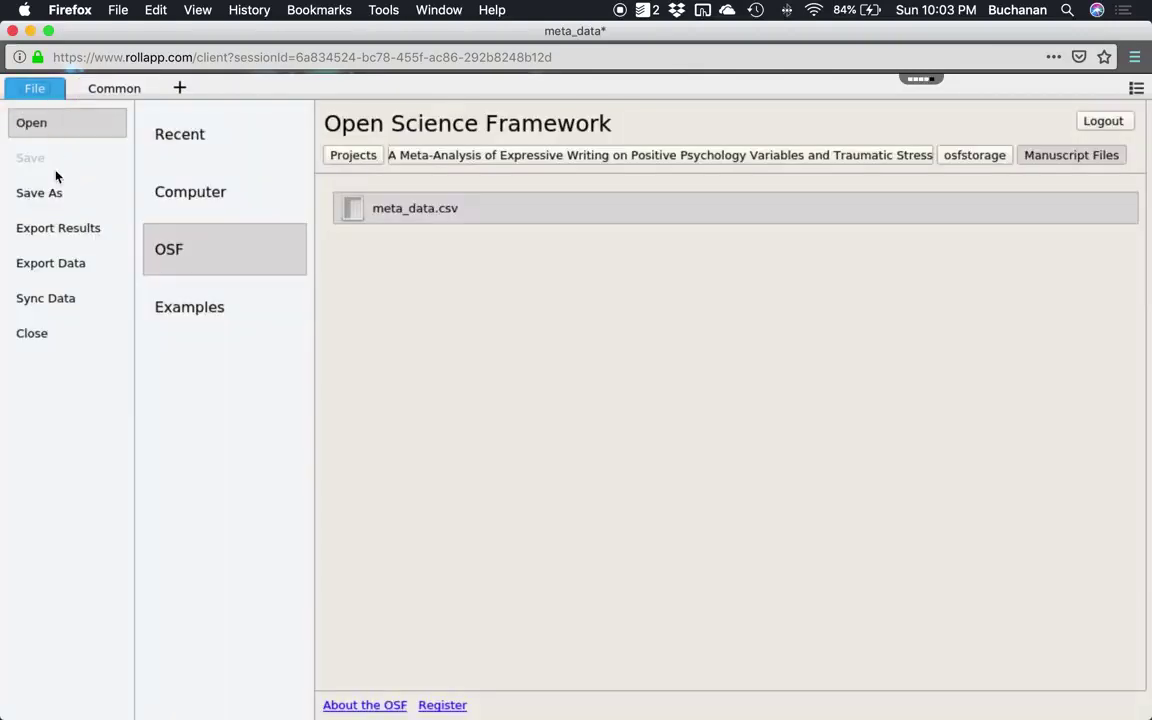
left_click(55, 195)
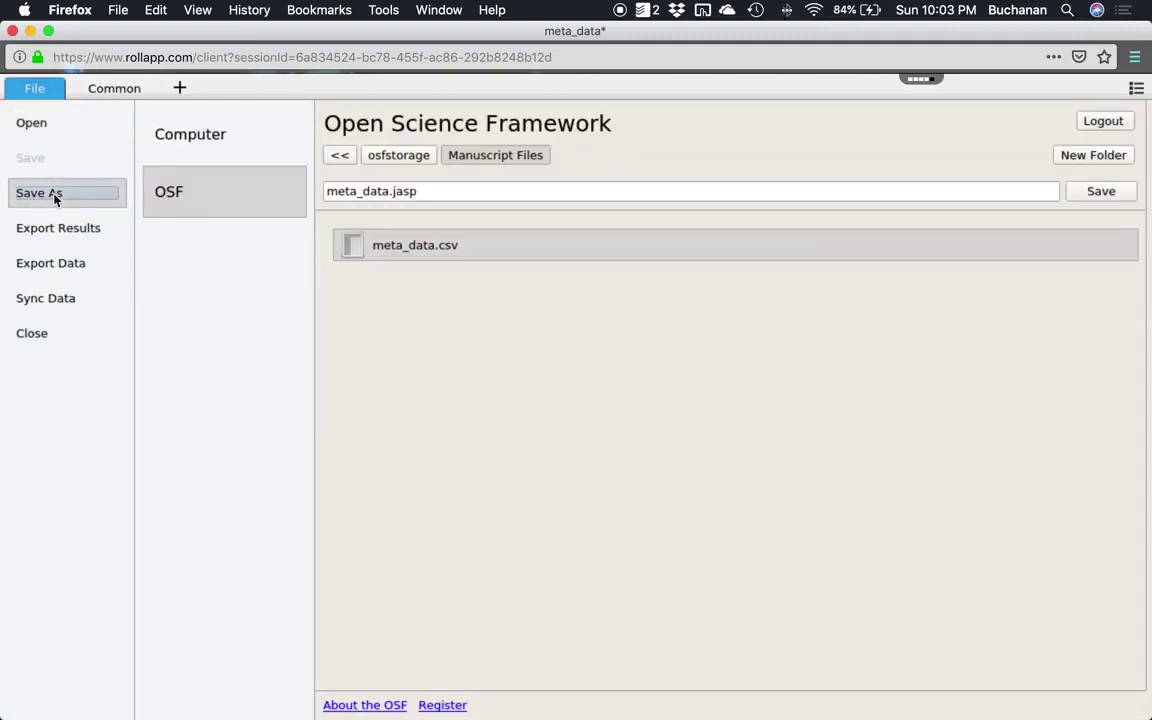
left_click(338, 158)
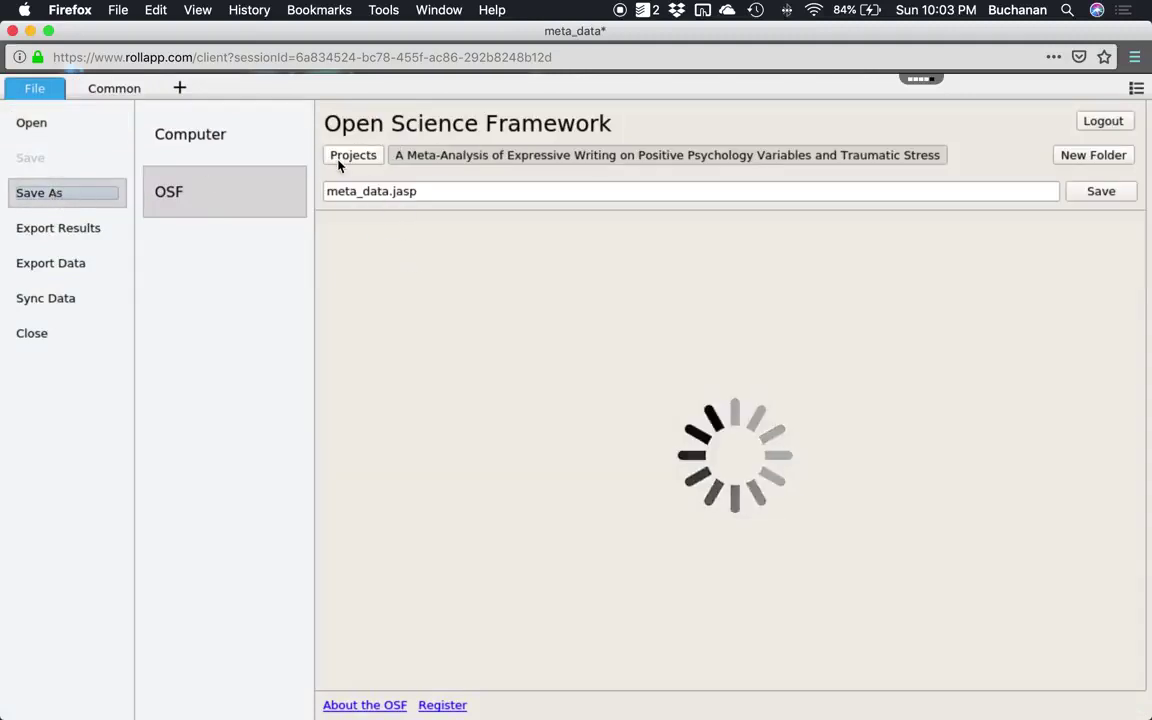
left_click(344, 156)
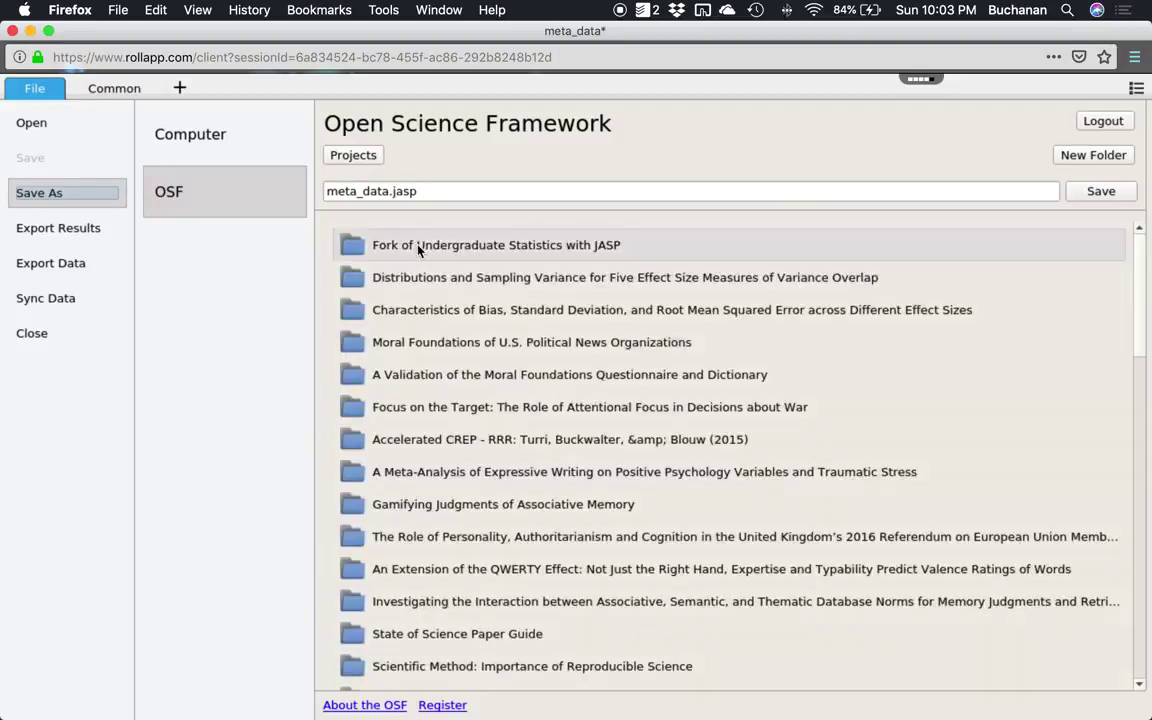
left_click(418, 247)
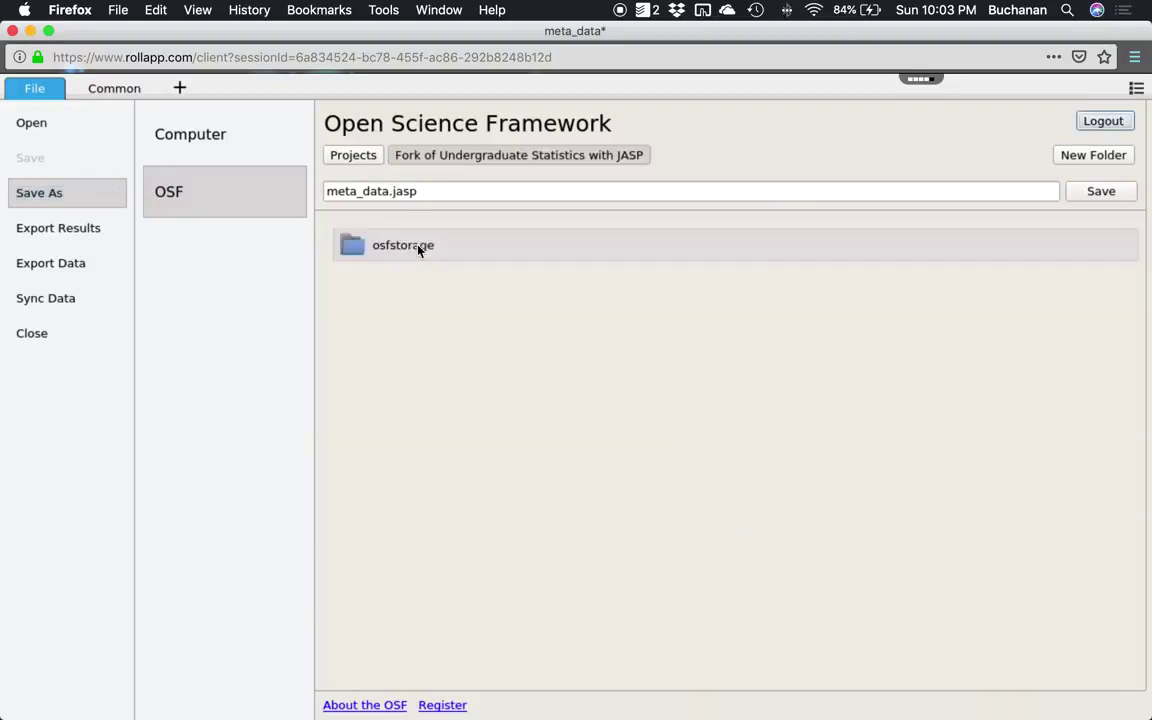
left_click(391, 248)
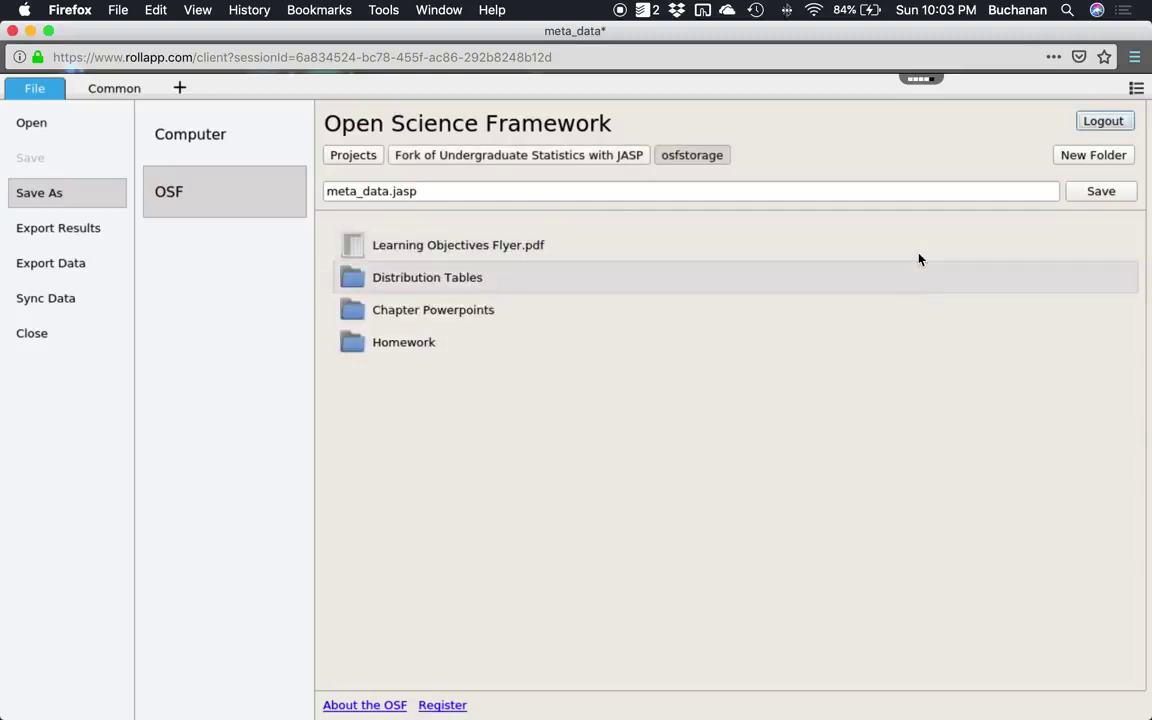
left_click(1082, 194)
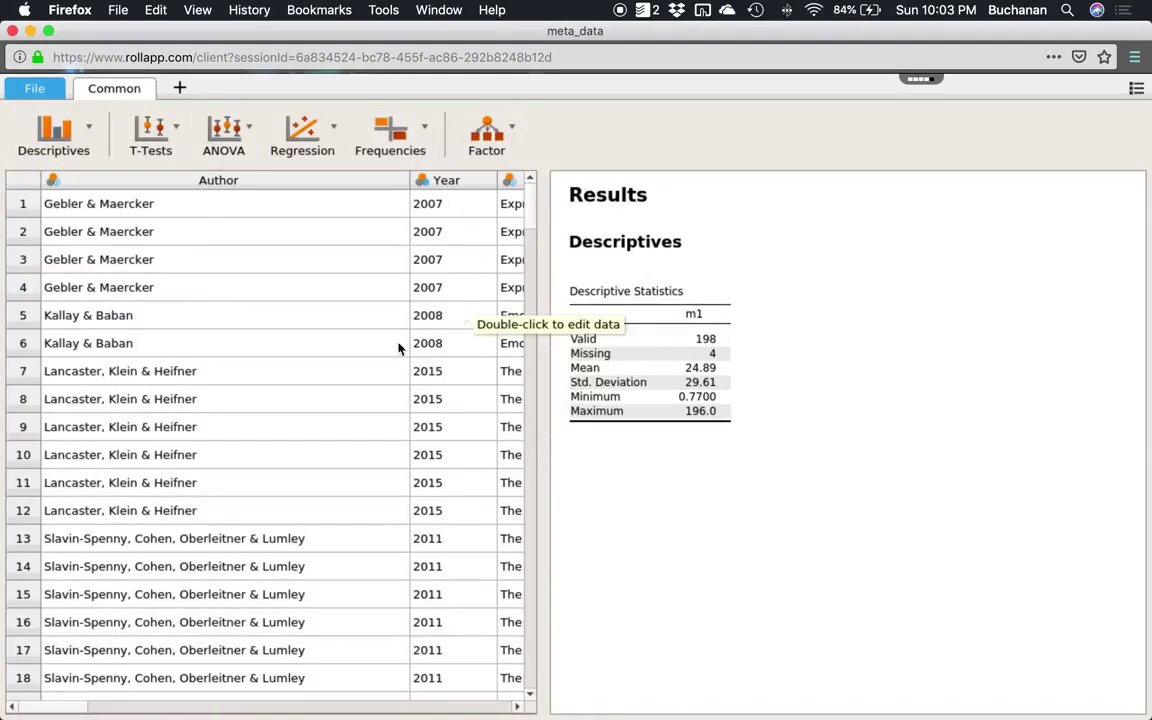
Go to the OSF project's Files listing in the browser.
key("ctrl+Up")
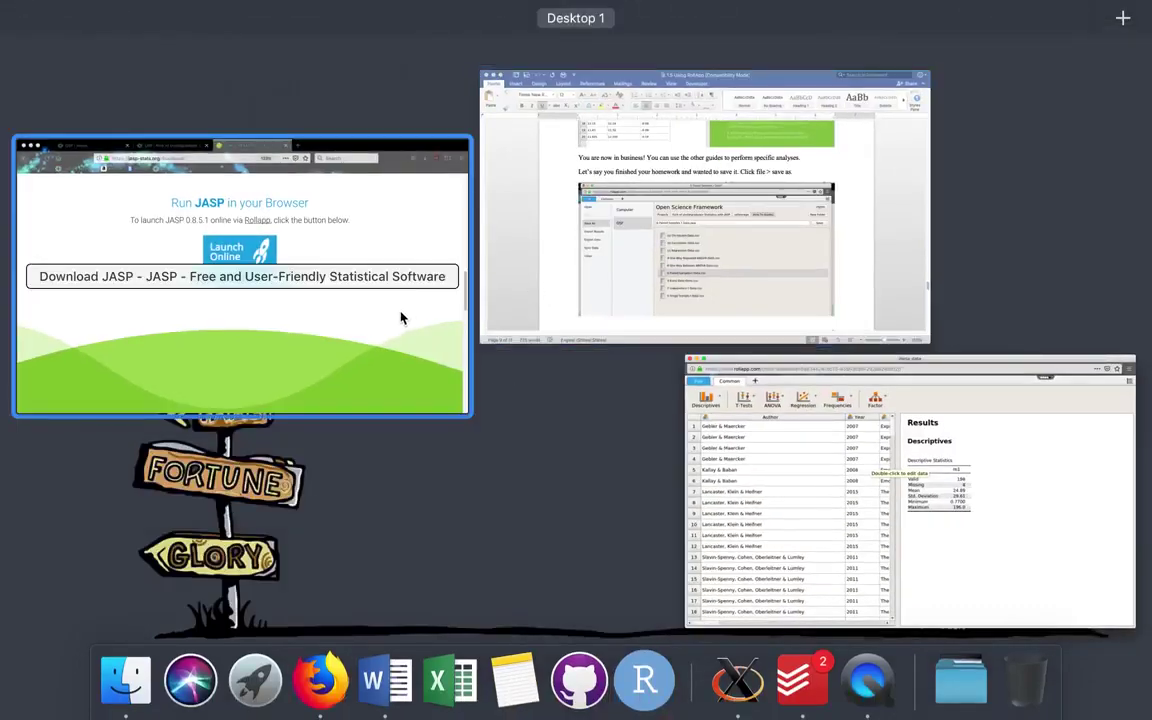
left_click(400, 310)
left_click(346, 37)
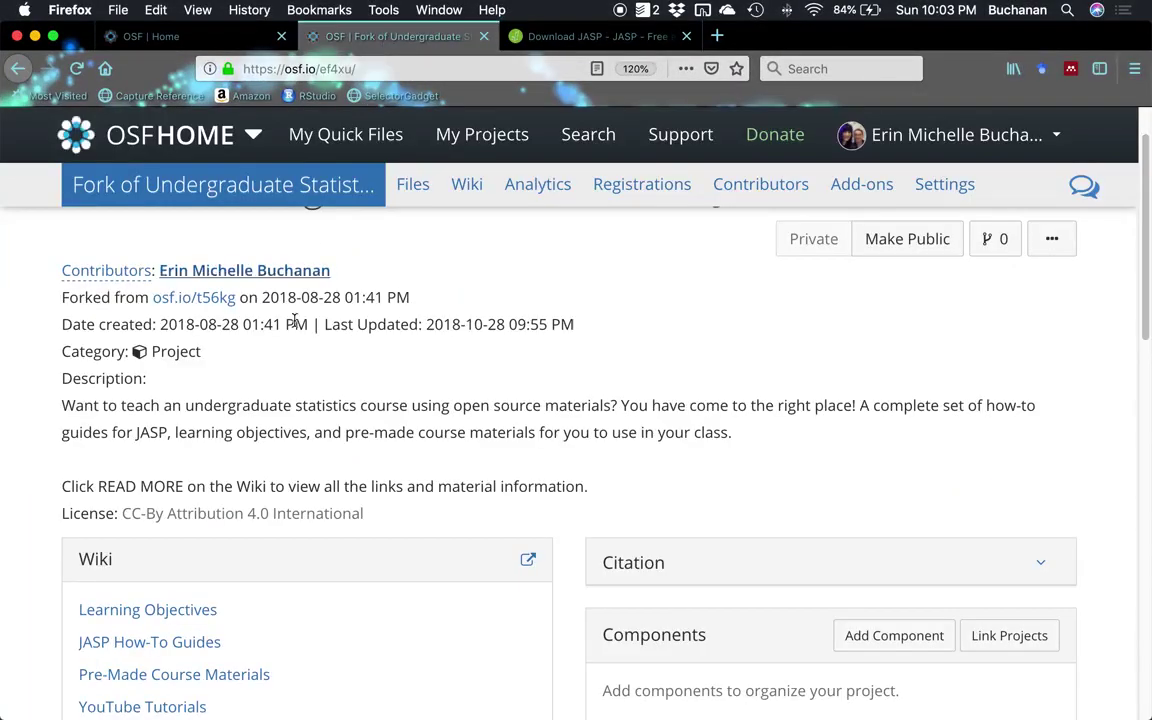
left_click(427, 190)
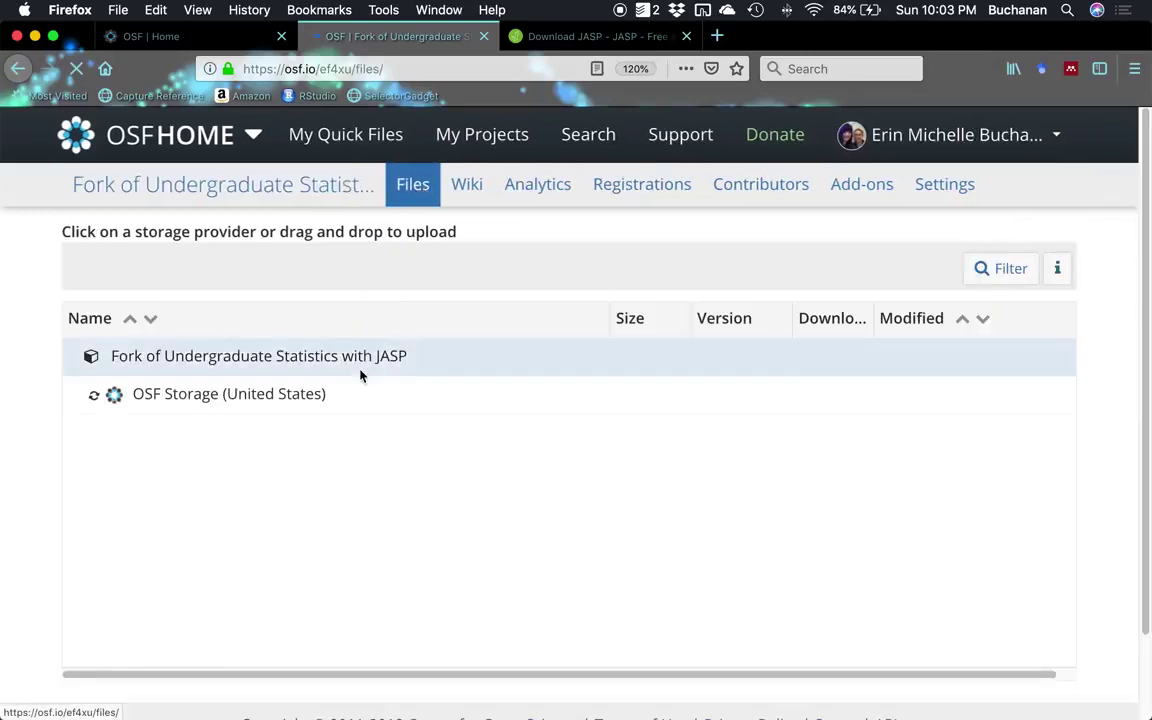
scroll(324, 372, "down", 2)
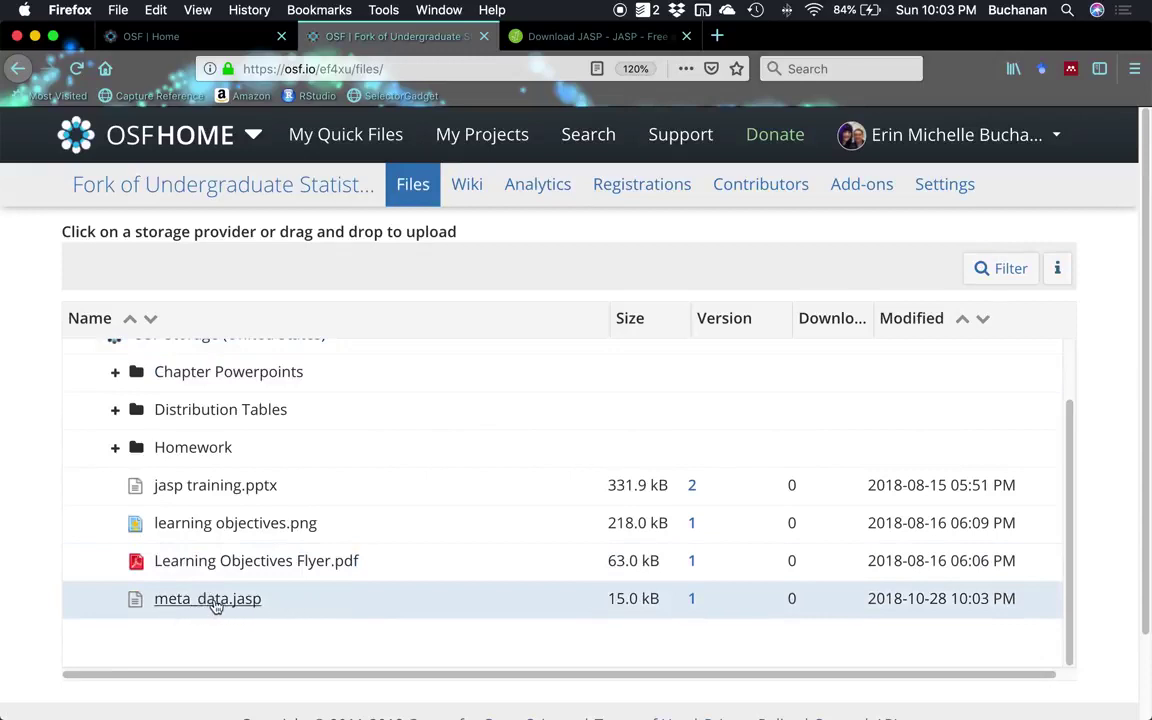
Open meta_data.jasp on OSF and view its m1 Descriptives results preview.
left_click(212, 600)
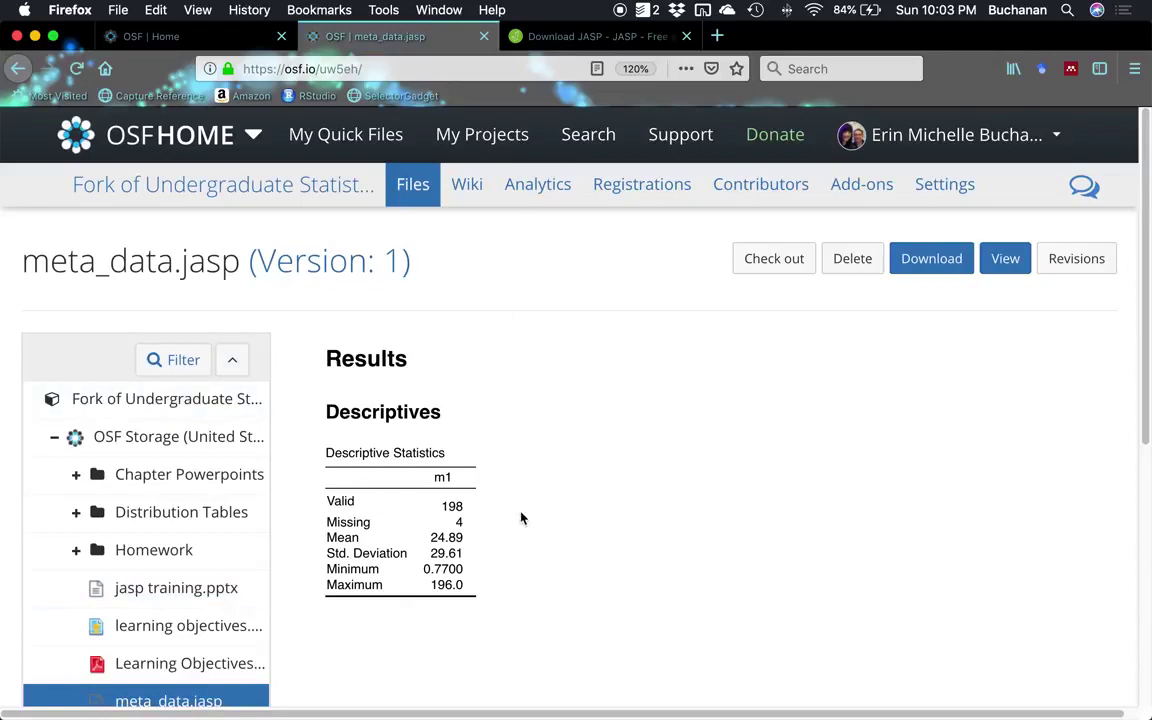
scroll(520, 515, "down", 2)
scroll(850, 400, "up", 1)
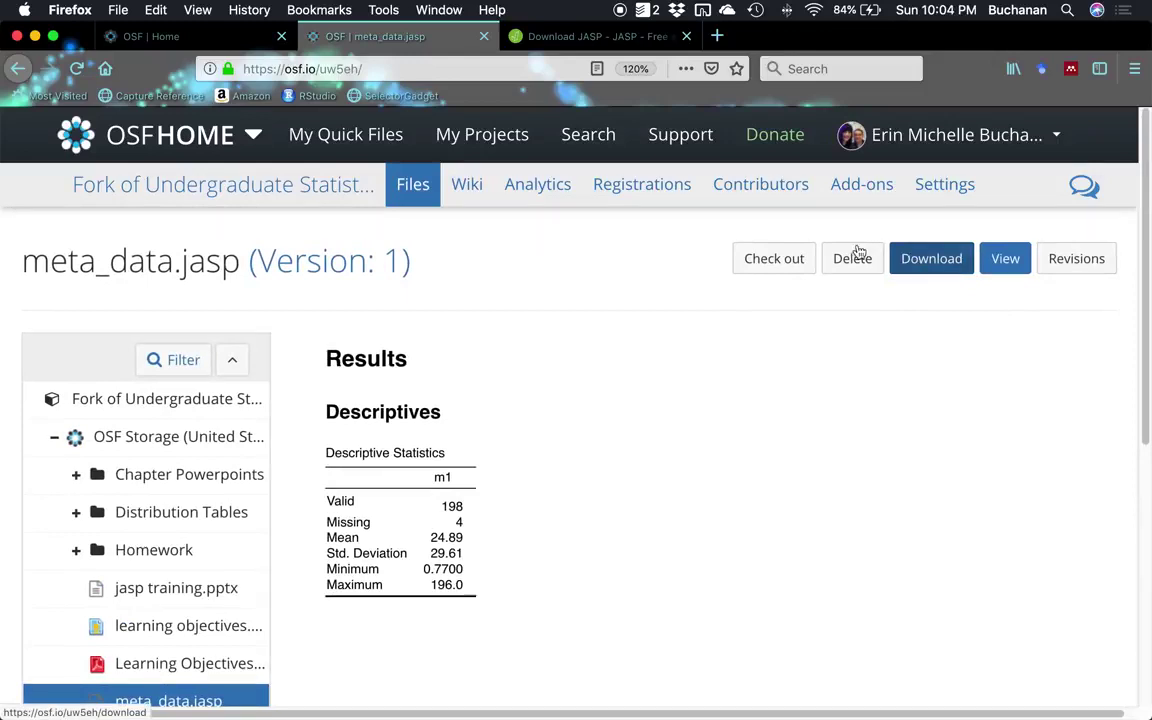
left_click_drag(327, 357, 478, 607)
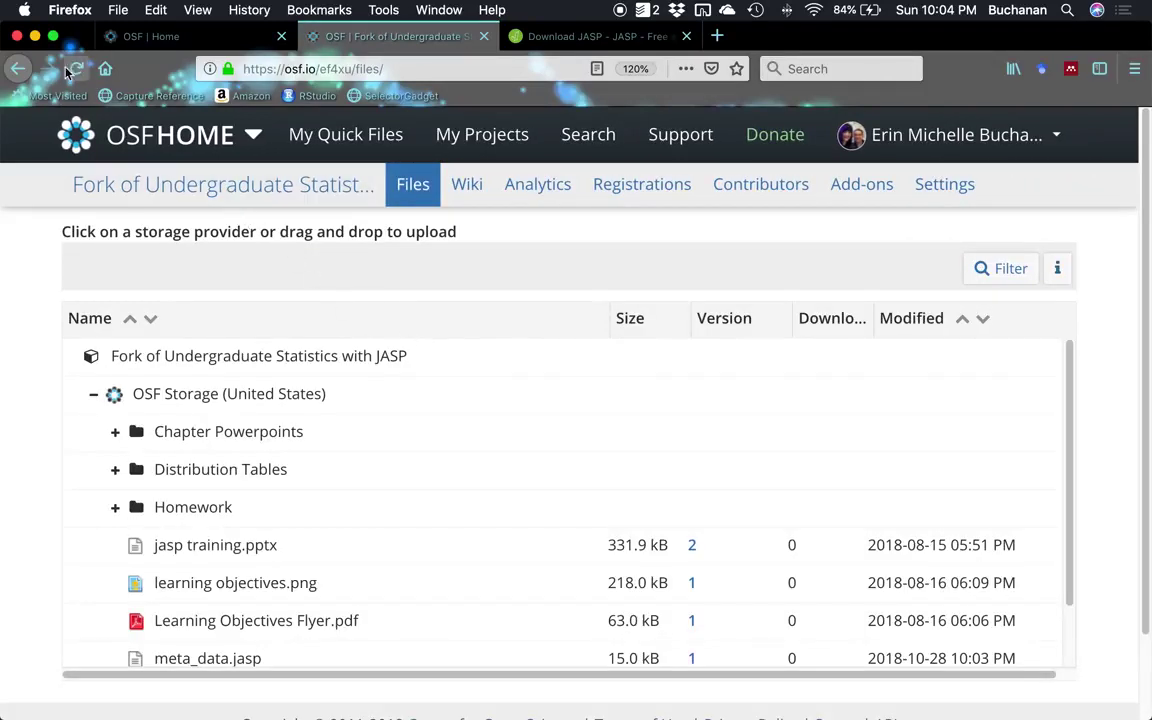
key("super+Left")
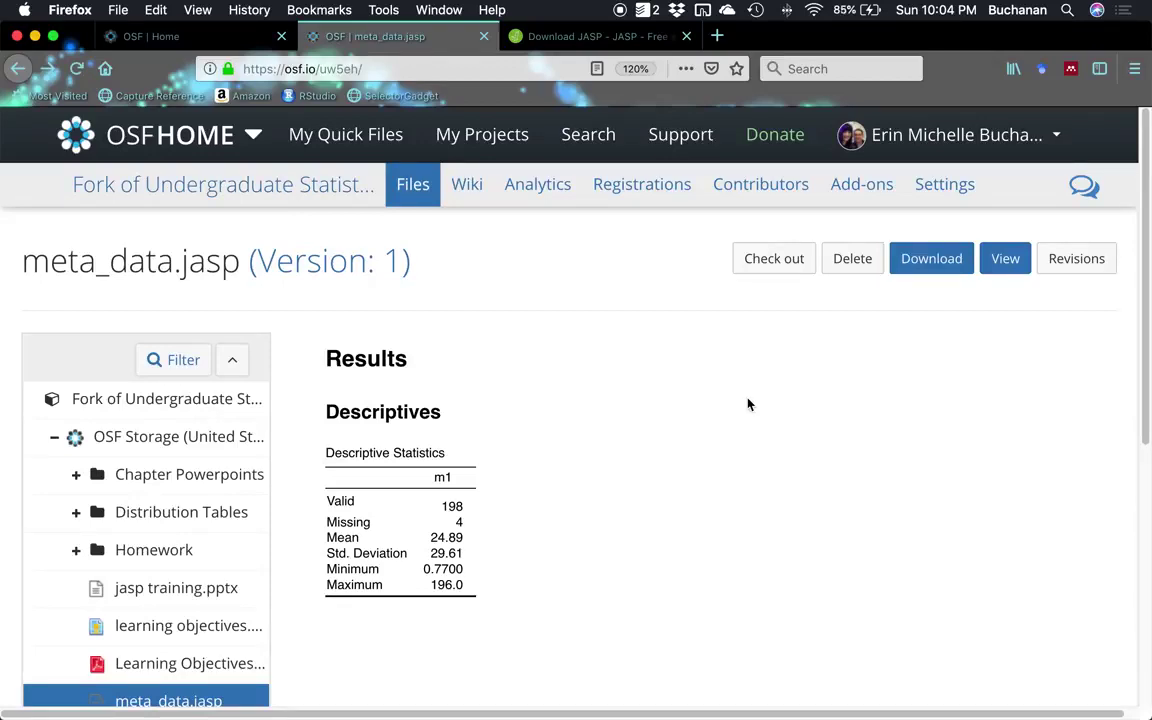
Close meta_data, reopen meta_data.jasp from OSF, and select its m1 Descriptives output.
key("ctrl+Up")
left_click(651, 249)
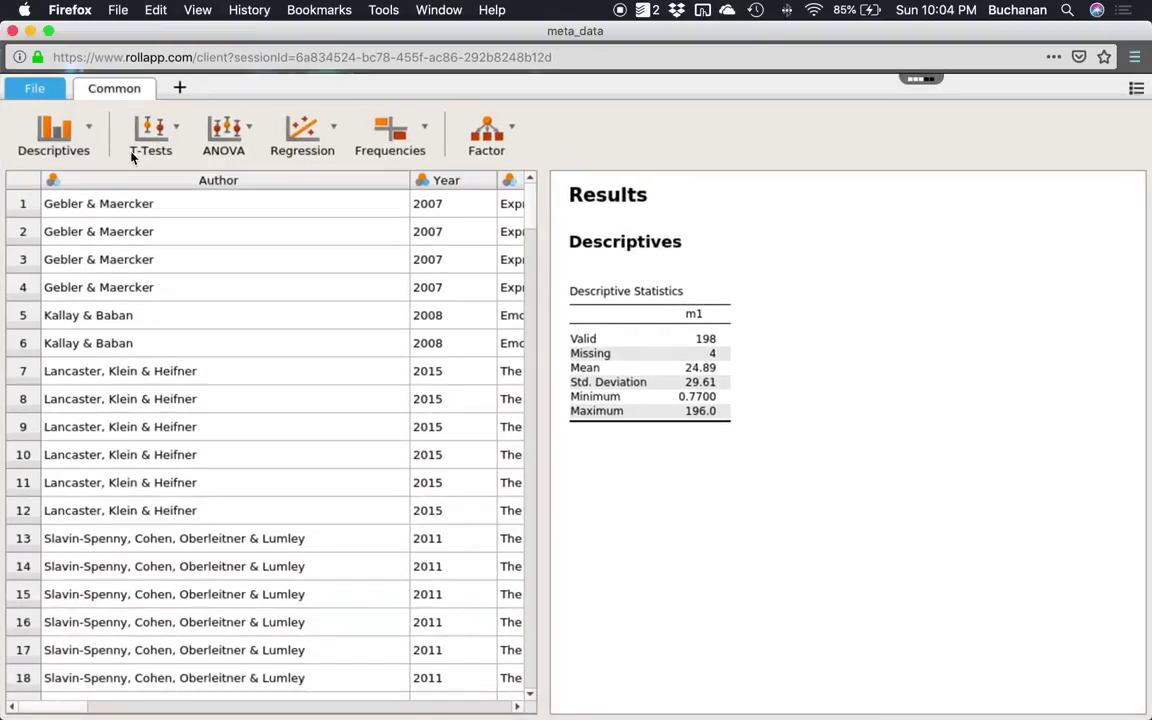
left_click(40, 90)
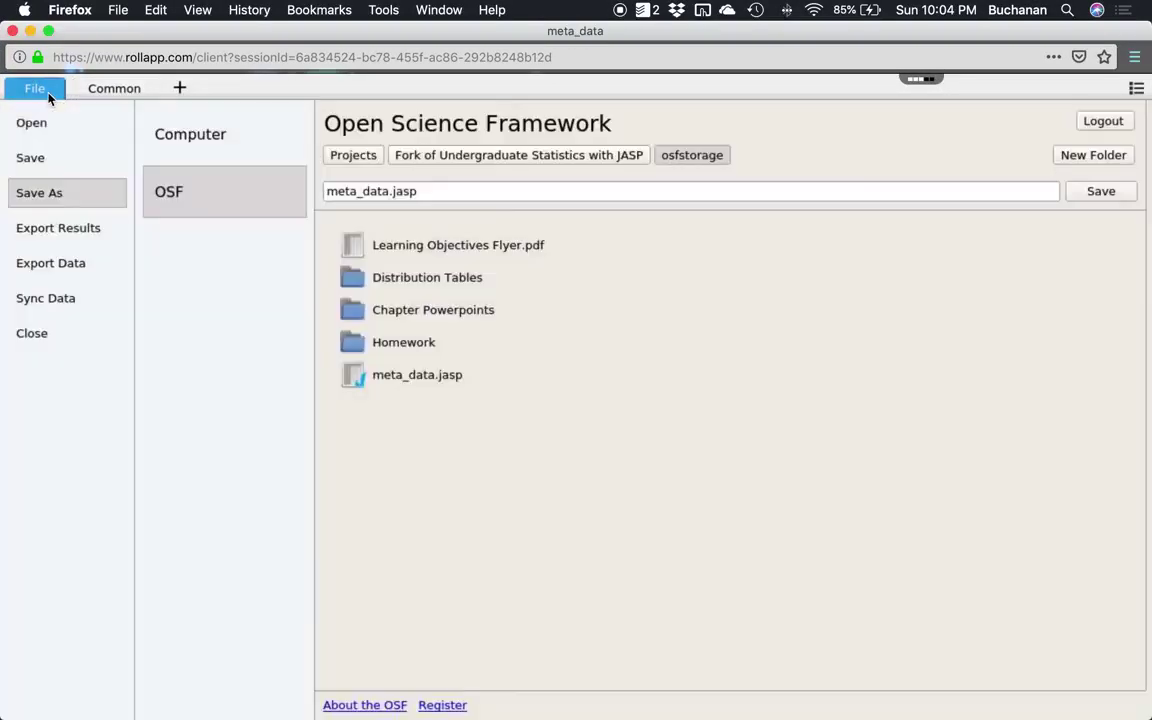
left_click(44, 332)
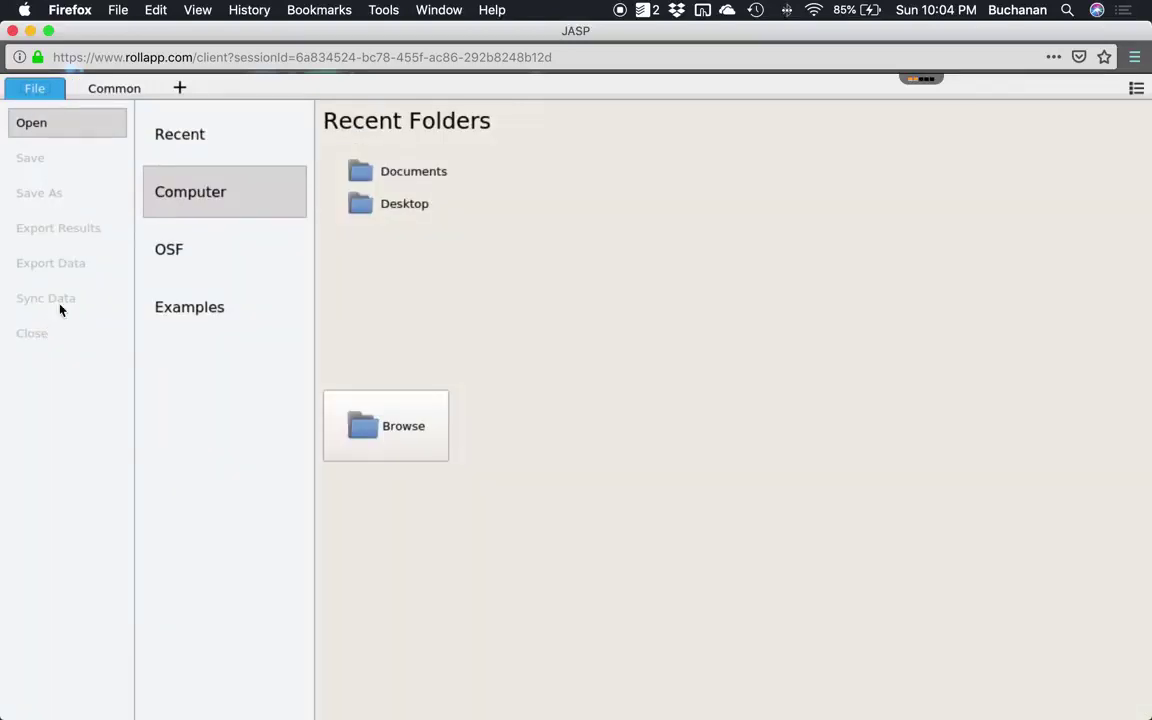
left_click(190, 250)
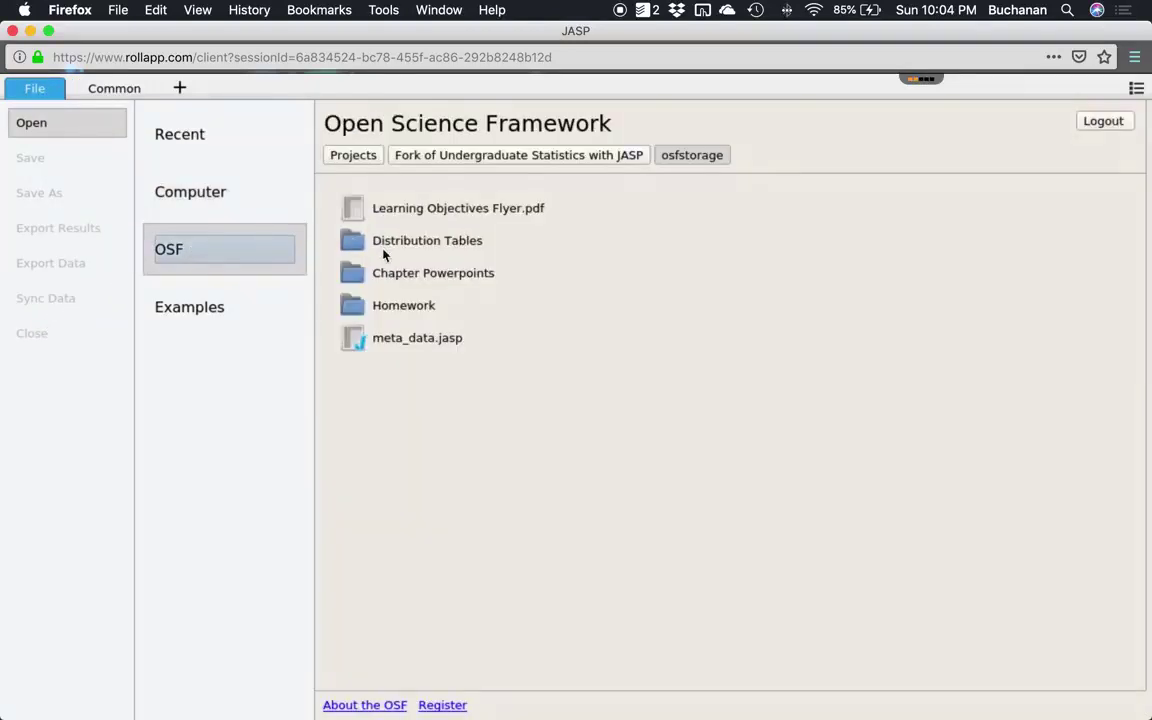
left_click(411, 347)
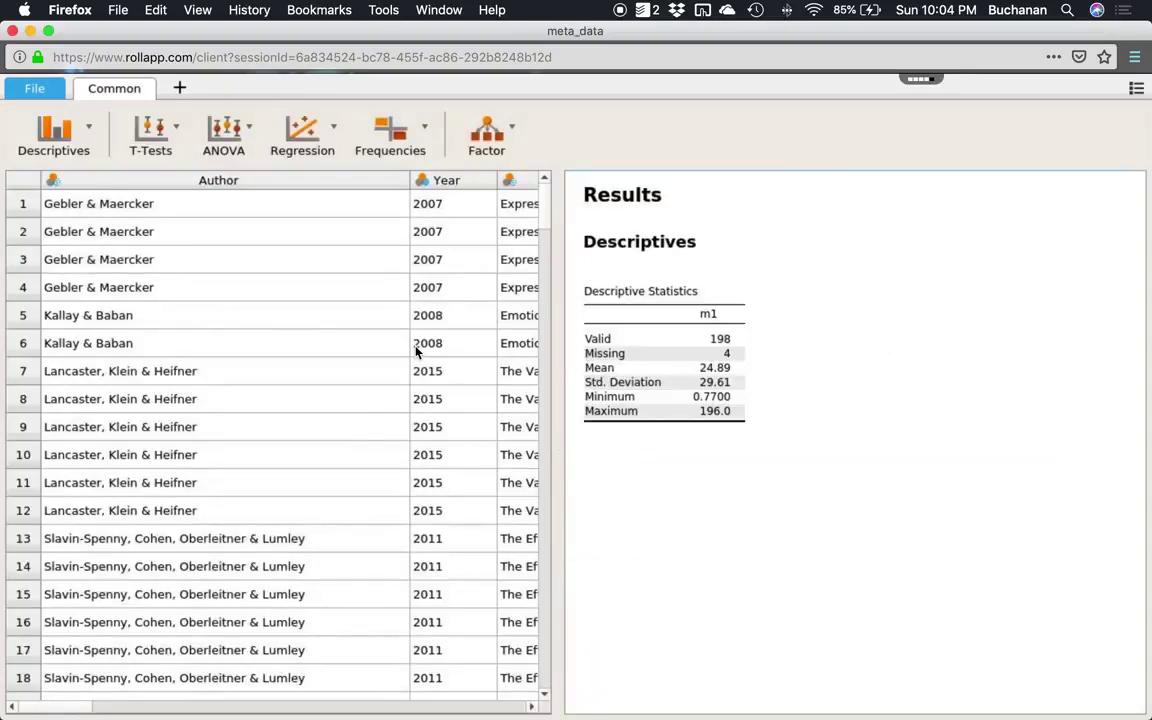
left_click(727, 267)
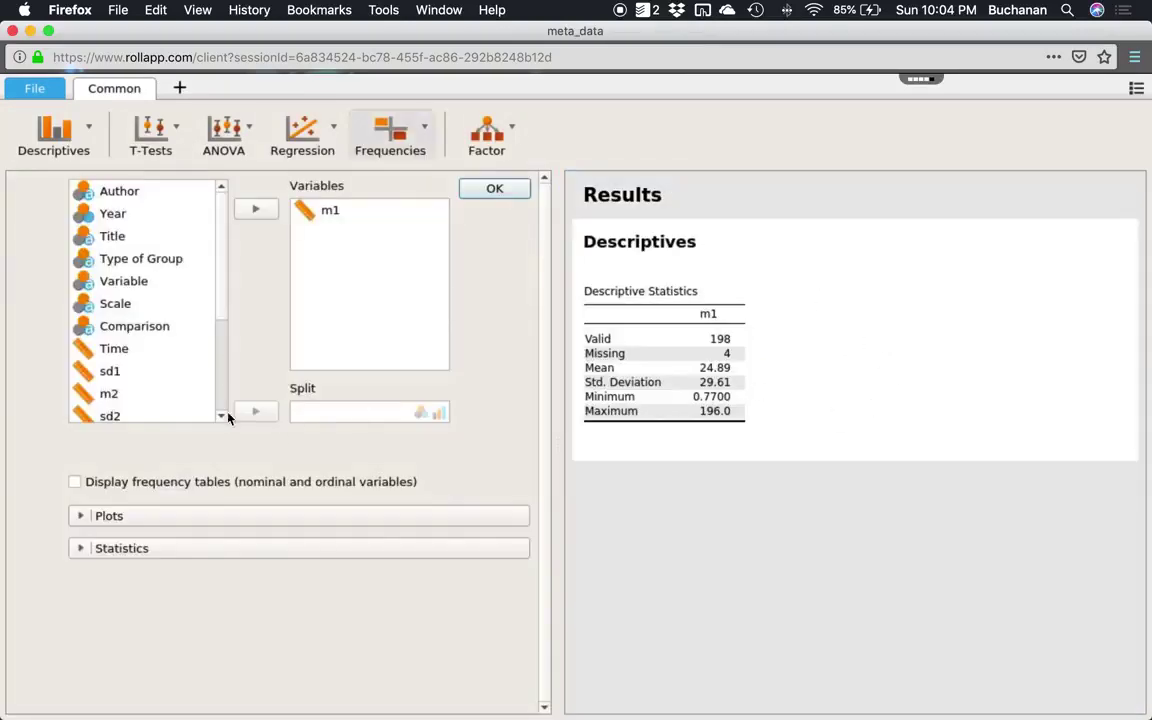
Scroll through Word guide pages 9–11 on finding and downloading saved .jasp files.
key("ctrl+Up")
left_click(310, 365)
scroll(358, 343, "down", 10)
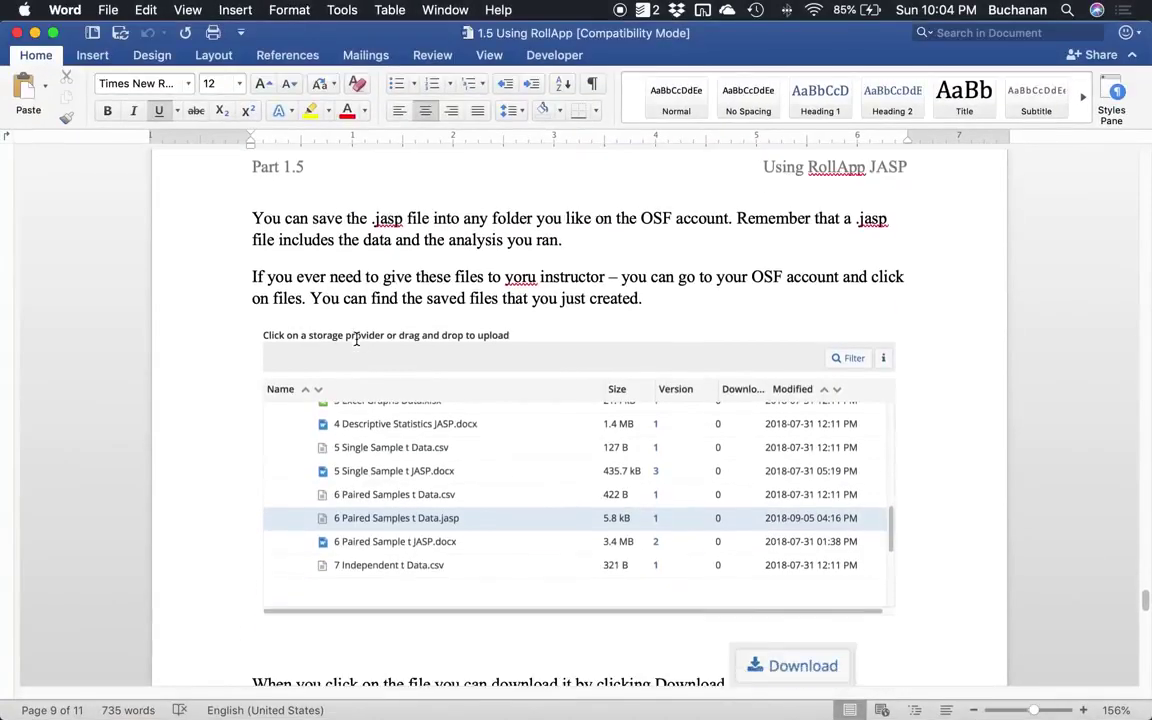
scroll(357, 343, "down", 5)
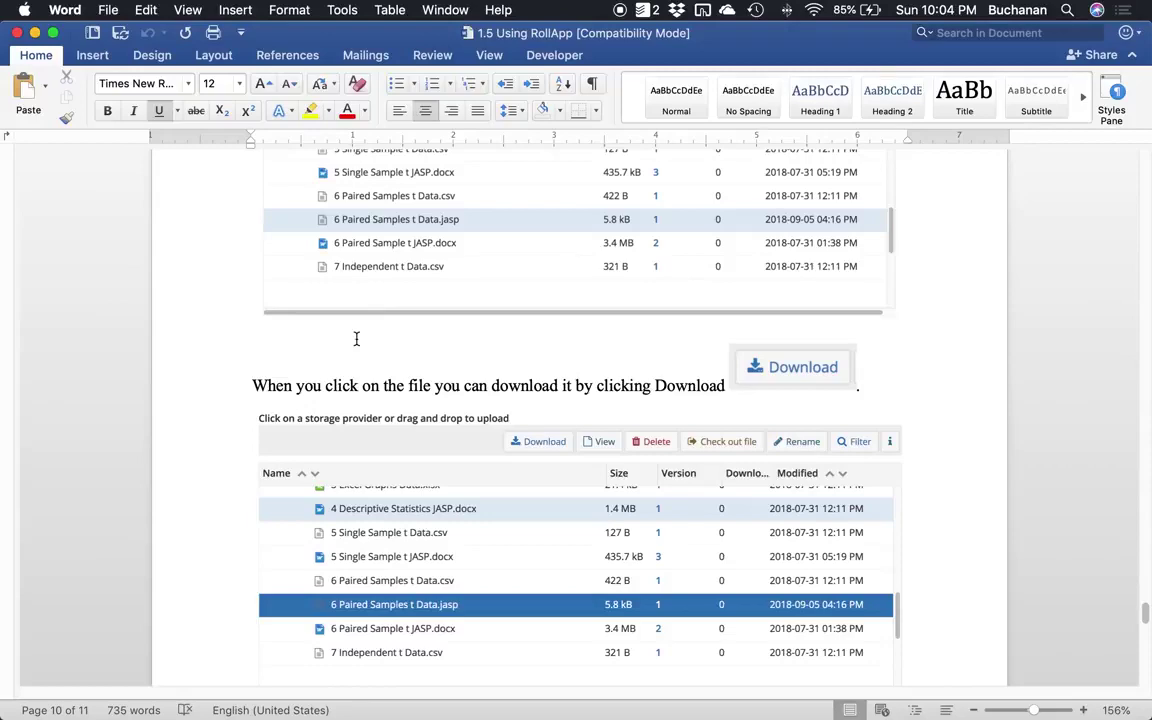
scroll(356, 339, "down", 12)
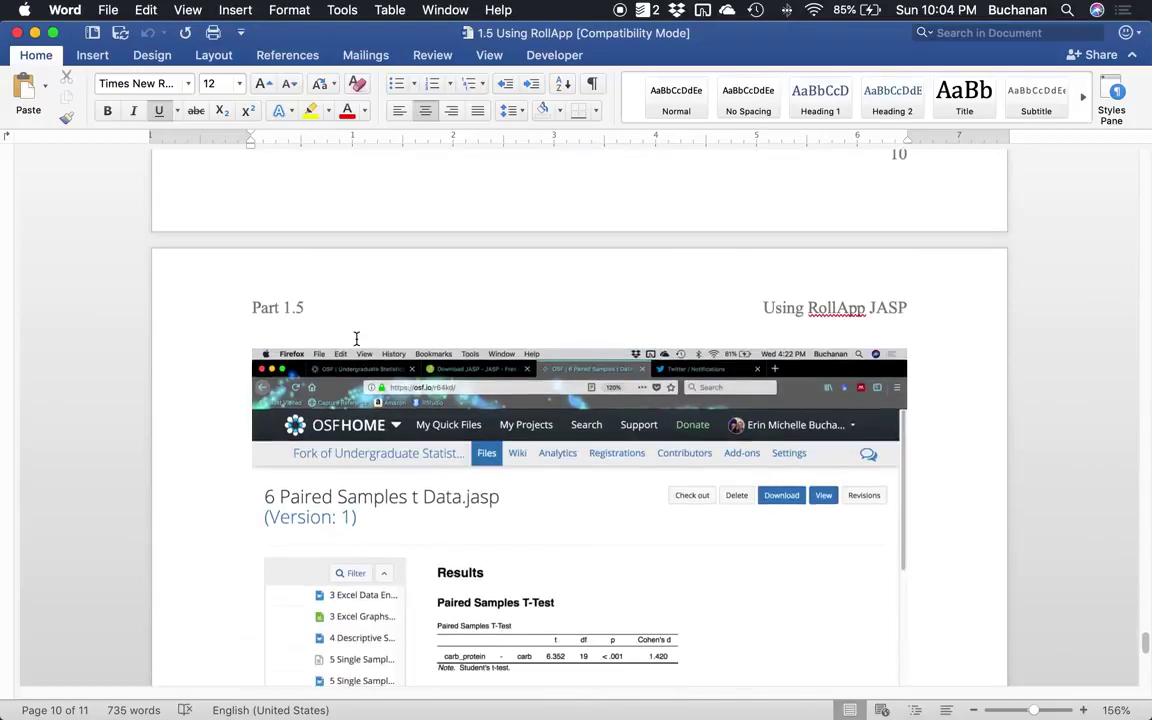
scroll(356, 339, "down", 15)
scroll(357, 342, "up", 10)
scroll(357, 342, "up", 1)
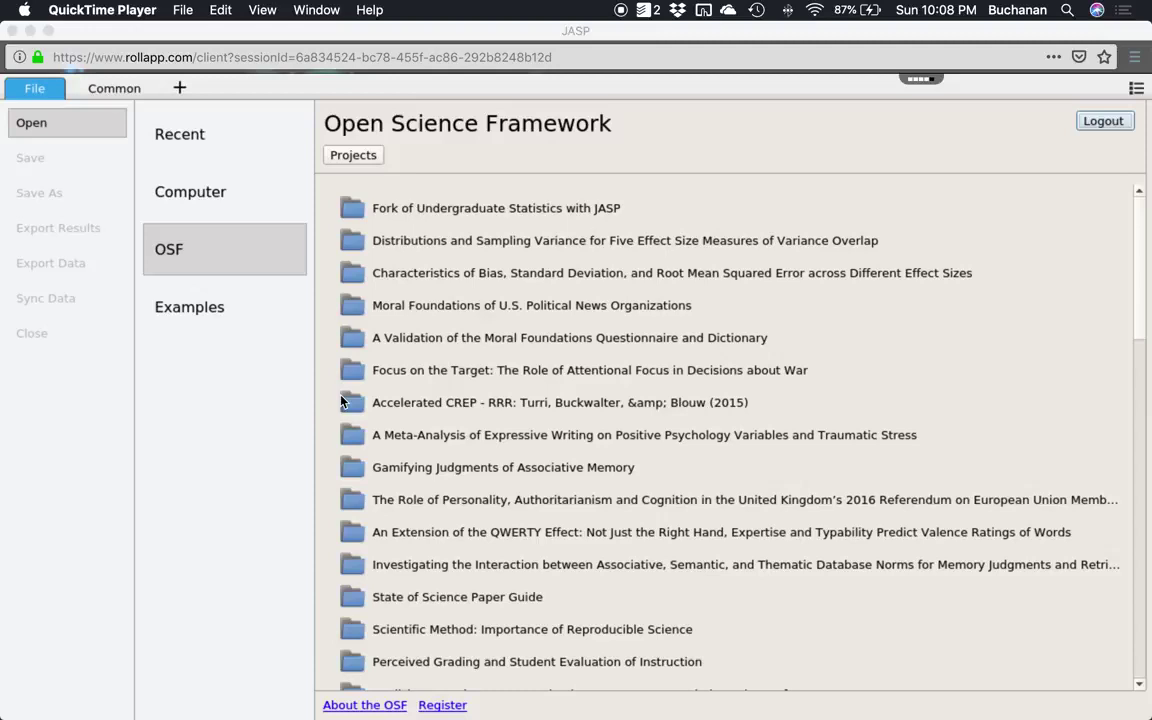
In the OSF browser, open the fork's osfstorage and How To Guides, then return to osfstorage.
left_click(503, 218)
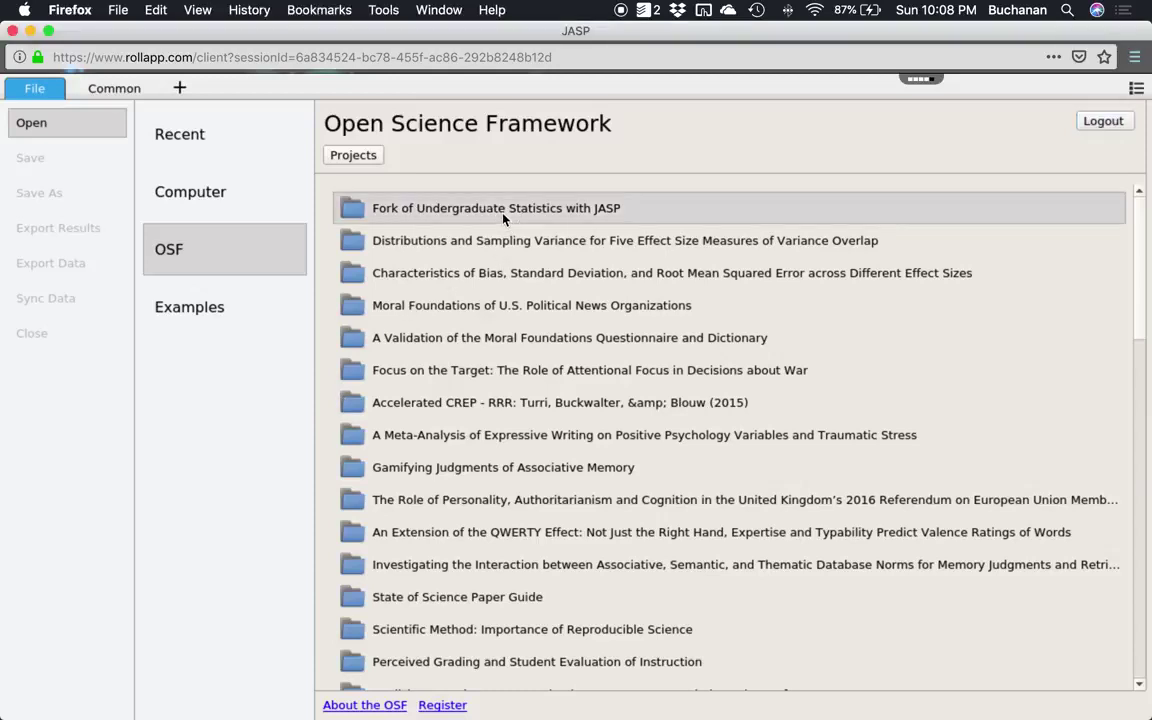
left_click(502, 210)
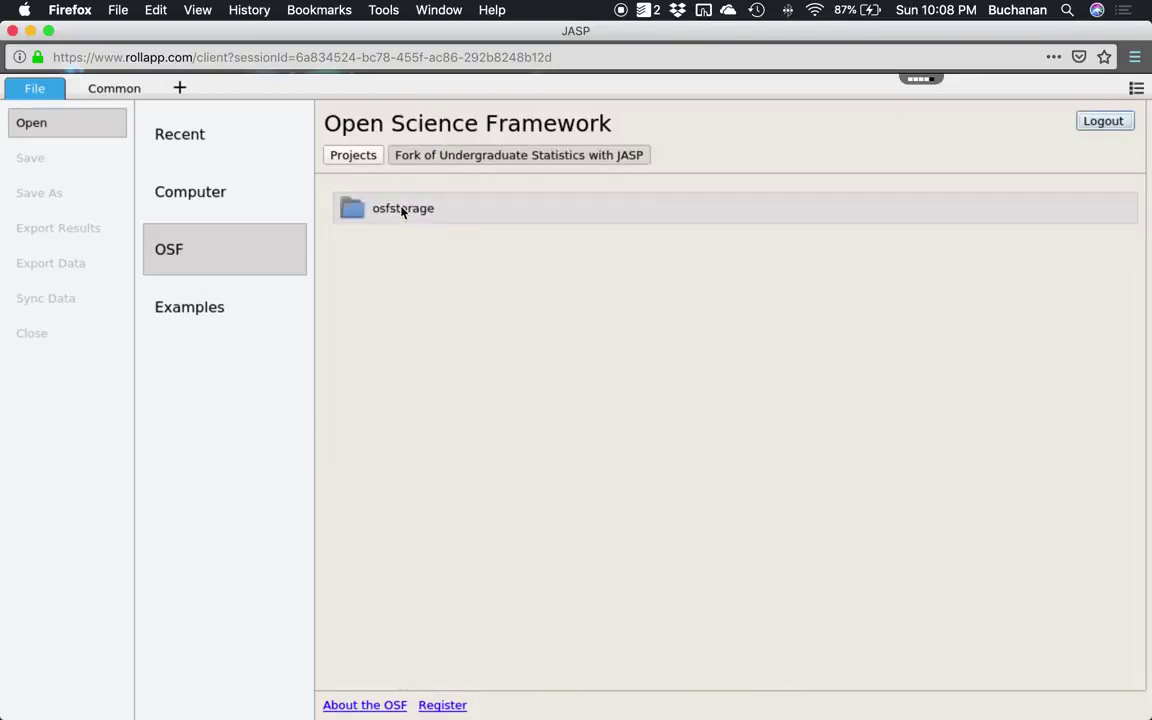
left_click(403, 210)
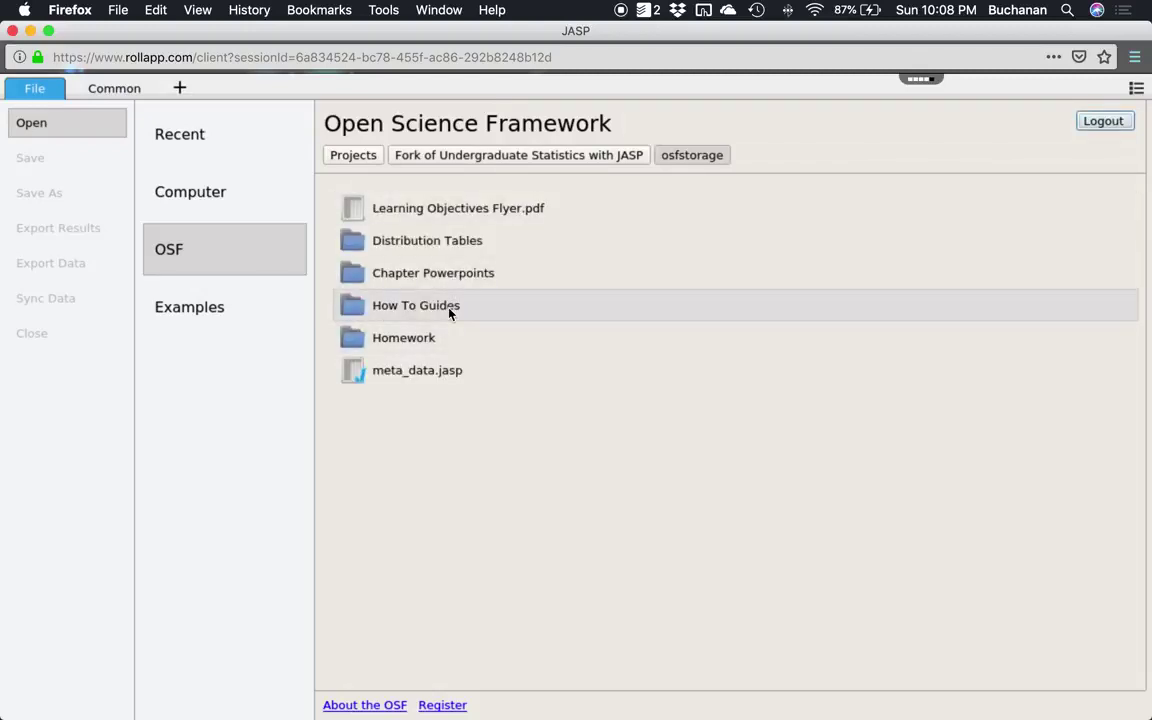
left_click(449, 314)
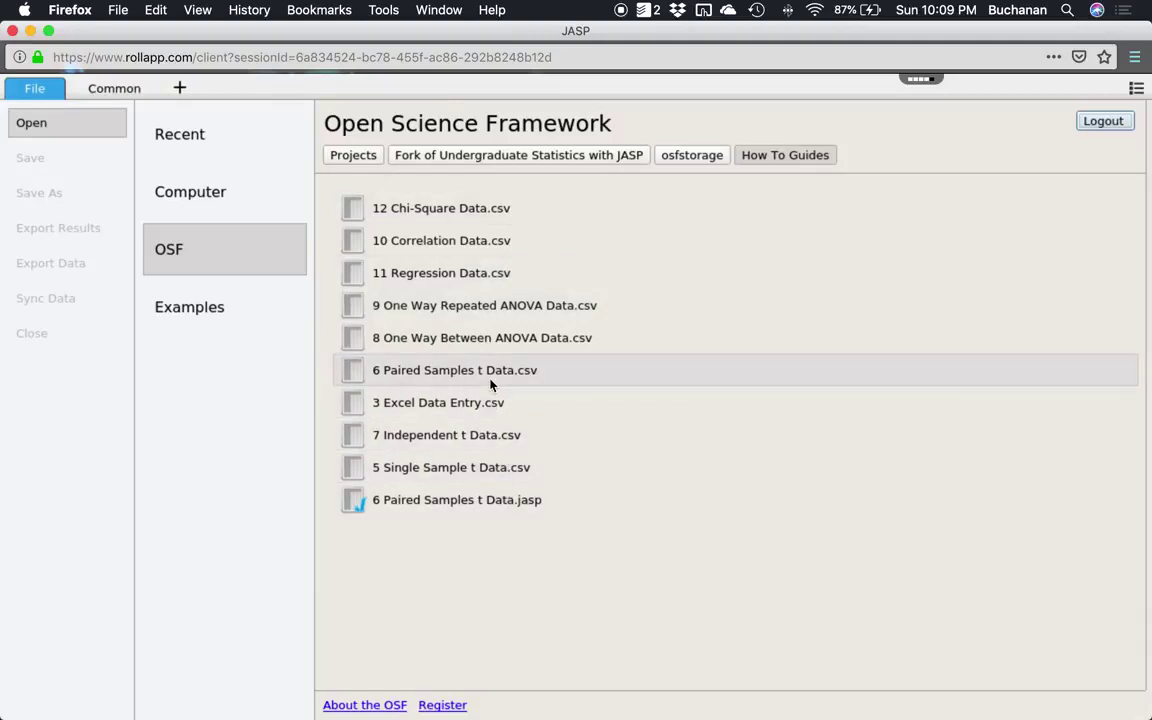
left_click(697, 156)
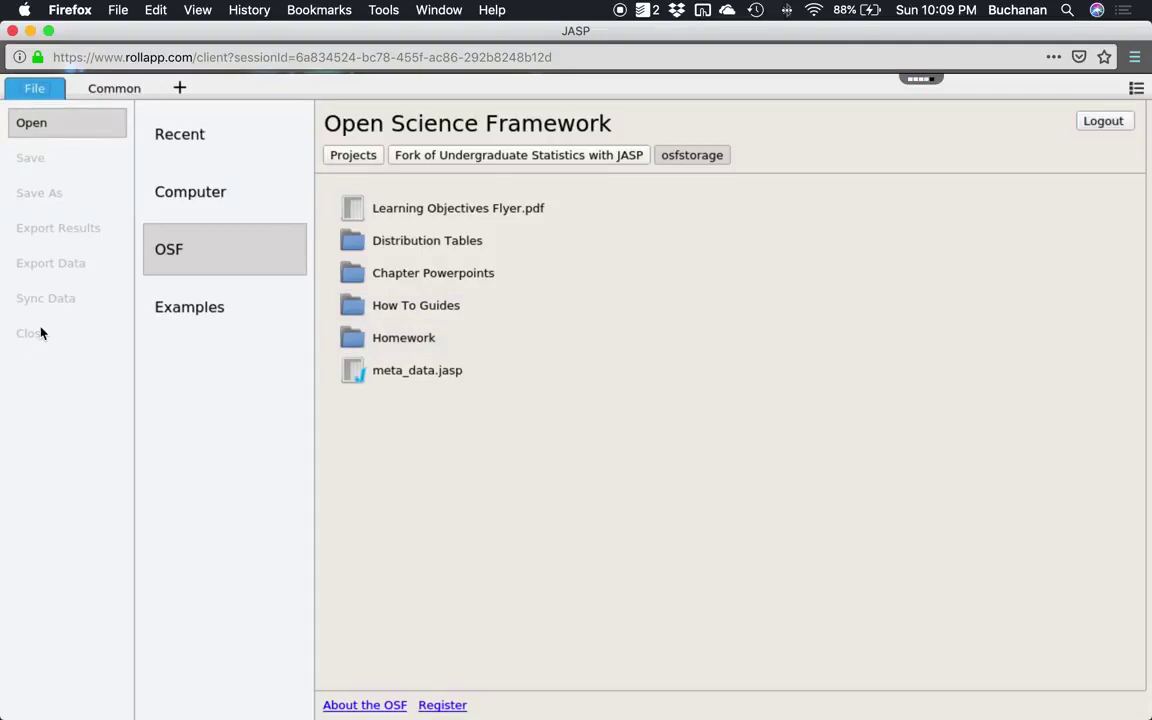
Close the rollApp JASP window and confirm leaving the page.
left_click(12, 32)
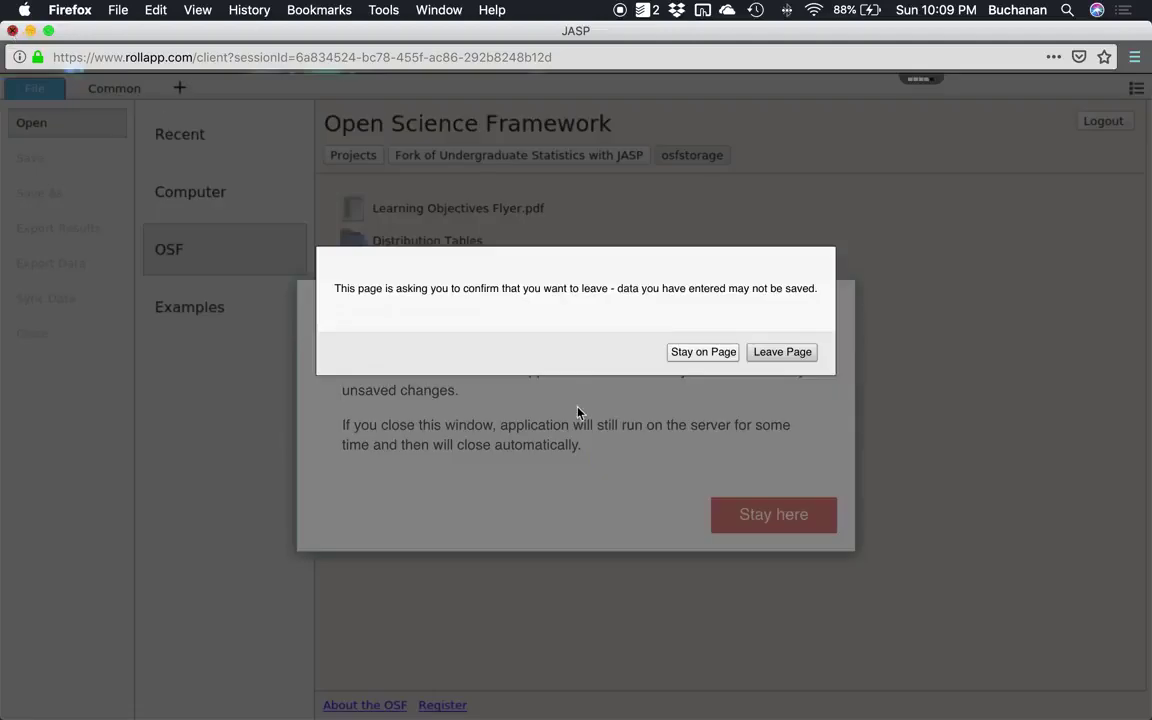
left_click(786, 353)
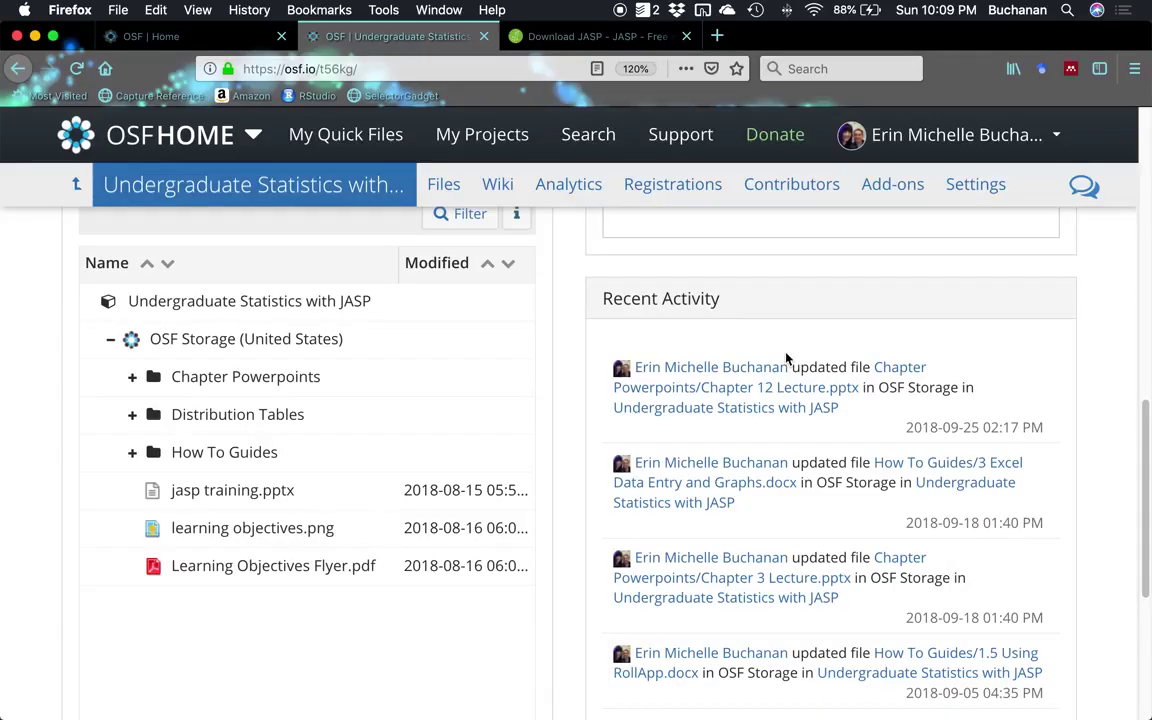